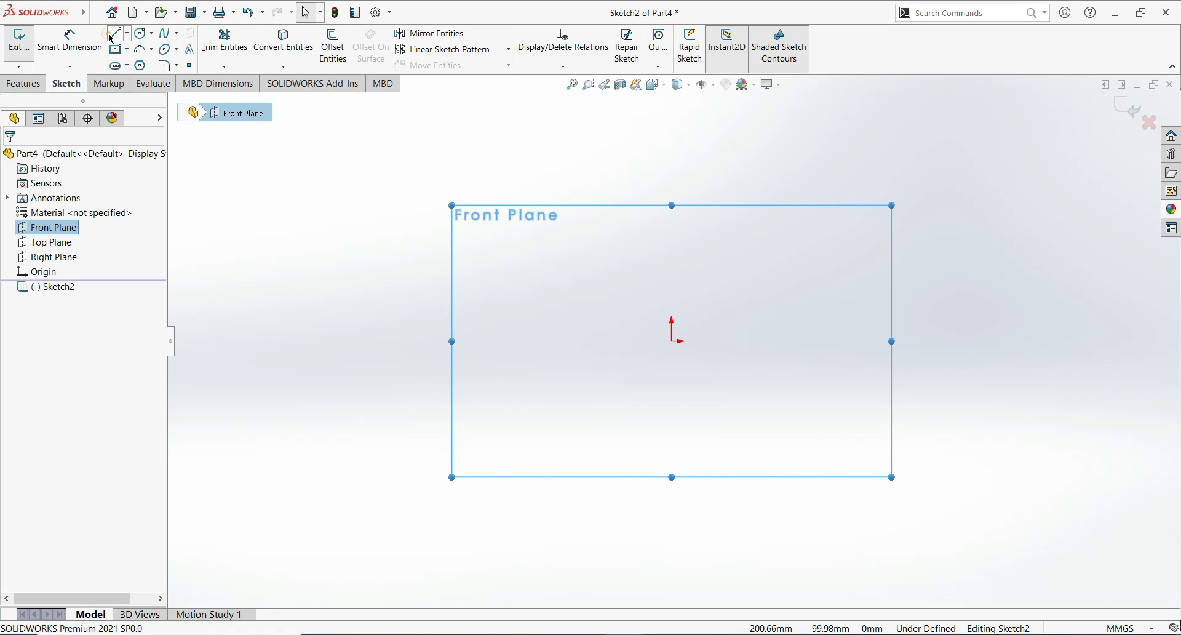
# - Sketch a profile on the Front Plane: a vertical line from the origin, an about 84 mm lower slope and three edges forming the arm's end
pyautogui.click(671, 340)
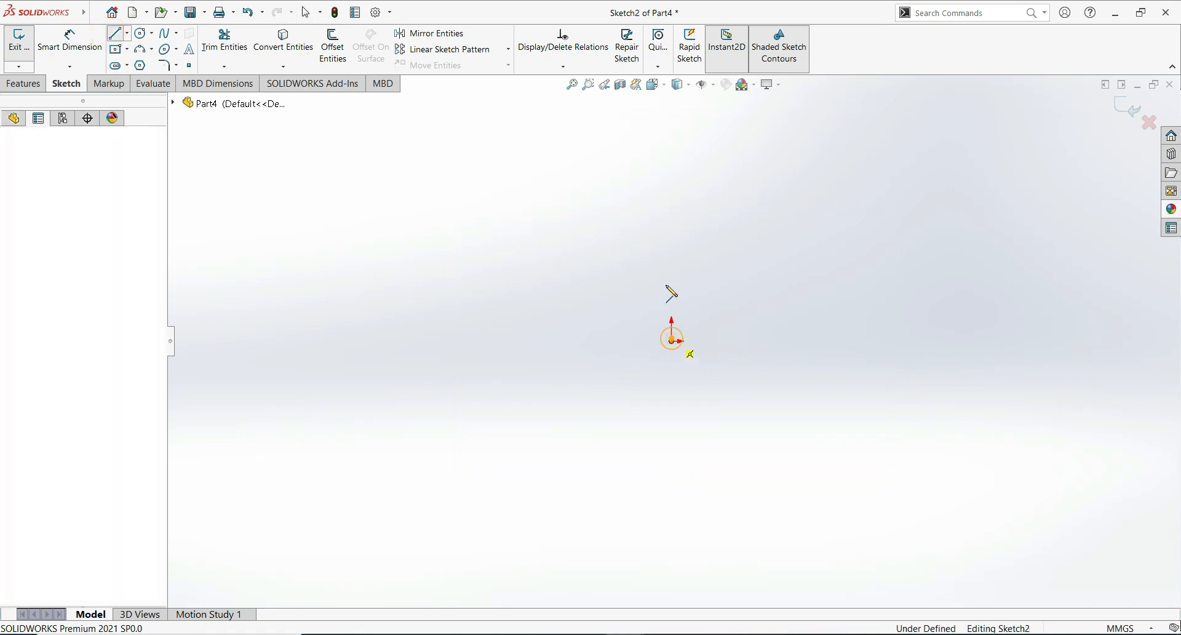
pyautogui.click(672, 218)
pyautogui.scroll(3, 596, 190)
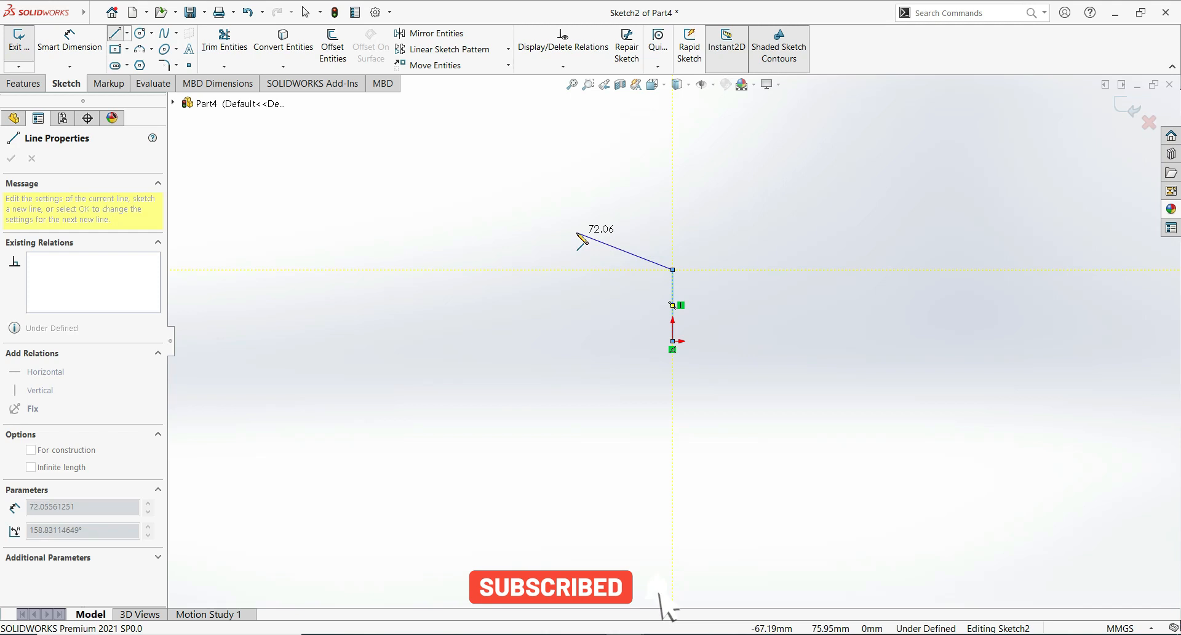
pyautogui.click(558, 231)
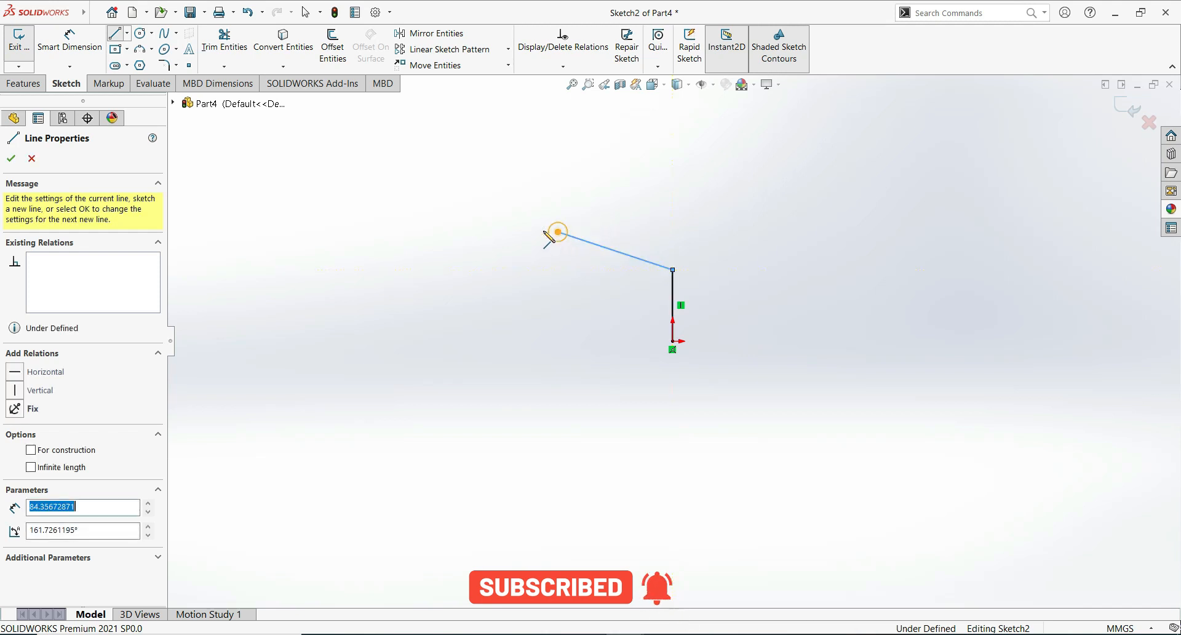
pyautogui.click(516, 231)
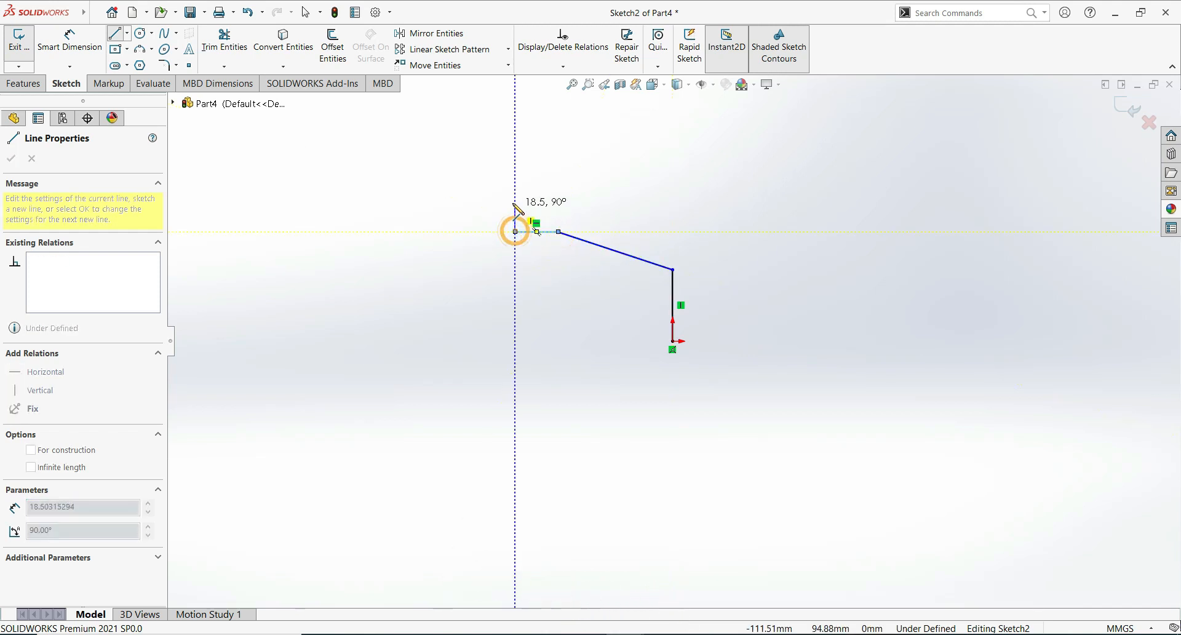
pyautogui.click(511, 198)
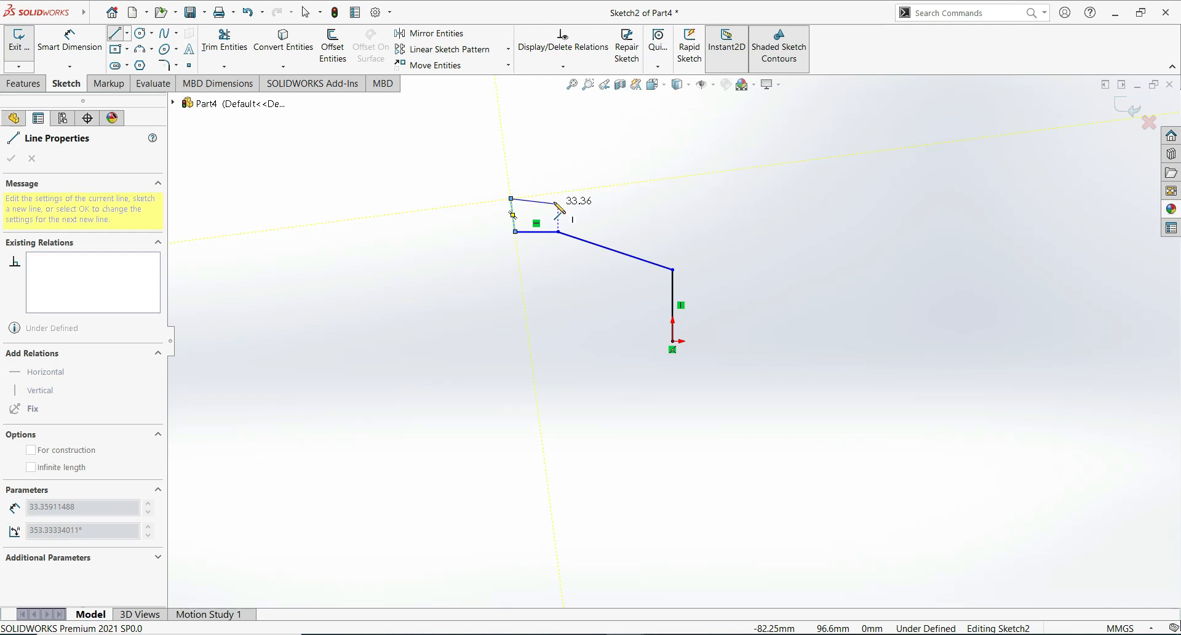
pyautogui.click(558, 198)
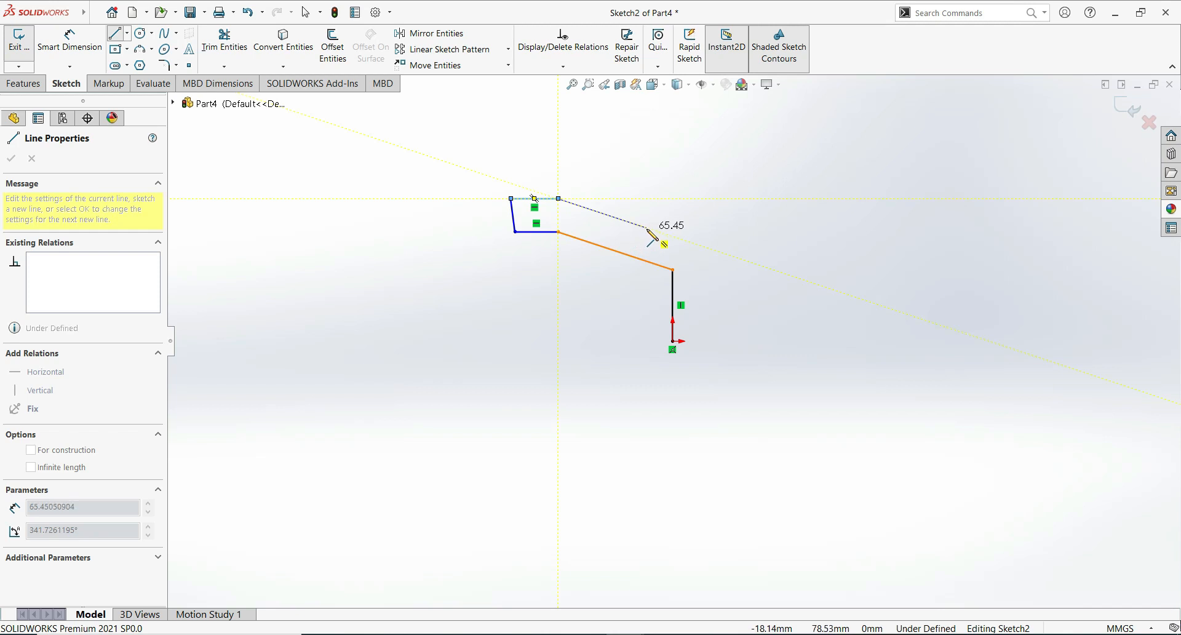
# - Close the profile with a parallel upper slope, a horizontal ledge, an about 10 mm riser, a short top edge, an about 89 mm side and the base
pyautogui.click(647, 227)
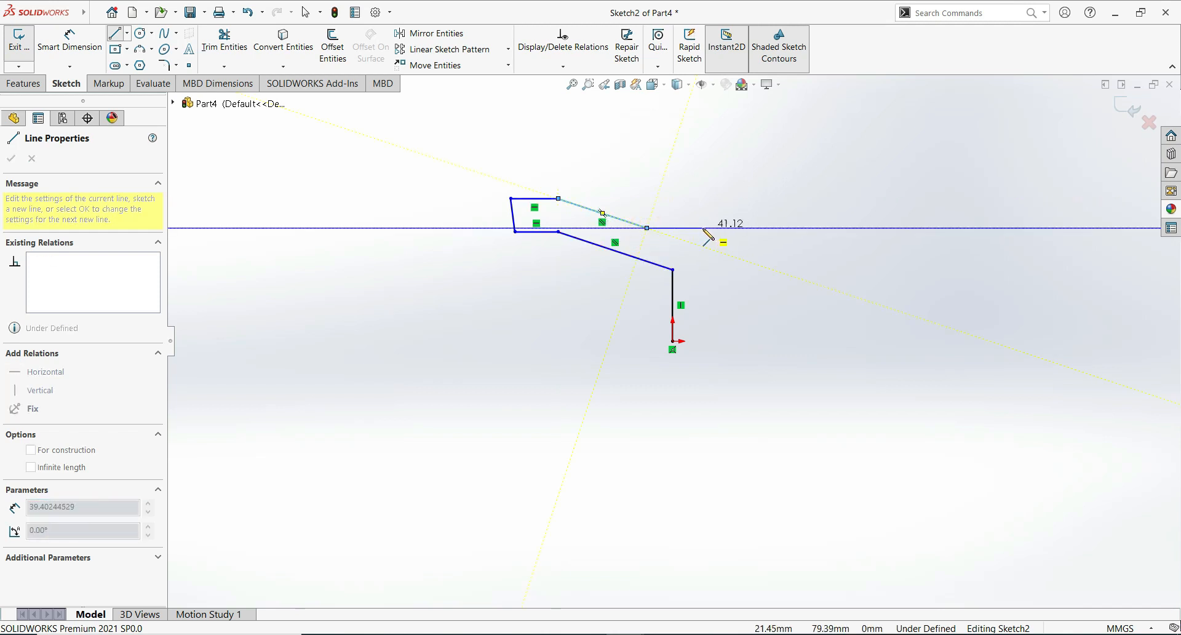
pyautogui.click(699, 227)
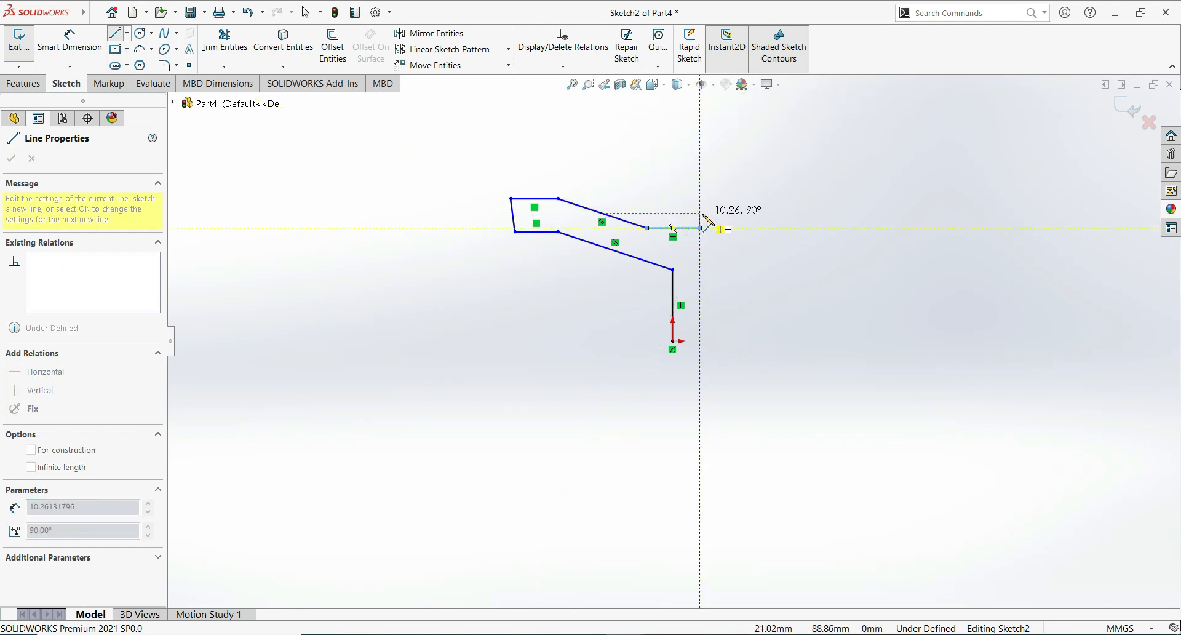
pyautogui.click(700, 213)
pyautogui.click(739, 214)
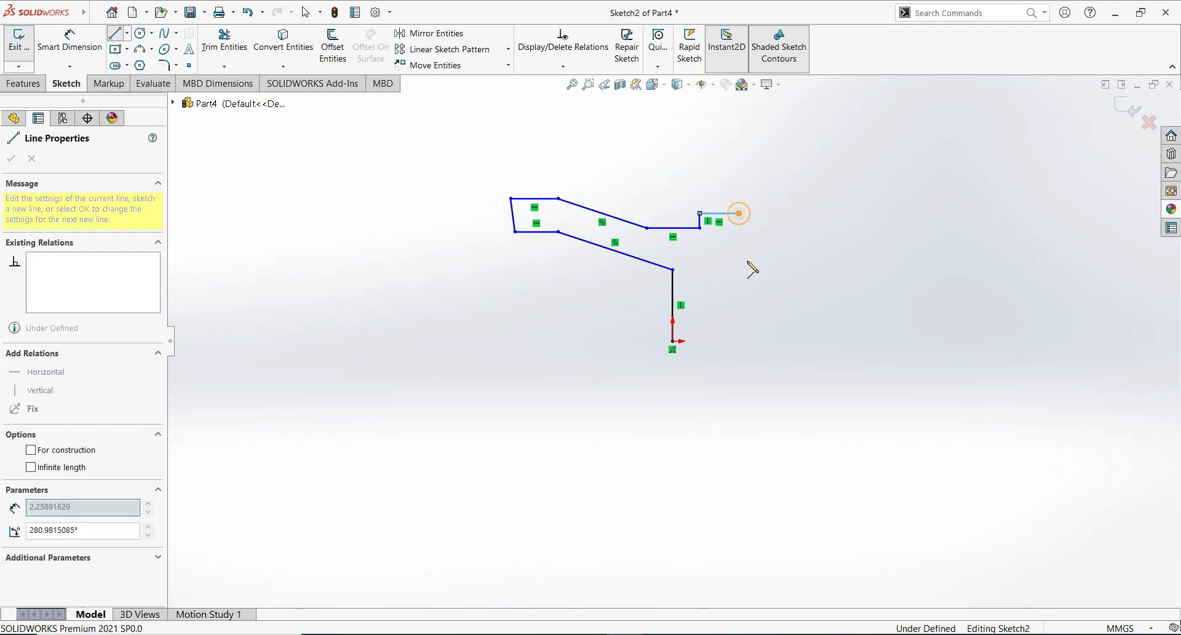
pyautogui.click(739, 341)
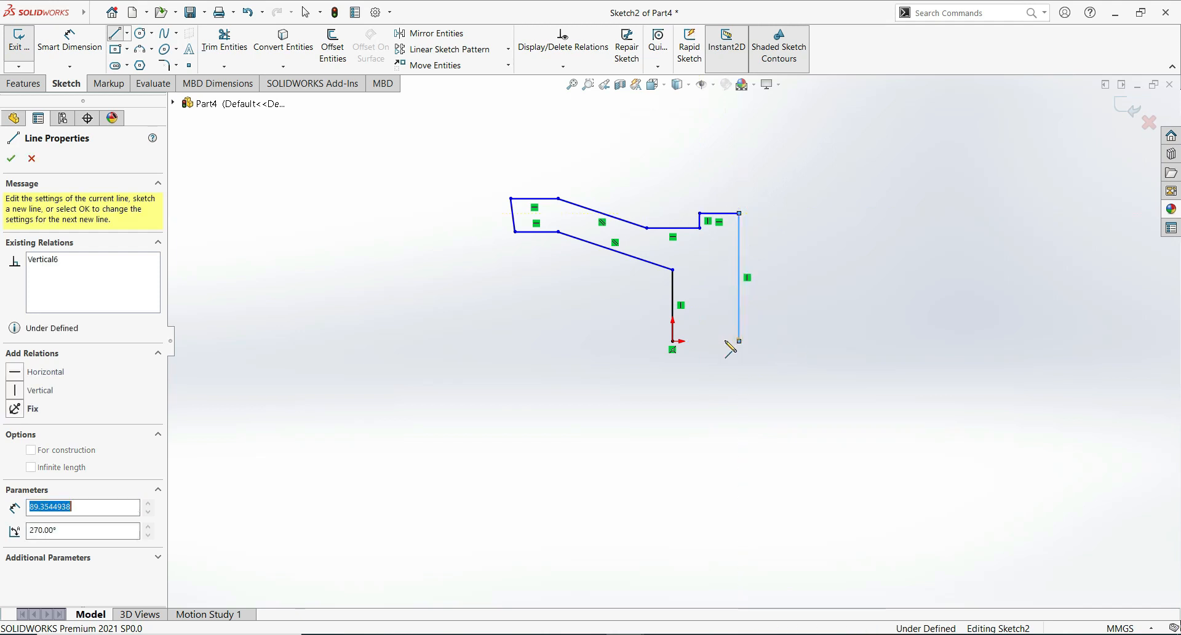
pyautogui.click(673, 340)
pyautogui.rightClick(771, 418)
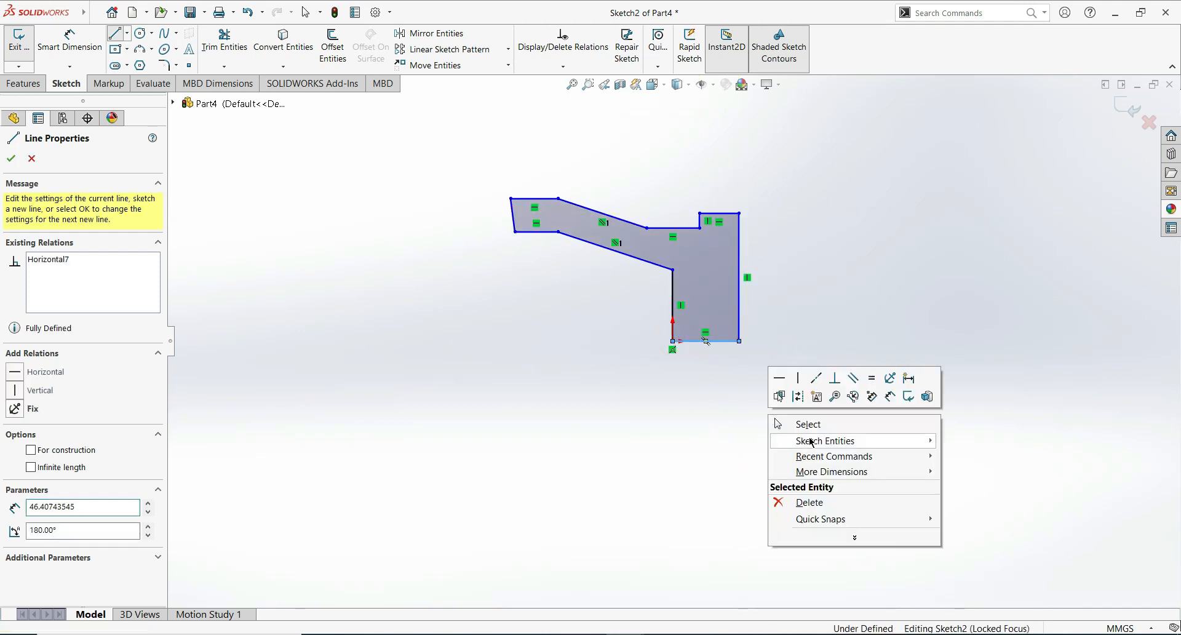
pyautogui.click(806, 426)
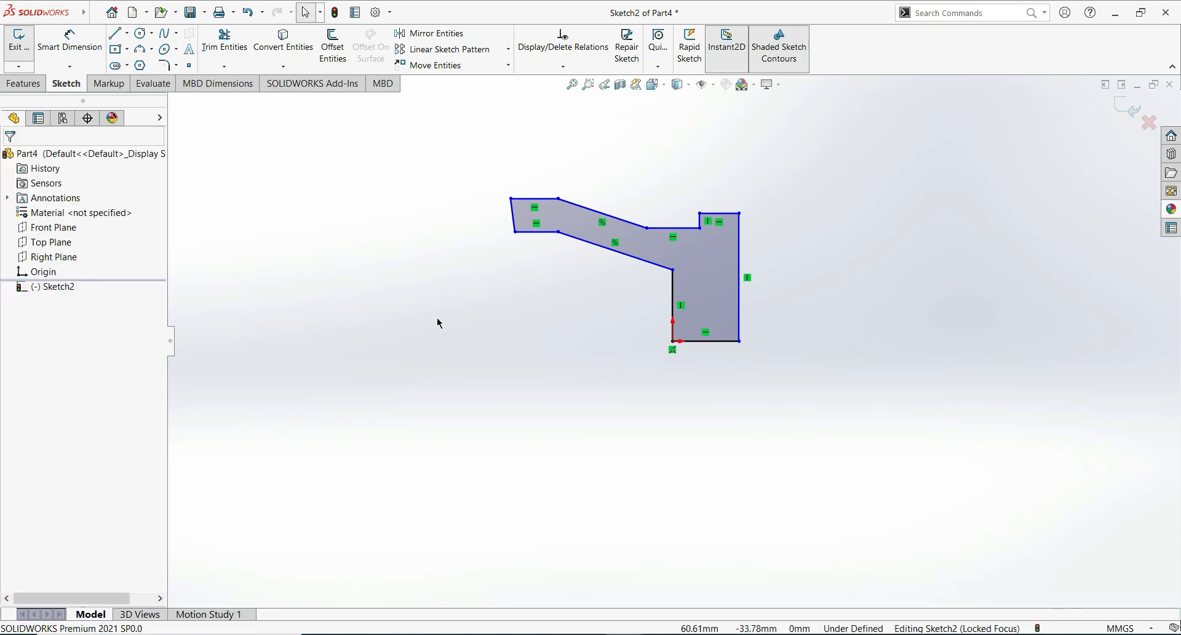
# - Apply a Vertical relation to the slanted end line of the arm
pyautogui.click(514, 224)
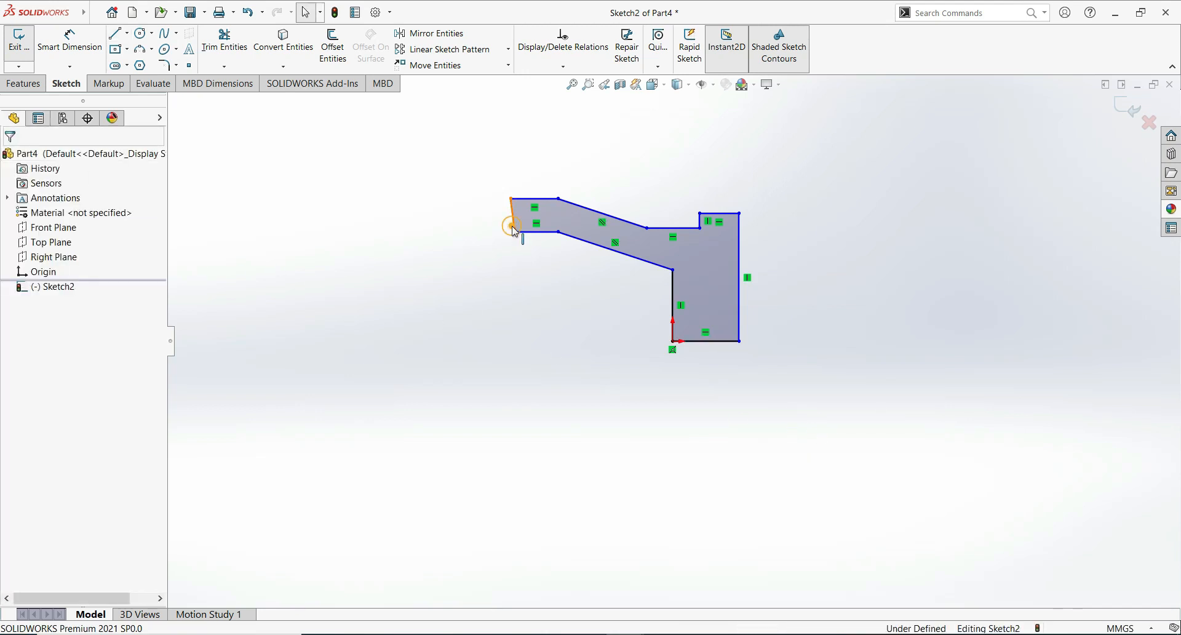
pyautogui.click(12, 333)
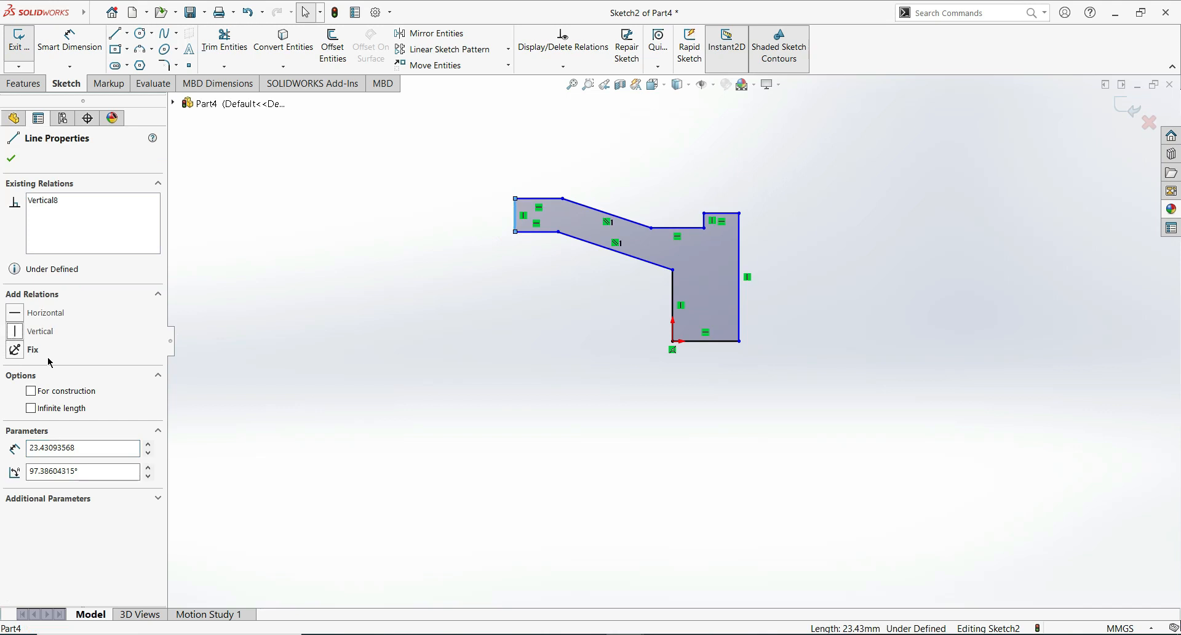
pyautogui.click(11, 160)
# - Dimension the short riser beside the ledge as 5 mm and the long vertical side of the profile as 50 mm
pyautogui.click(70, 41)
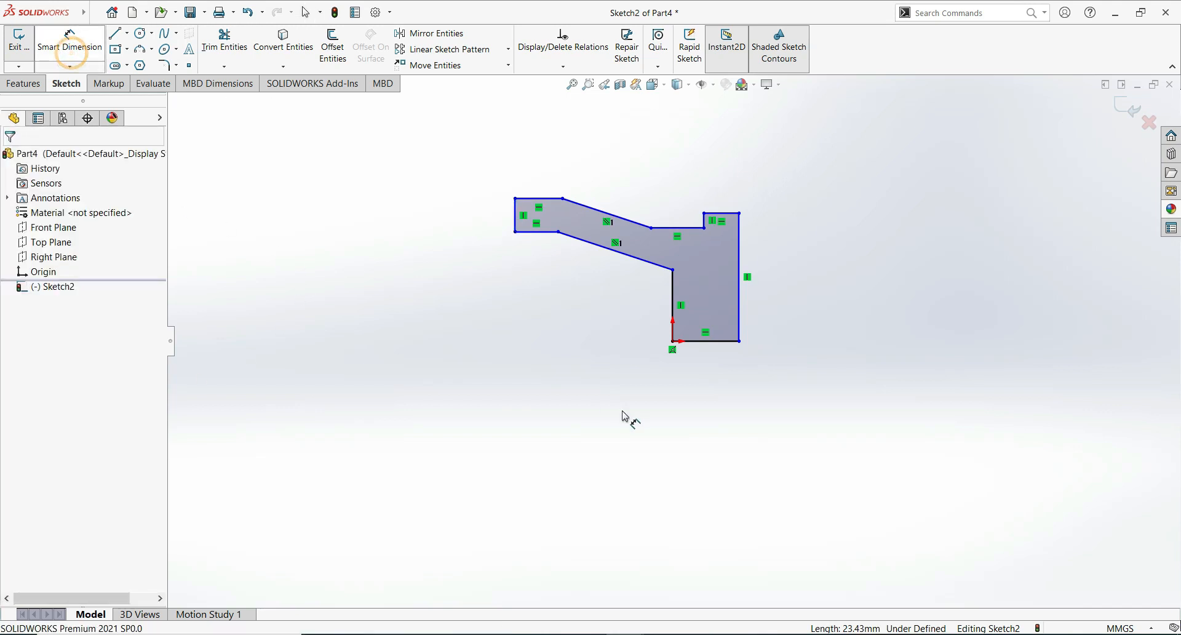
pyautogui.click(705, 221)
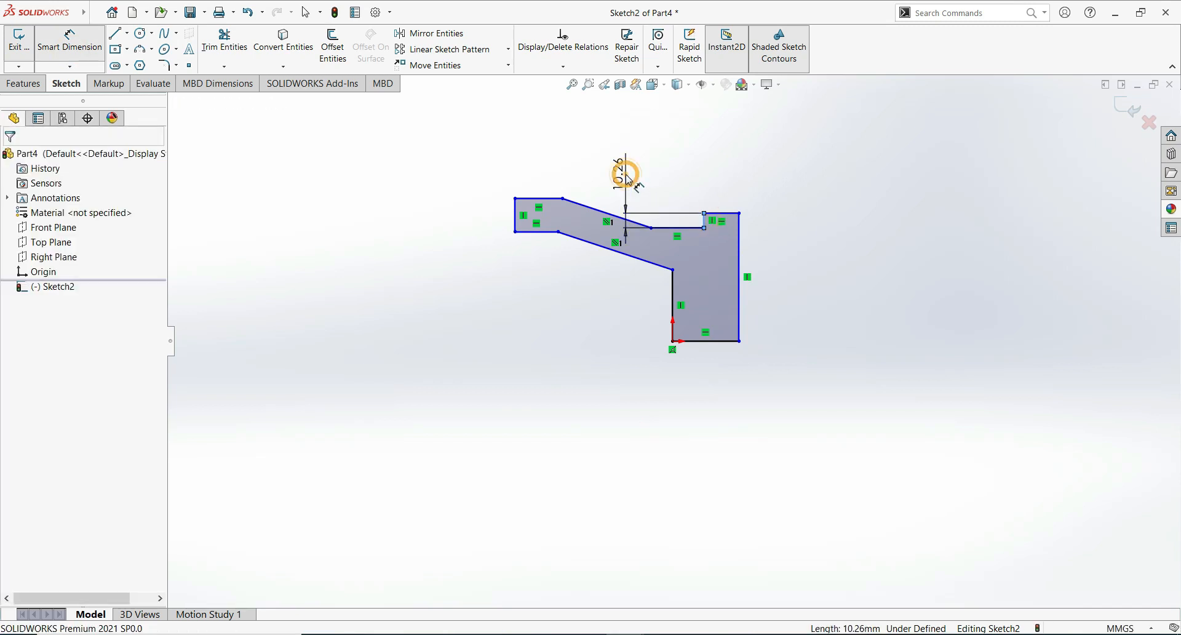
pyautogui.click(628, 172)
pyautogui.write('5')
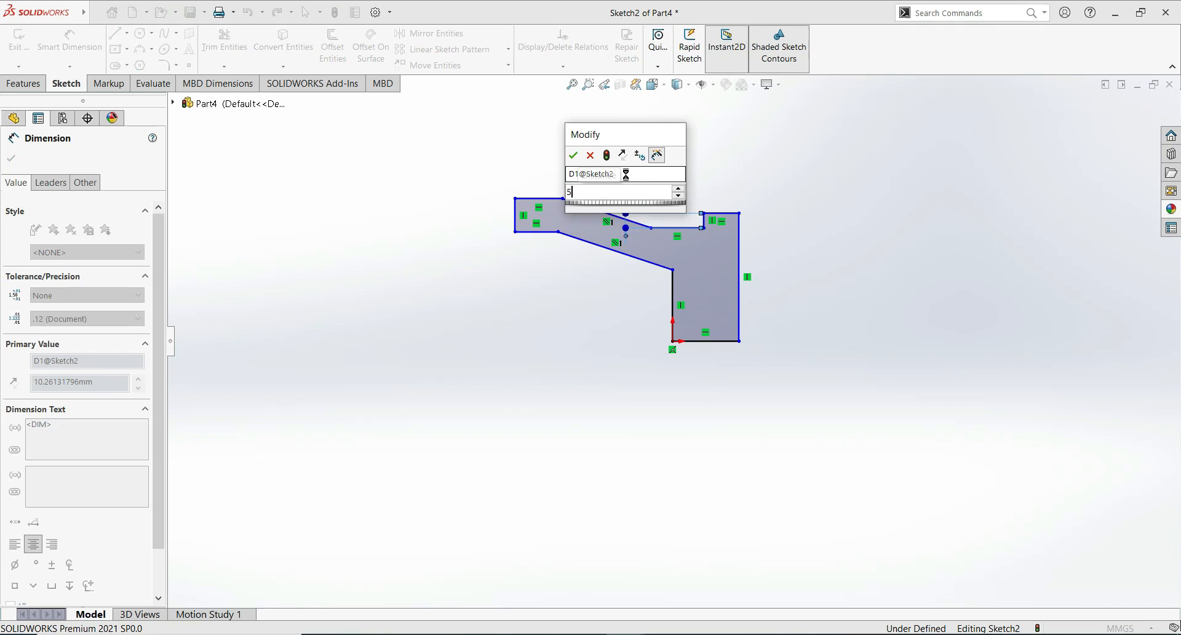
pyautogui.press('Return')
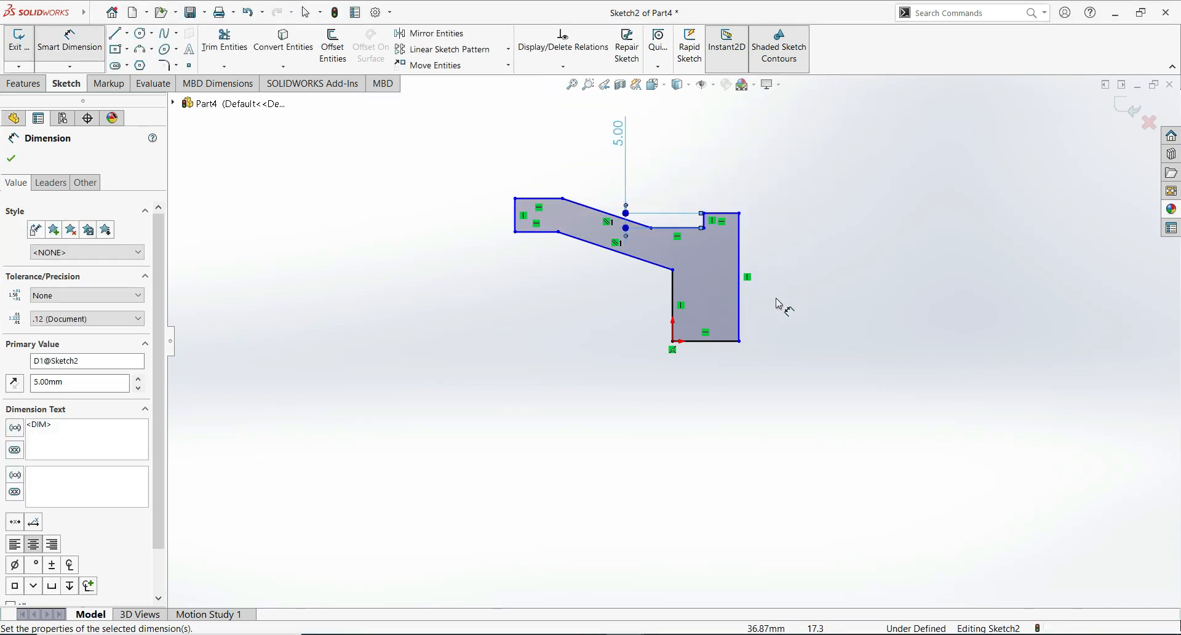
pyautogui.click(740, 323)
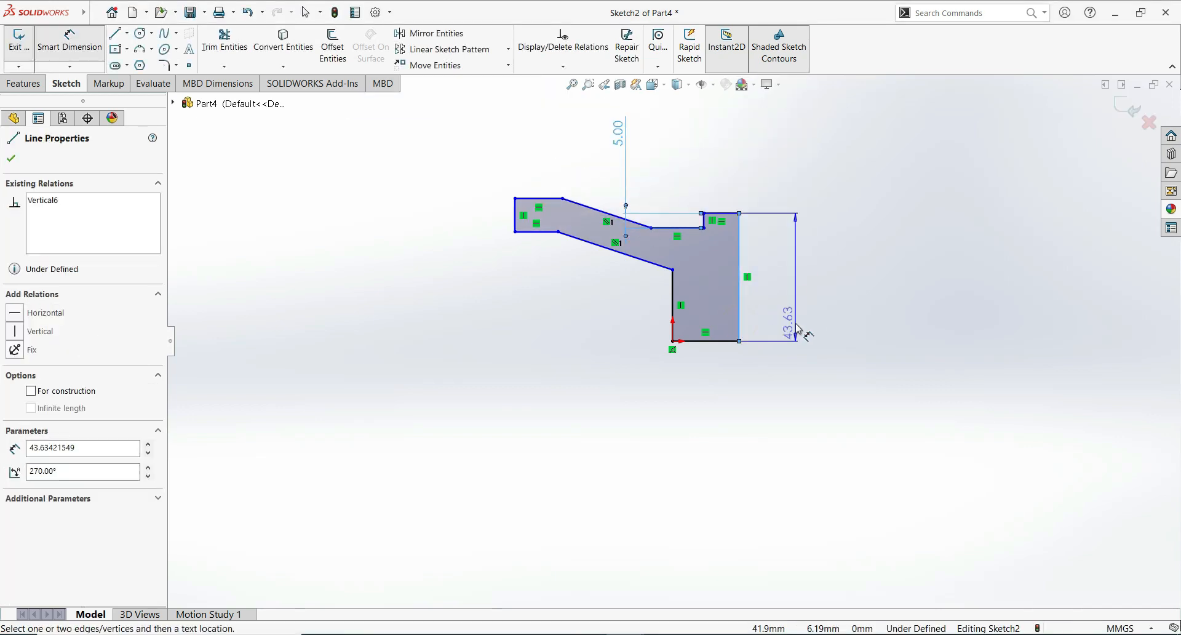
pyautogui.click(798, 329)
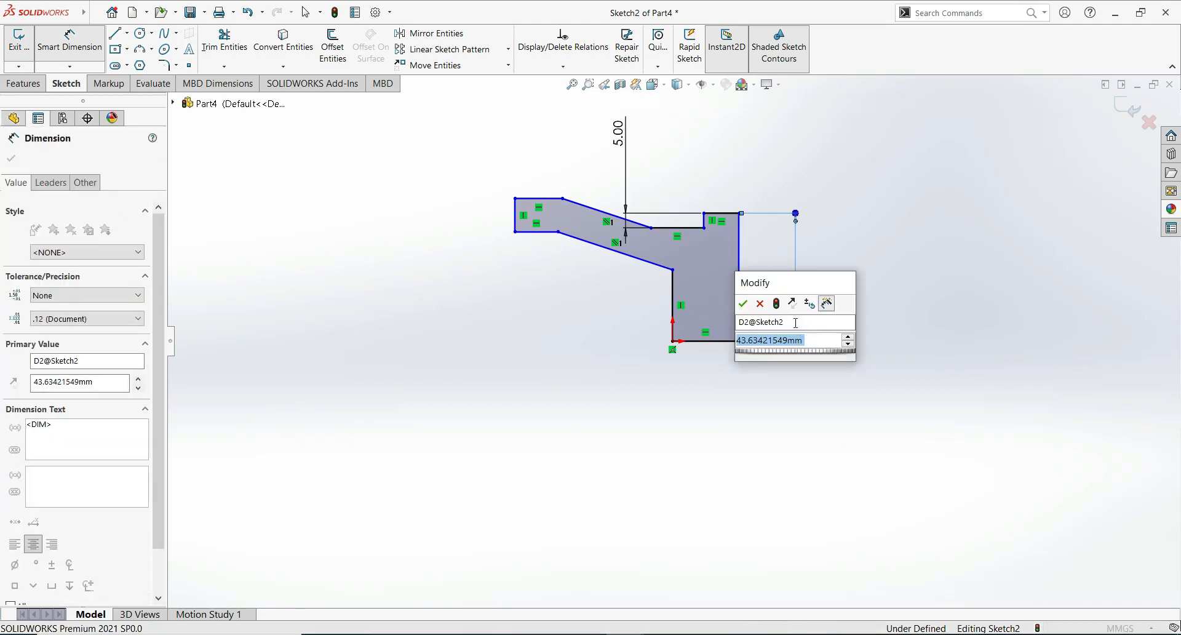
pyautogui.write('50')
pyautogui.press('Return')
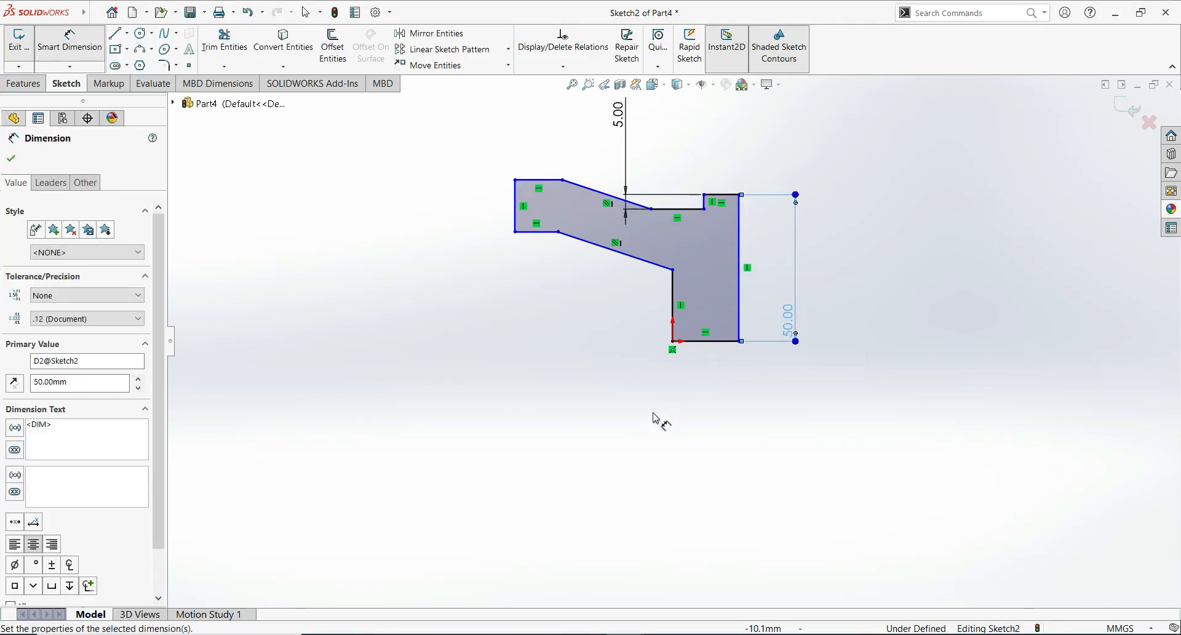
# - Dimension the arm's vertical end edge as 15 mm and the horizontal ledge between slope and riser as 15 mm
pyautogui.click(519, 227)
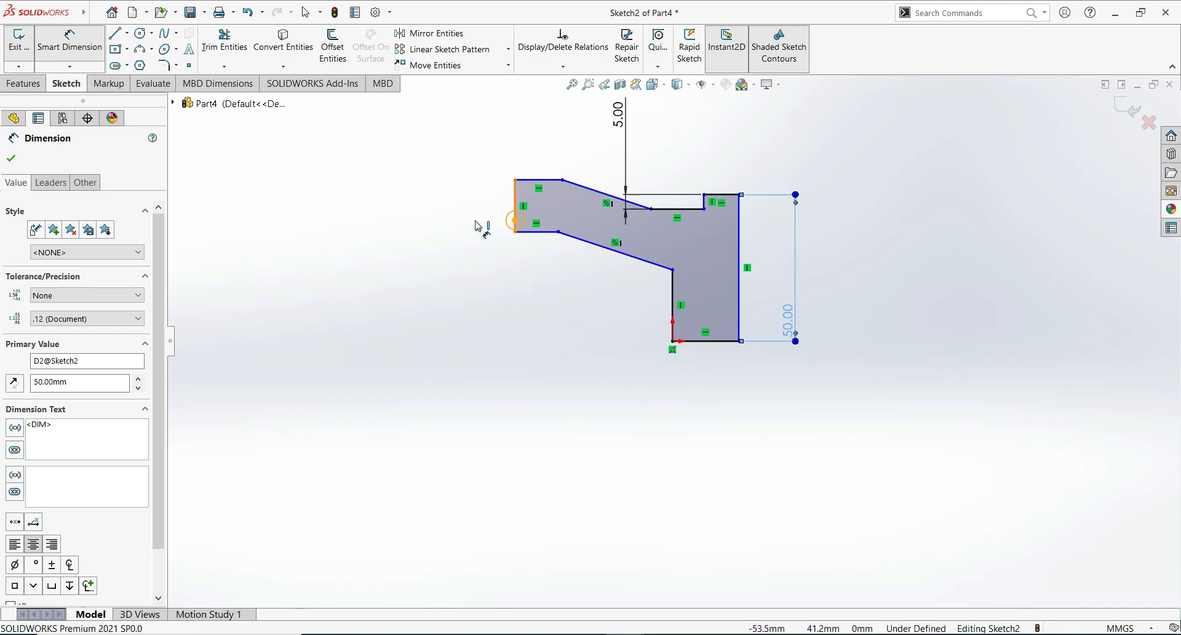
pyautogui.click(456, 225)
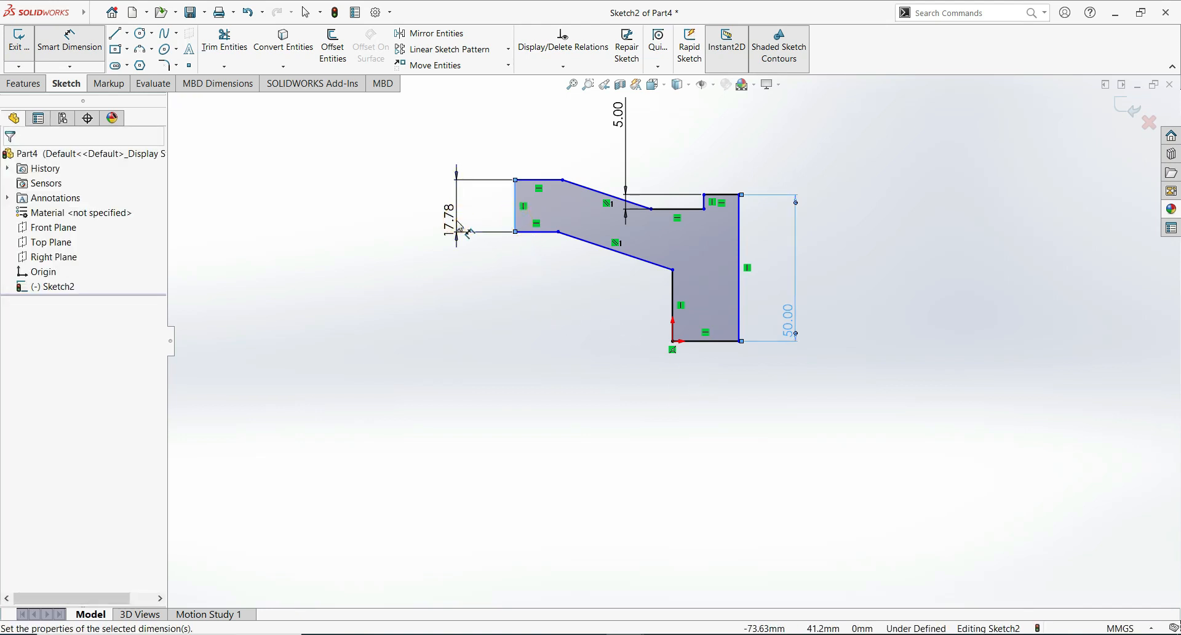
pyautogui.write('1')
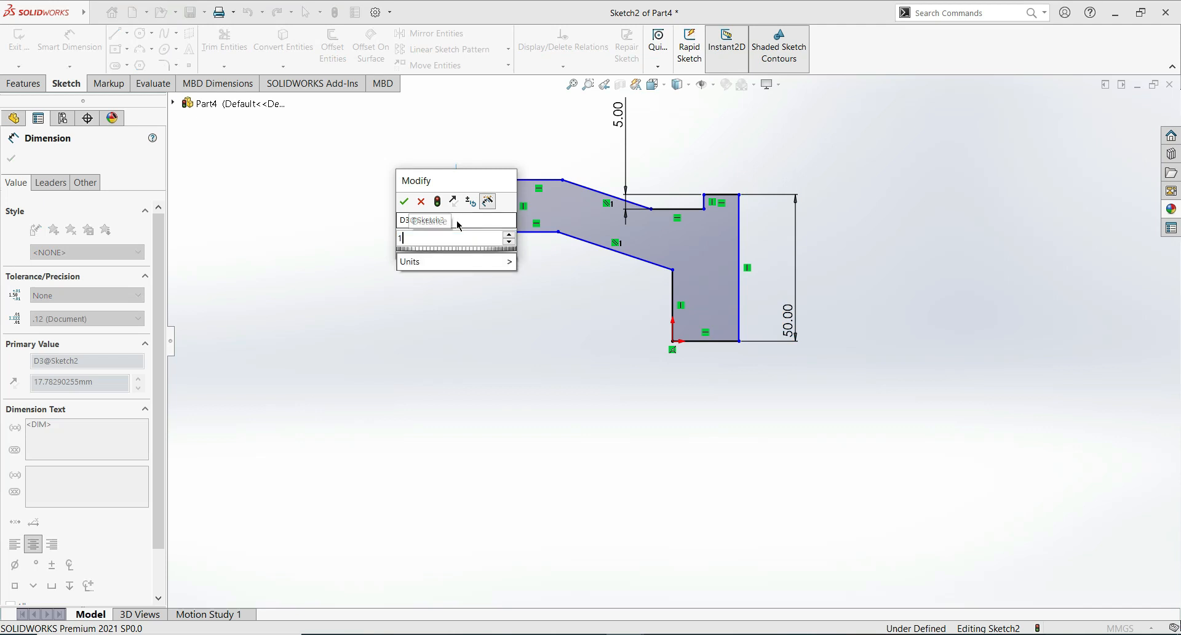
pyautogui.press('Return')
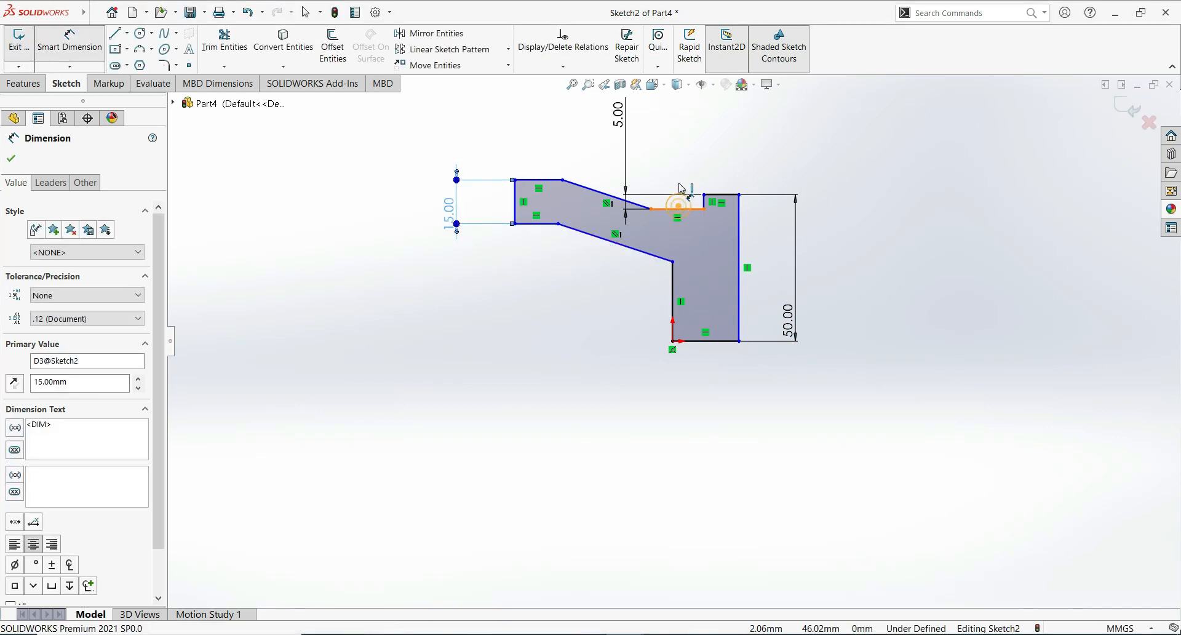
pyautogui.click(678, 209)
pyautogui.click(681, 156)
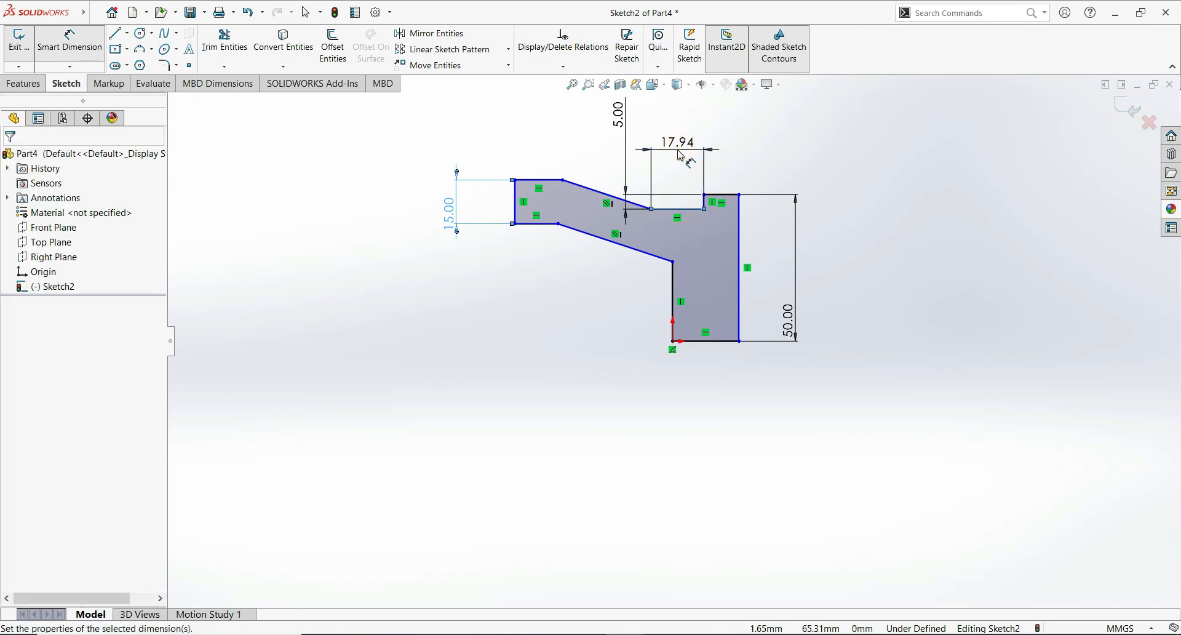
pyautogui.write('15')
pyautogui.press('Return')
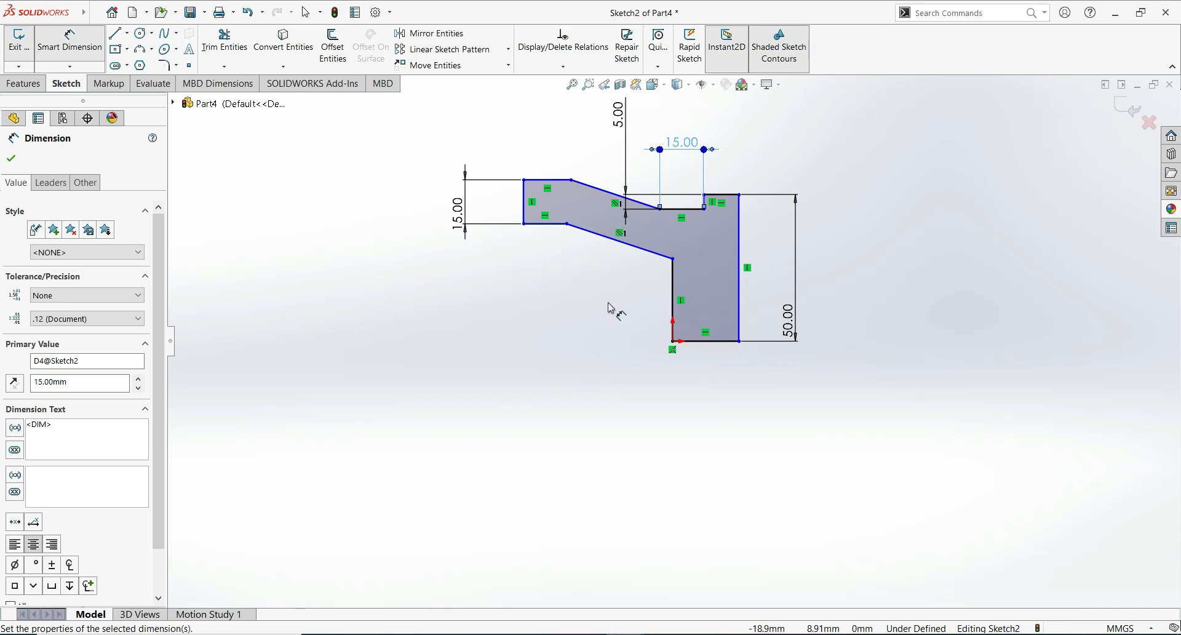
# - Dimension the horizontal span of the lower sloped edge and set it to 35 mm
pyautogui.click(620, 244)
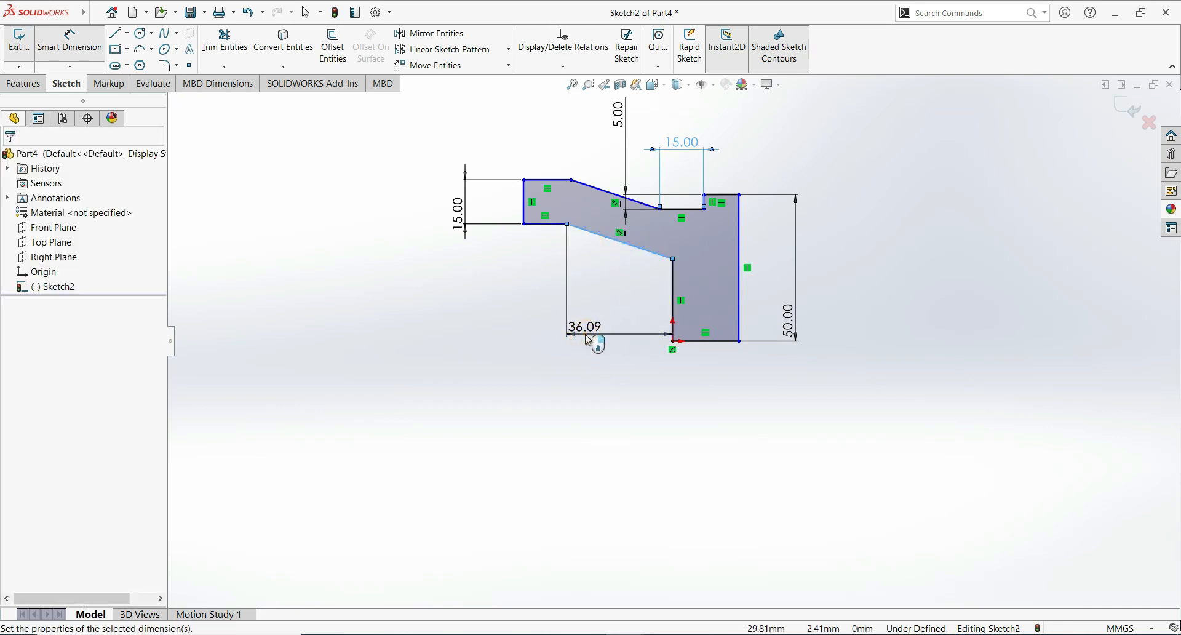
pyautogui.click(586, 336)
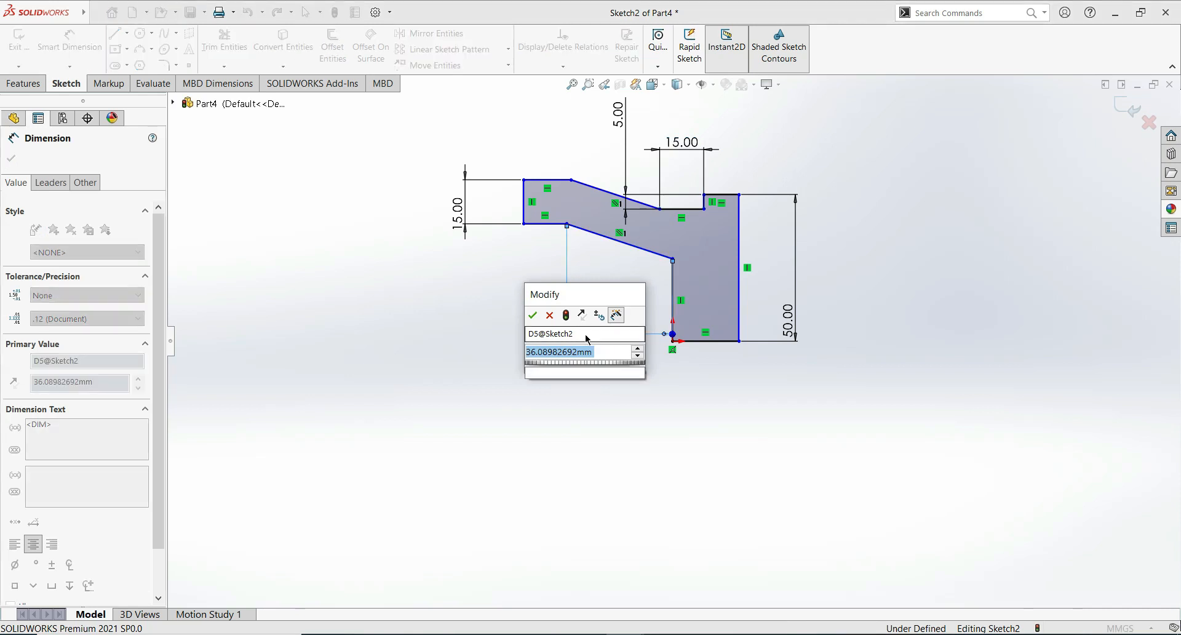
pyautogui.write('45')
pyautogui.press('Return')
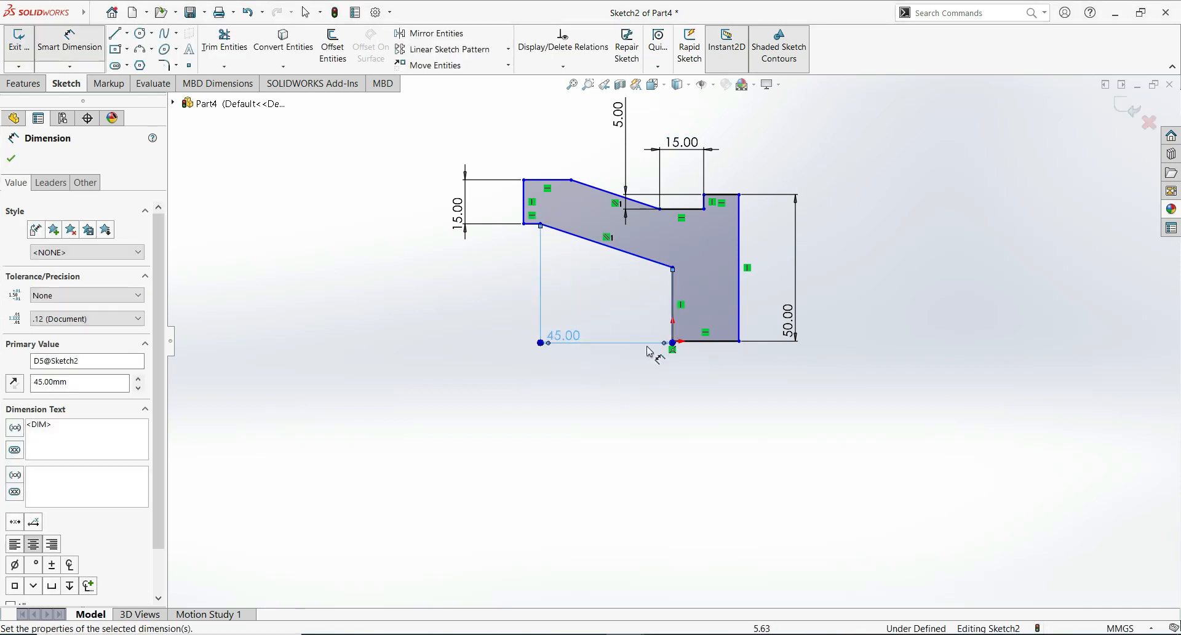
pyautogui.click(579, 337)
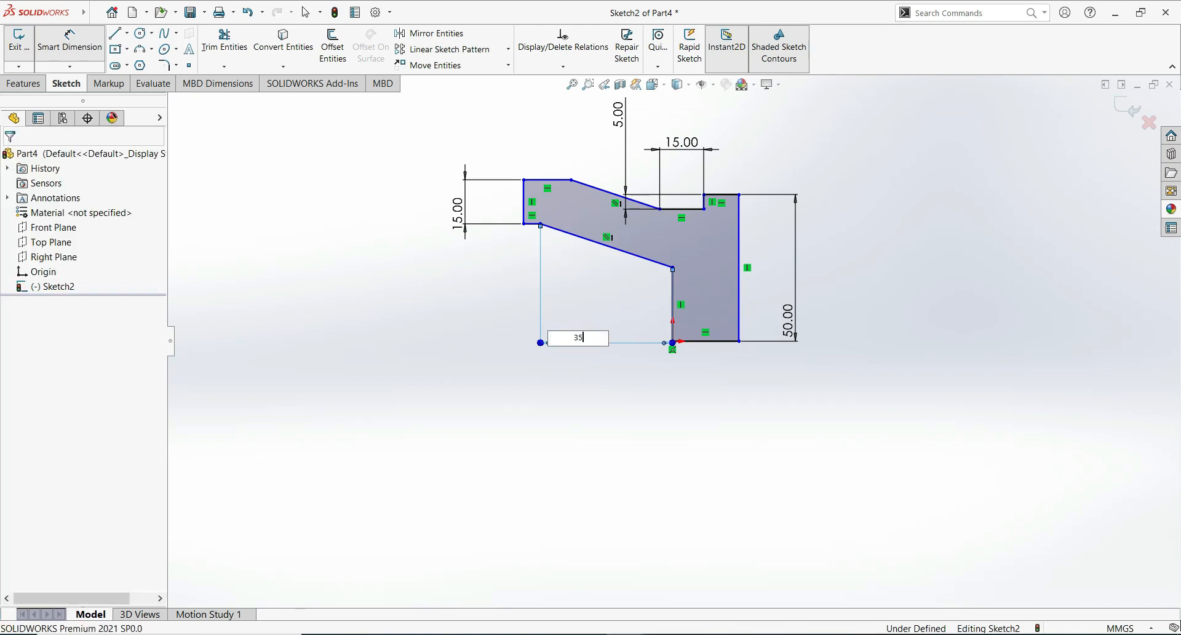
pyautogui.press('Return')
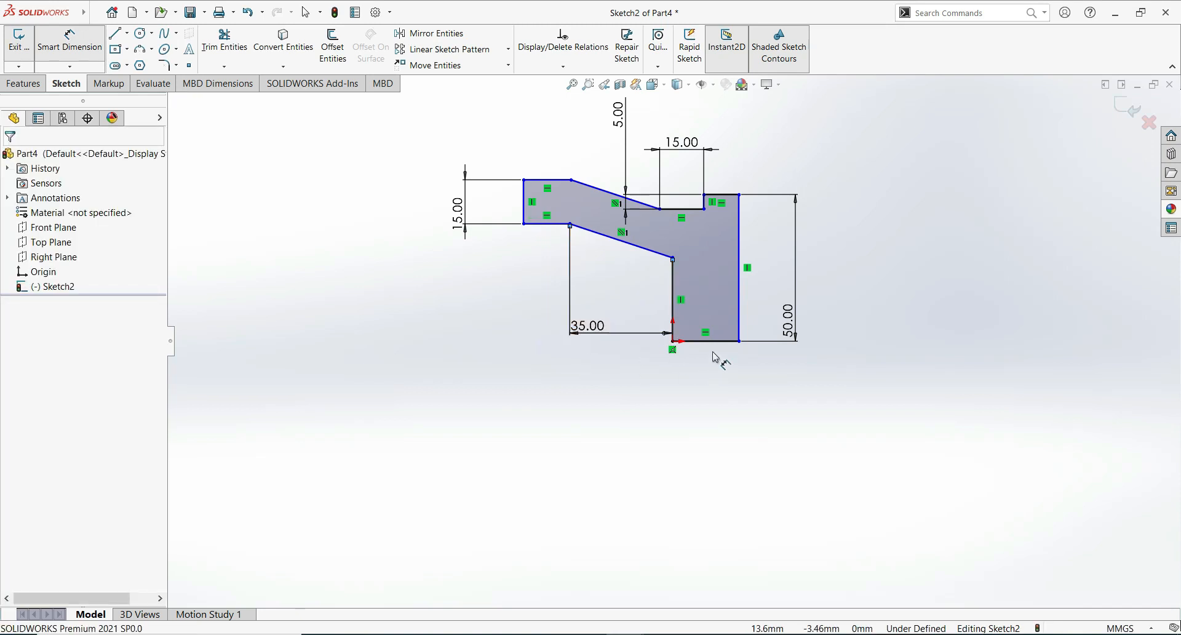
# - Dimension the width of the profile's base line as 20 mm
pyautogui.click(717, 396)
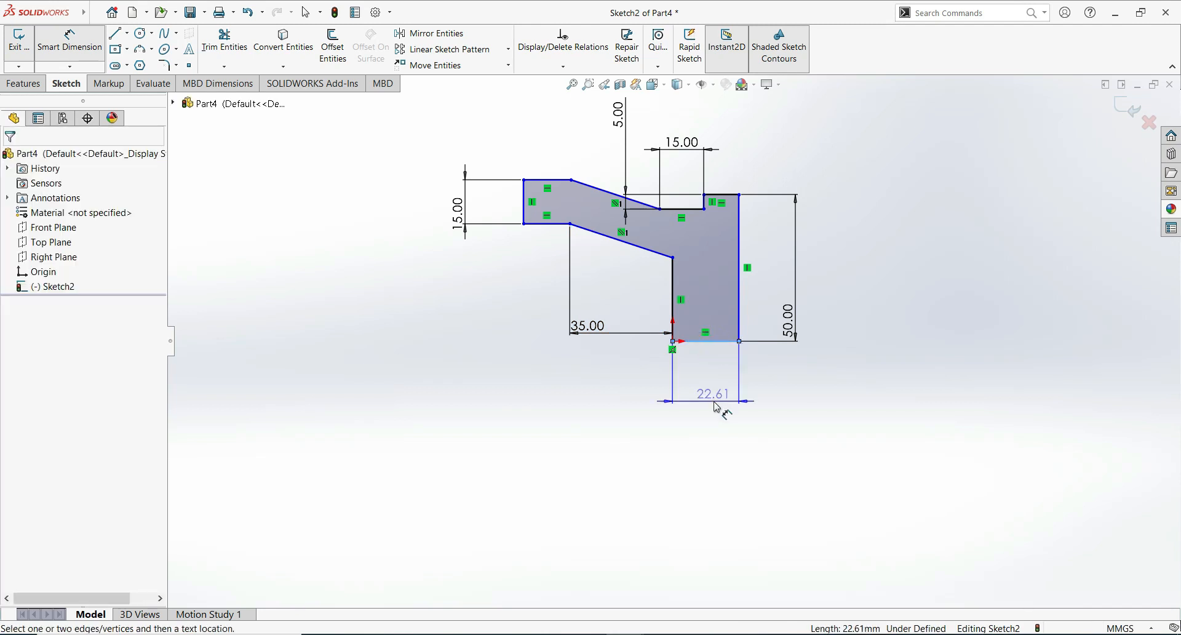
pyautogui.click(717, 407)
pyautogui.write('20')
pyautogui.press('Return')
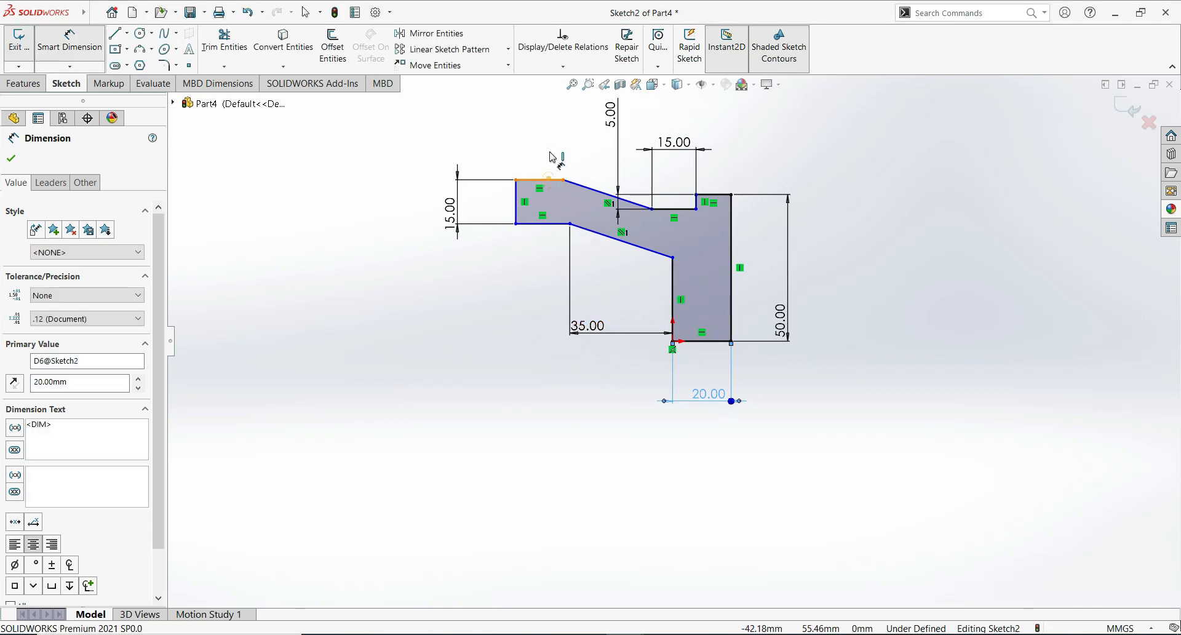
# - Dimension the arm's upper horizontal end edge and the short top edge above the riser as 10 mm each
pyautogui.click(549, 180)
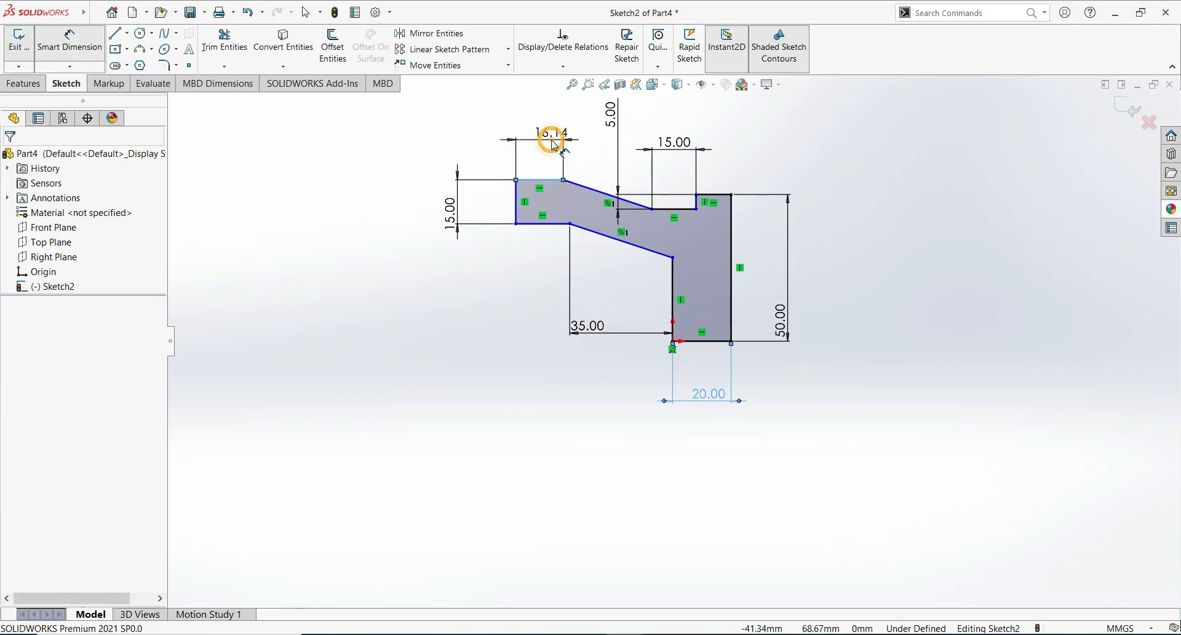
pyautogui.click(550, 138)
pyautogui.write('10')
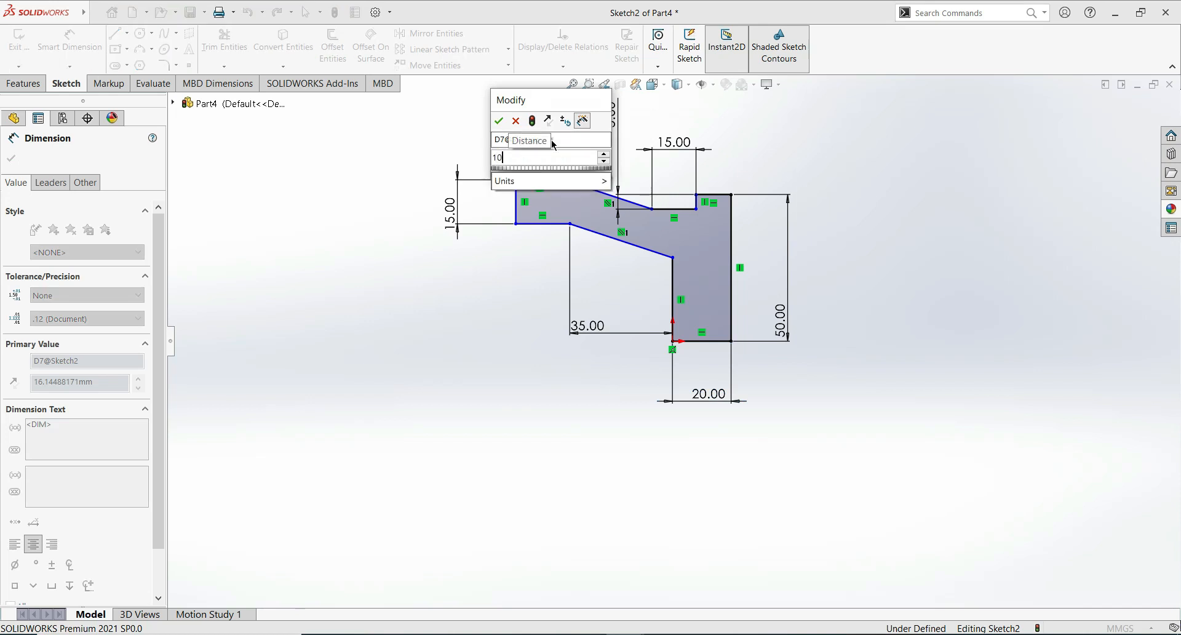
pyautogui.press('Return')
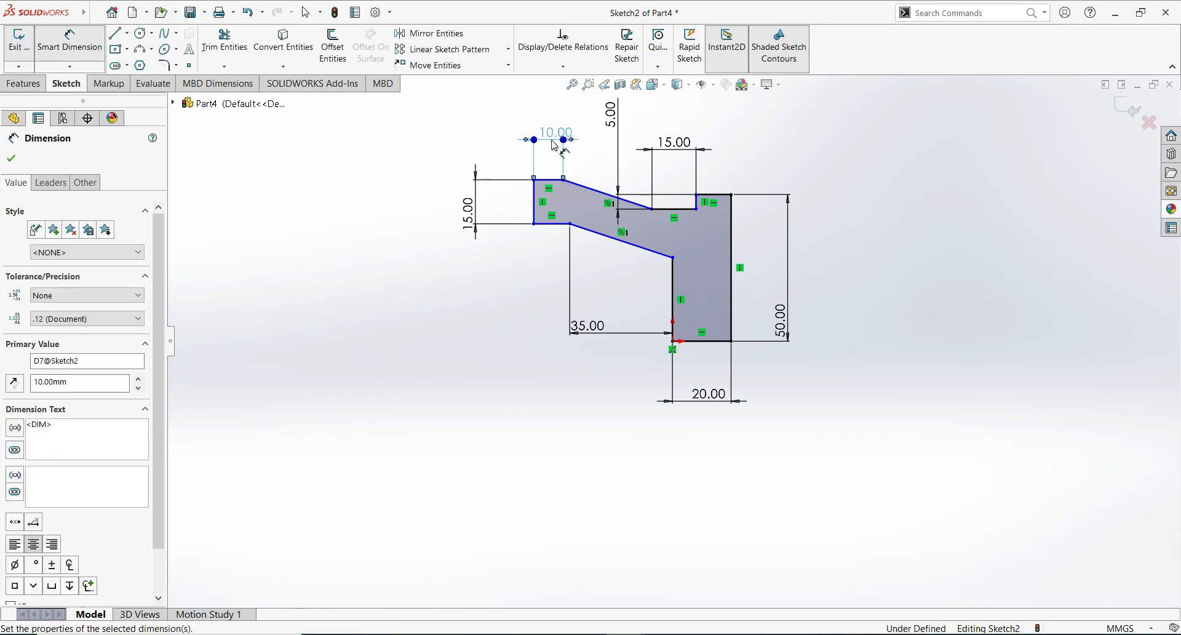
pyautogui.click(725, 197)
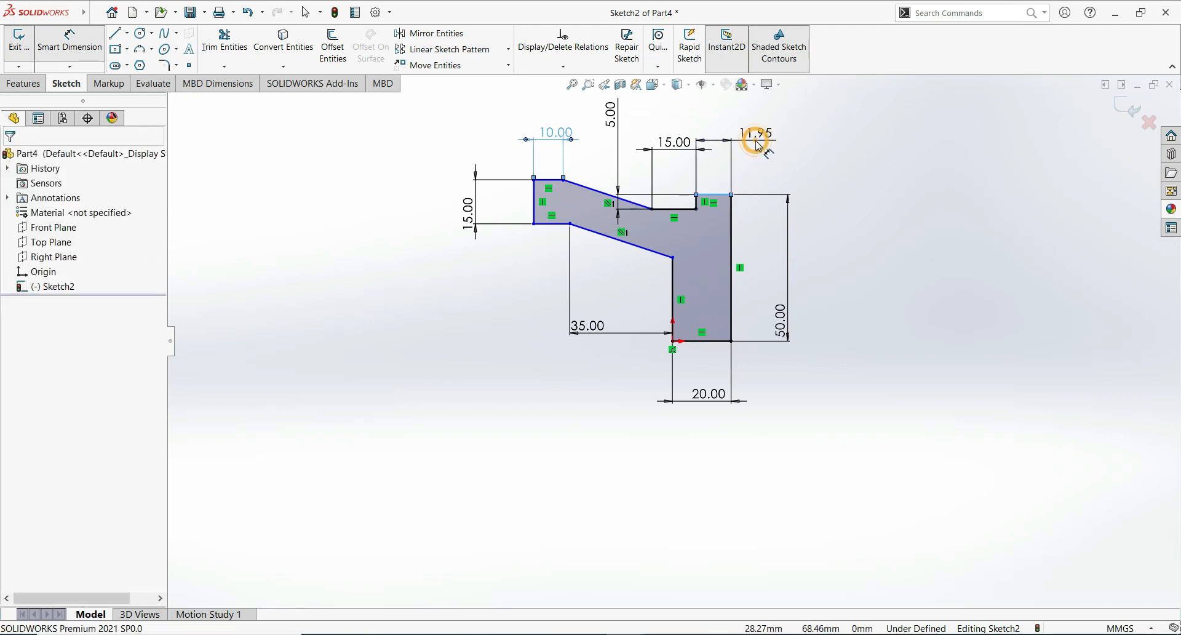
pyautogui.click(759, 143)
pyautogui.write('10')
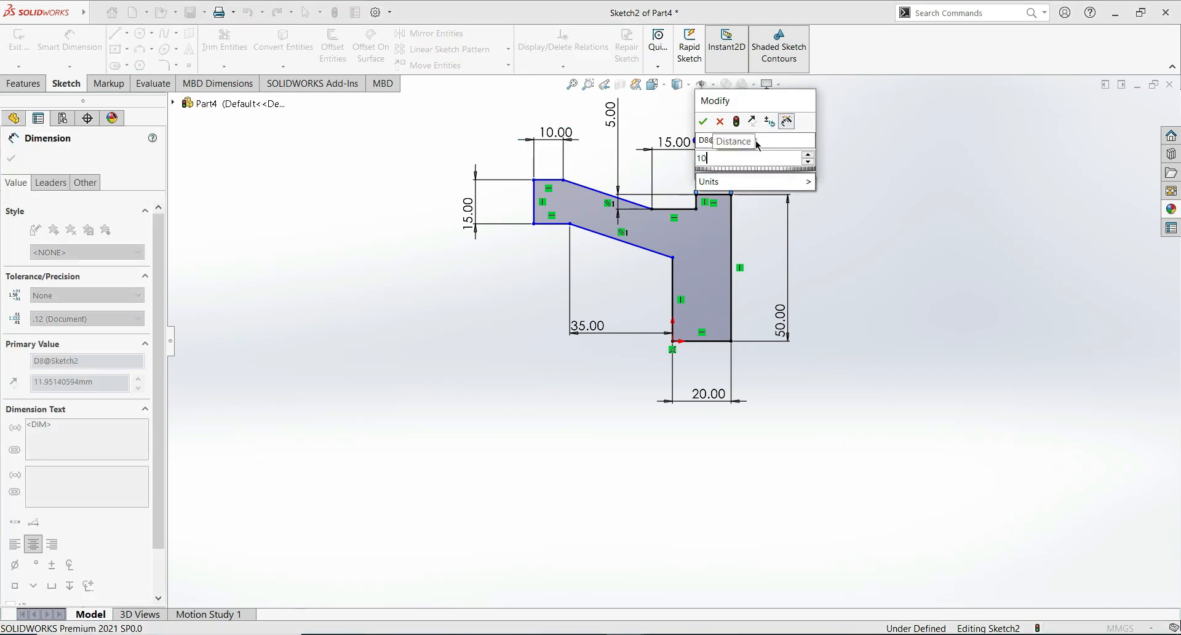
pyautogui.press('Return')
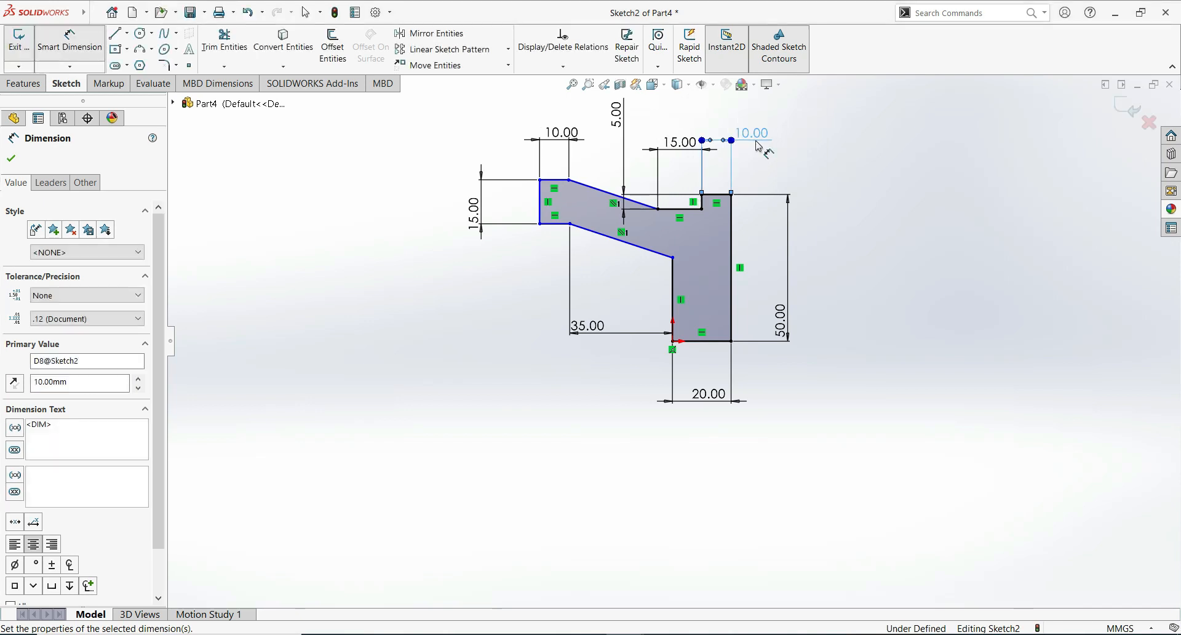
# - Dimension the angle between the lower sloped edge and the leg's inner vertical edge as 110°
pyautogui.click(615, 238)
pyautogui.click(673, 296)
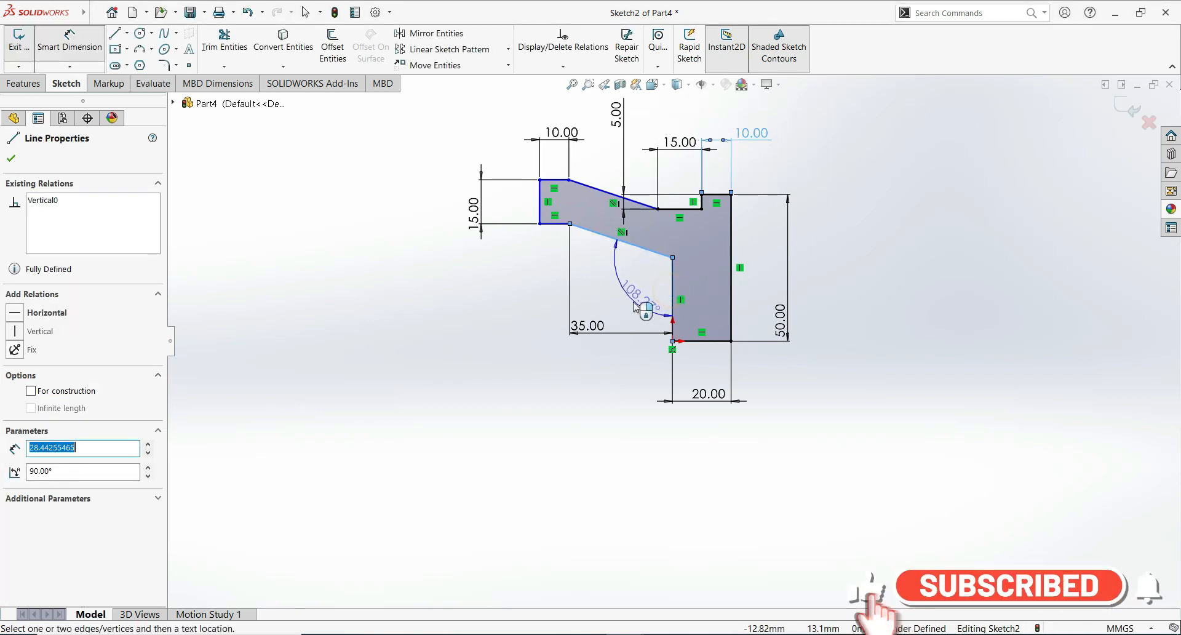
pyautogui.click(634, 298)
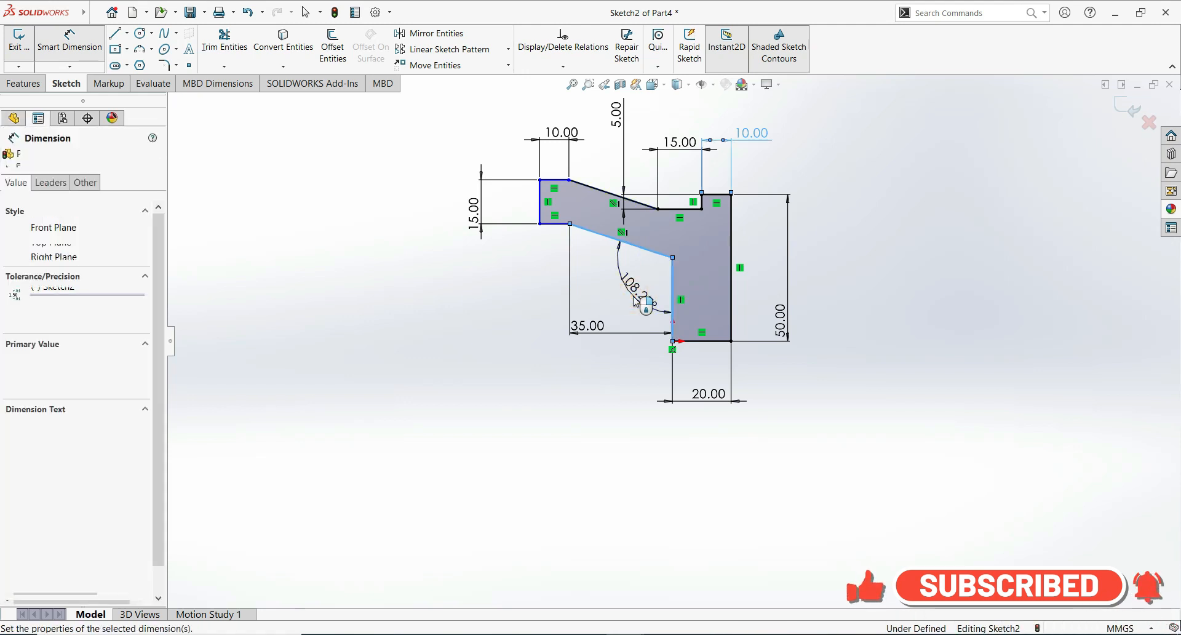
pyautogui.write('110')
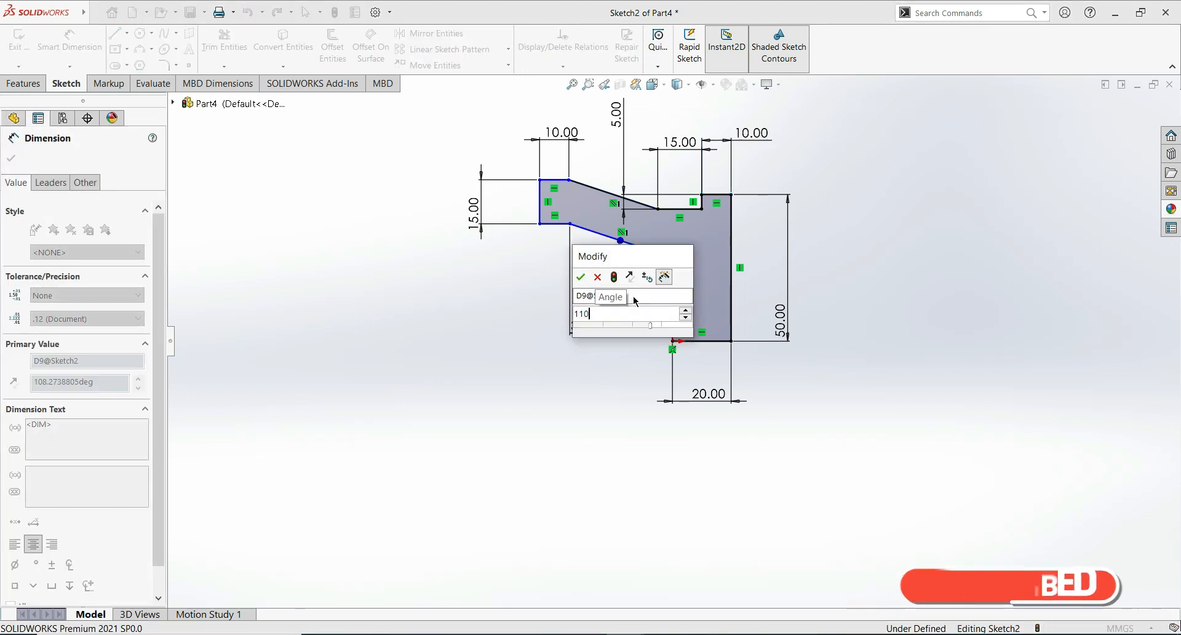
pyautogui.press('Return')
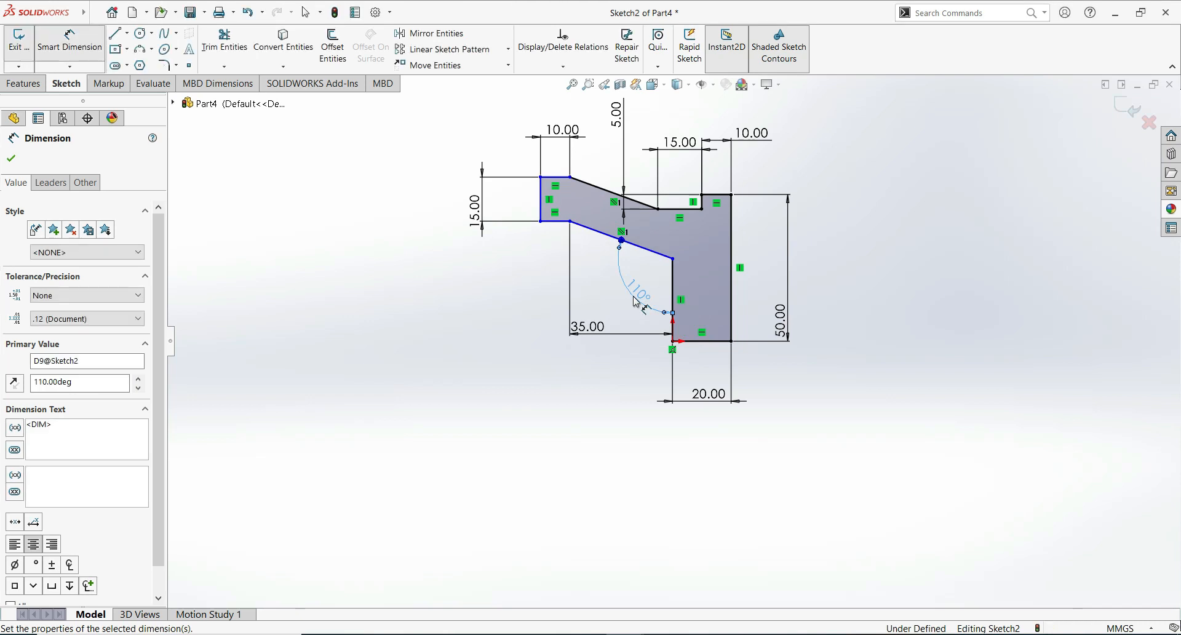
# - Add a driven angle dimension between the upper sloped edge and the horizontal ledge, and finish dimensioning
pyautogui.click(642, 206)
pyautogui.click(673, 209)
pyautogui.click(677, 184)
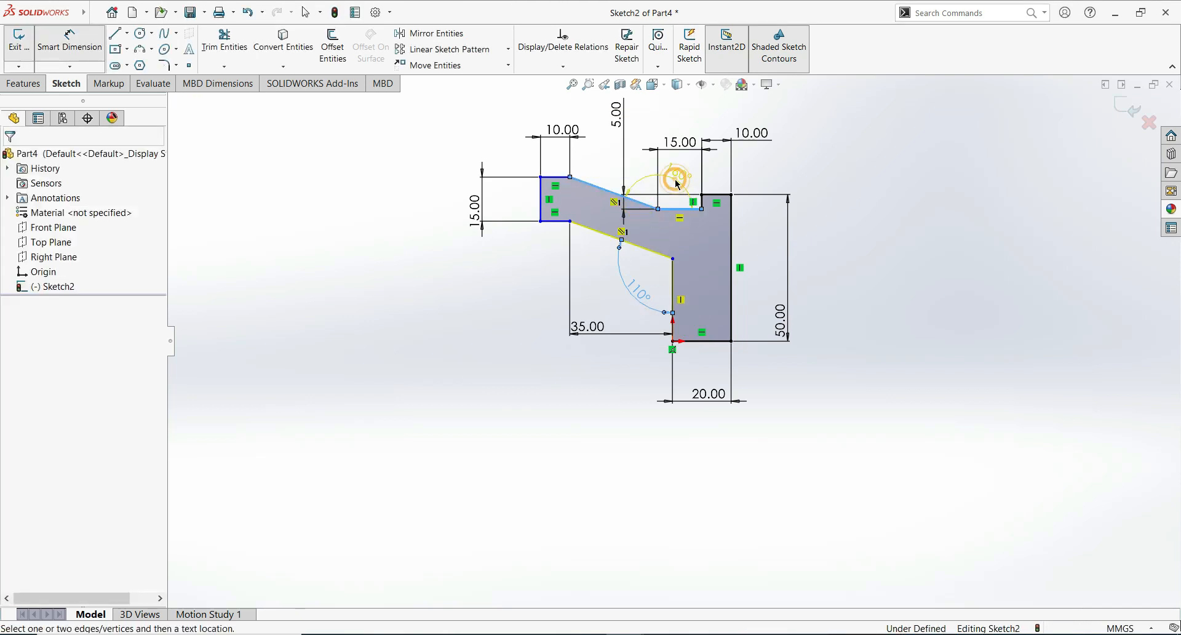
pyautogui.click(662, 318)
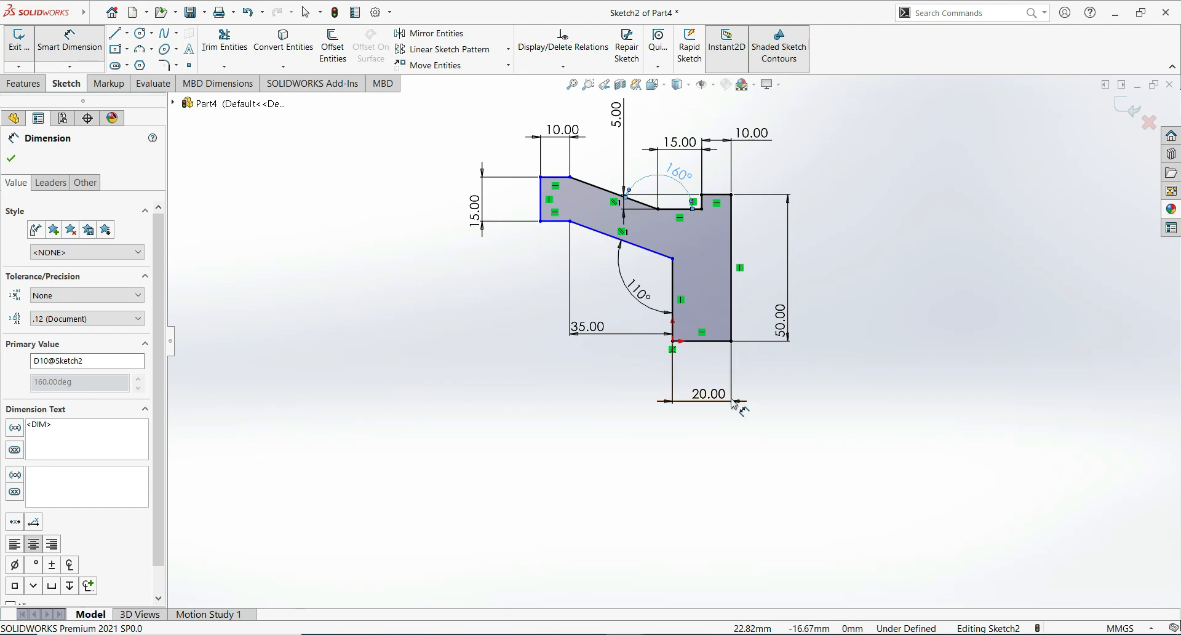
pyautogui.click(11, 159)
# - Revolve the profile 360° about its 50 mm vertical outer edge
pyautogui.click(24, 84)
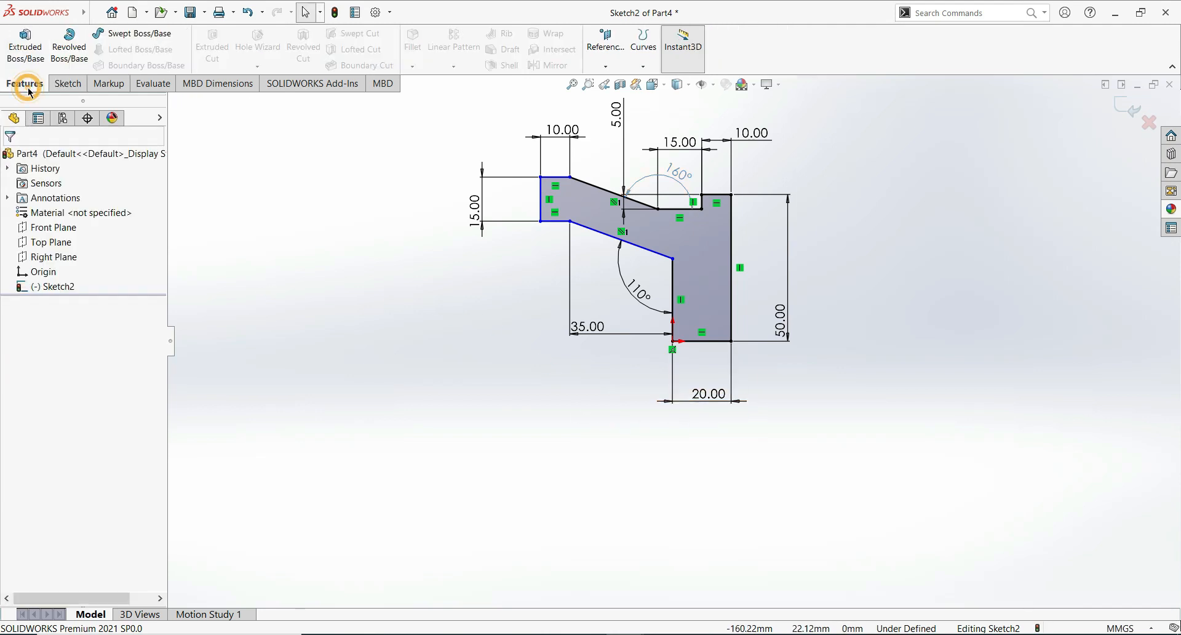
pyautogui.click(64, 55)
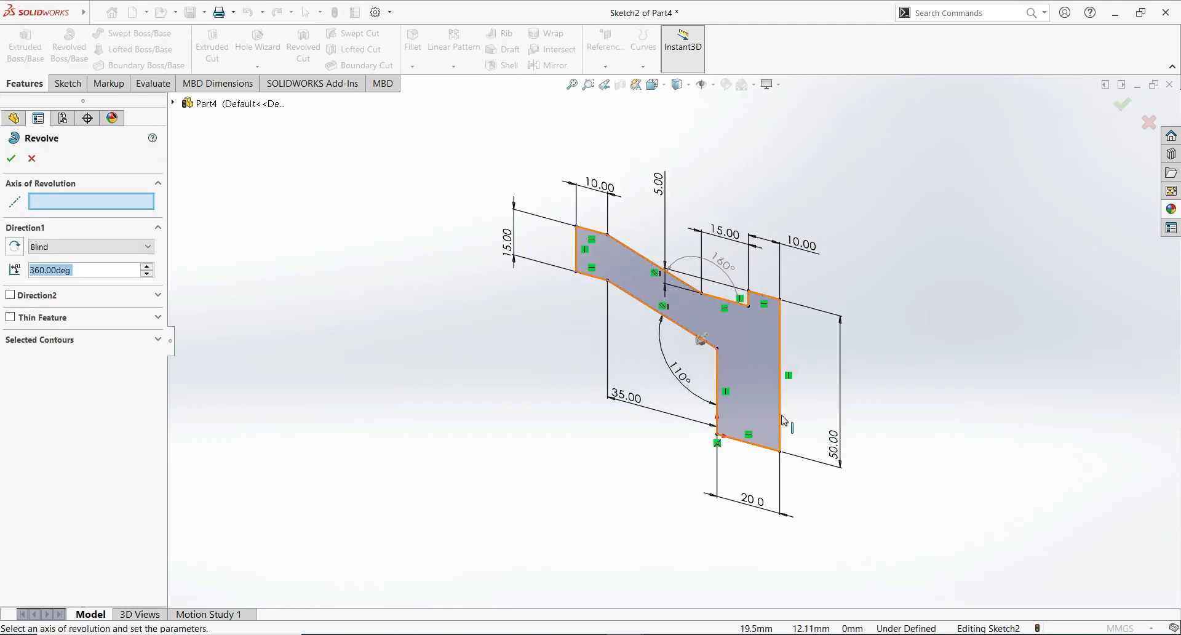
pyautogui.click(780, 425)
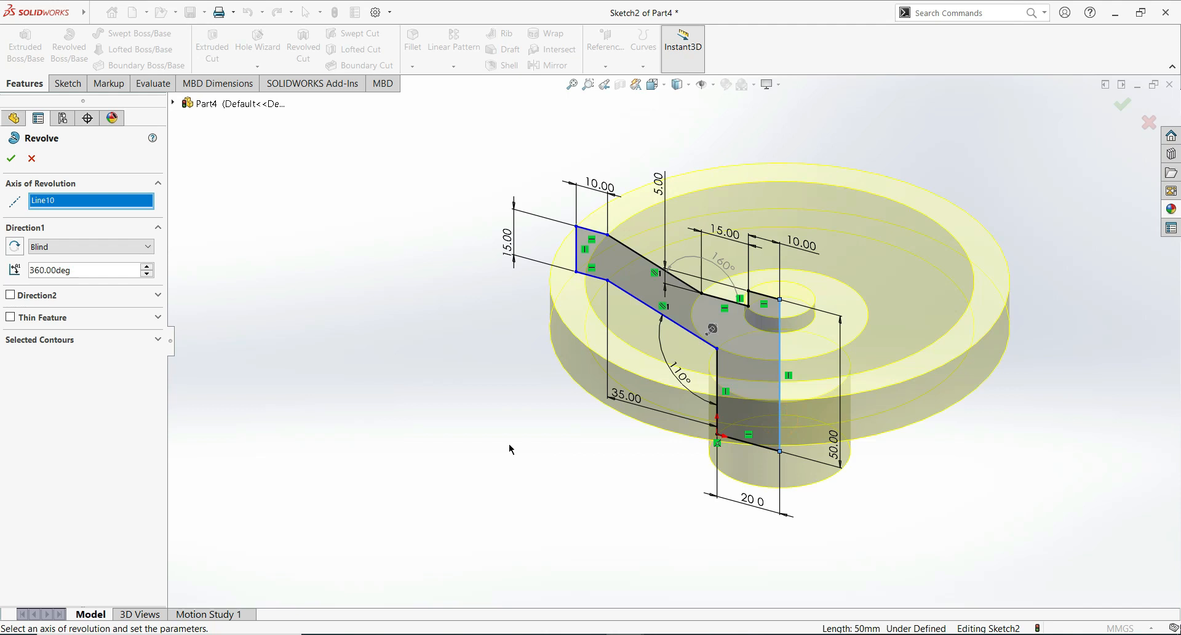
pyautogui.click(10, 160)
# - Fillet the top circular edge of the small central boss with a 2 mm radius
pyautogui.moveTo(557, 423); pyautogui.dragTo(529, 365, button='middle')
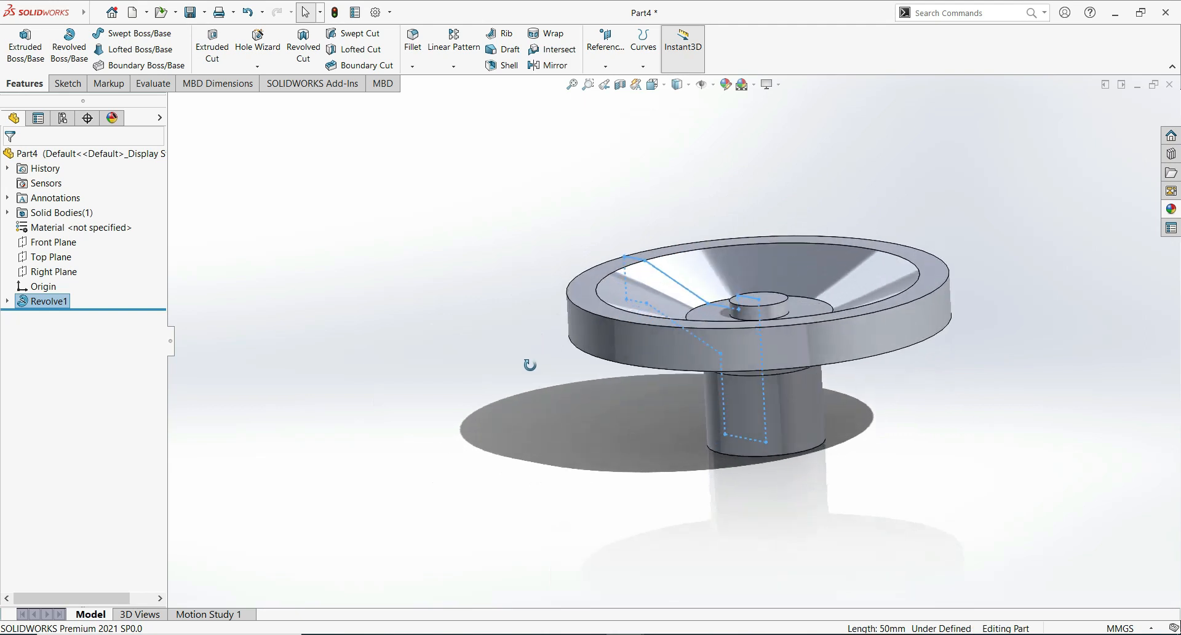
pyautogui.click(814, 417)
pyautogui.click(913, 429)
pyautogui.moveTo(824, 420)
pyautogui.mouseDown(button='middle')
pyautogui.moveTo(870, 545)
pyautogui.moveTo(817, 433)
pyautogui.mouseUp(button='middle')
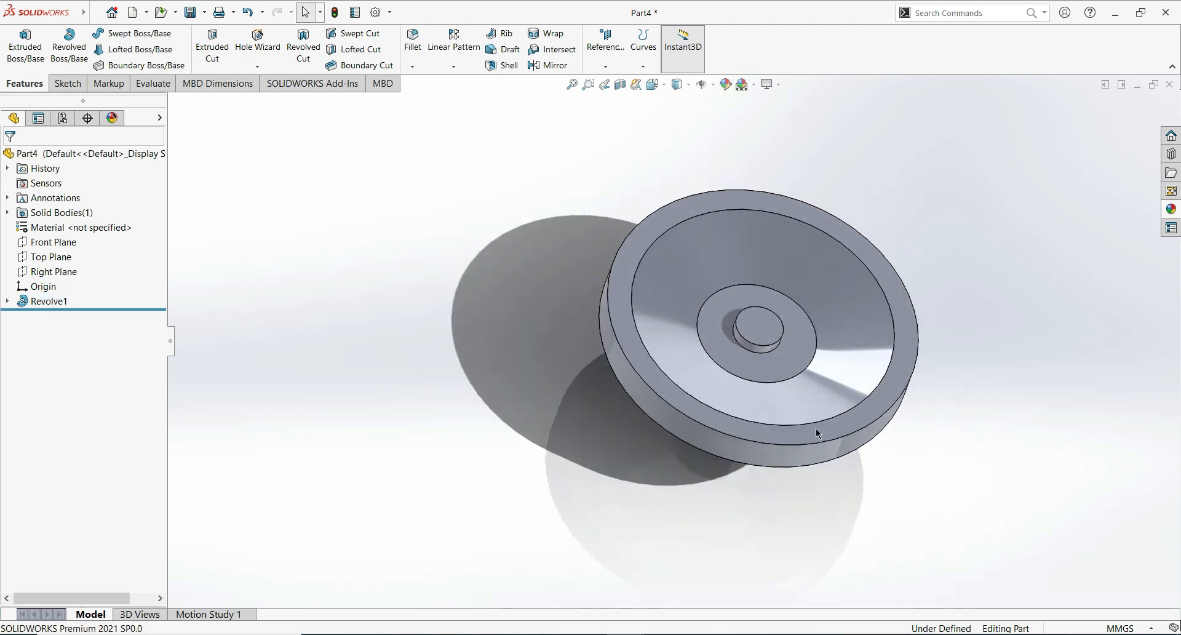
pyautogui.click(410, 67)
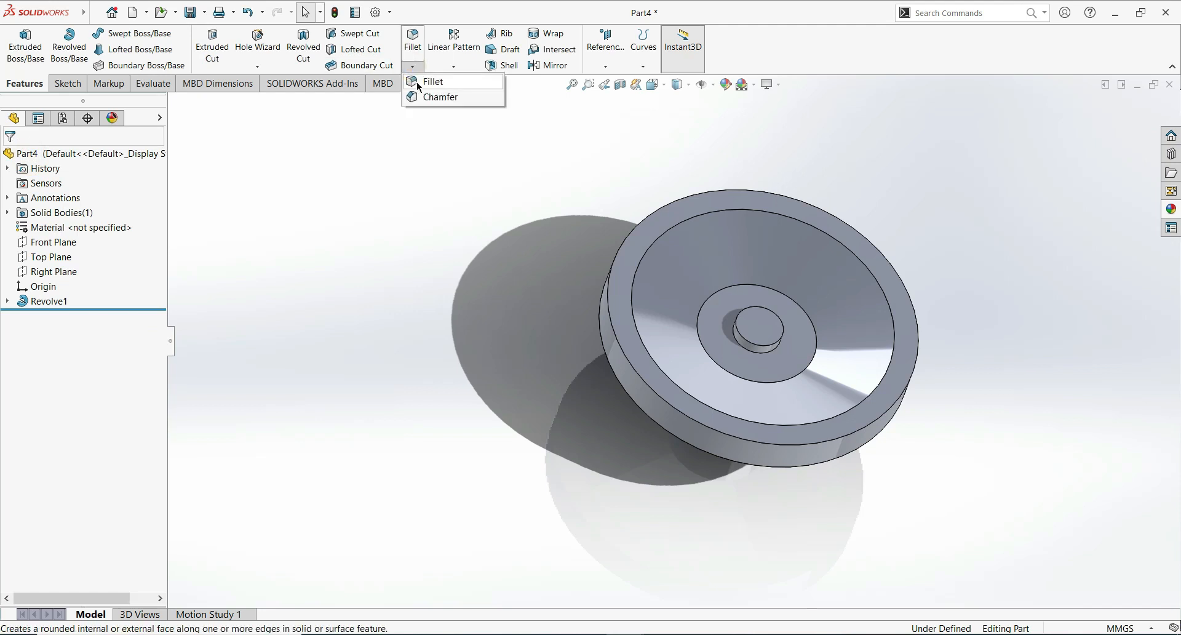
pyautogui.click(419, 84)
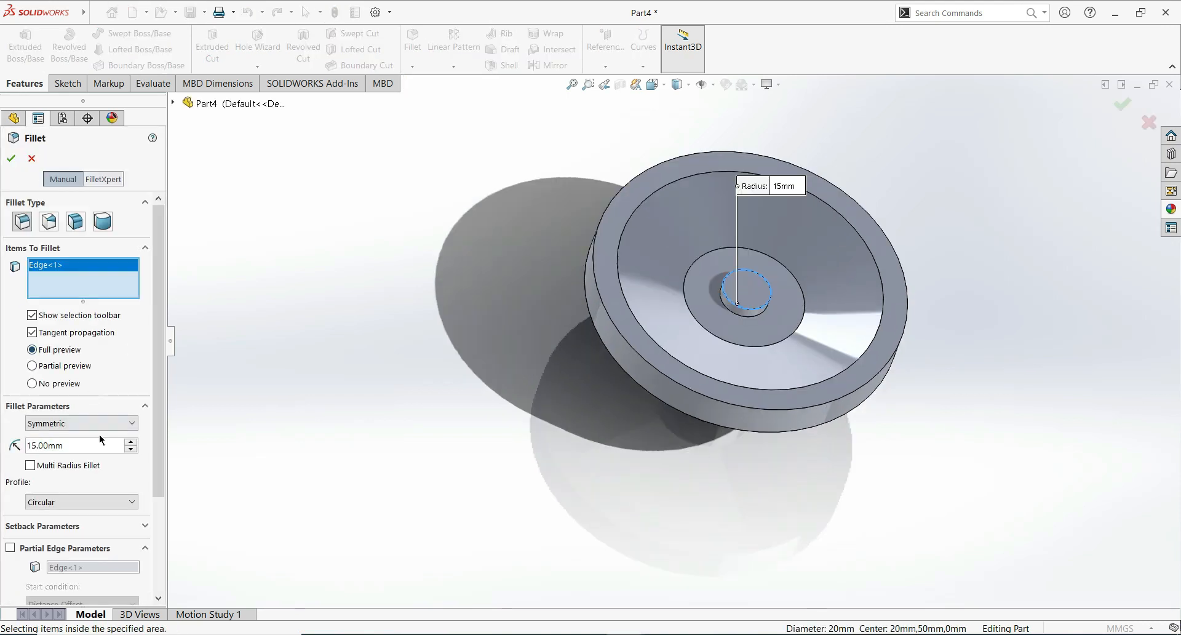
pyautogui.write('5')
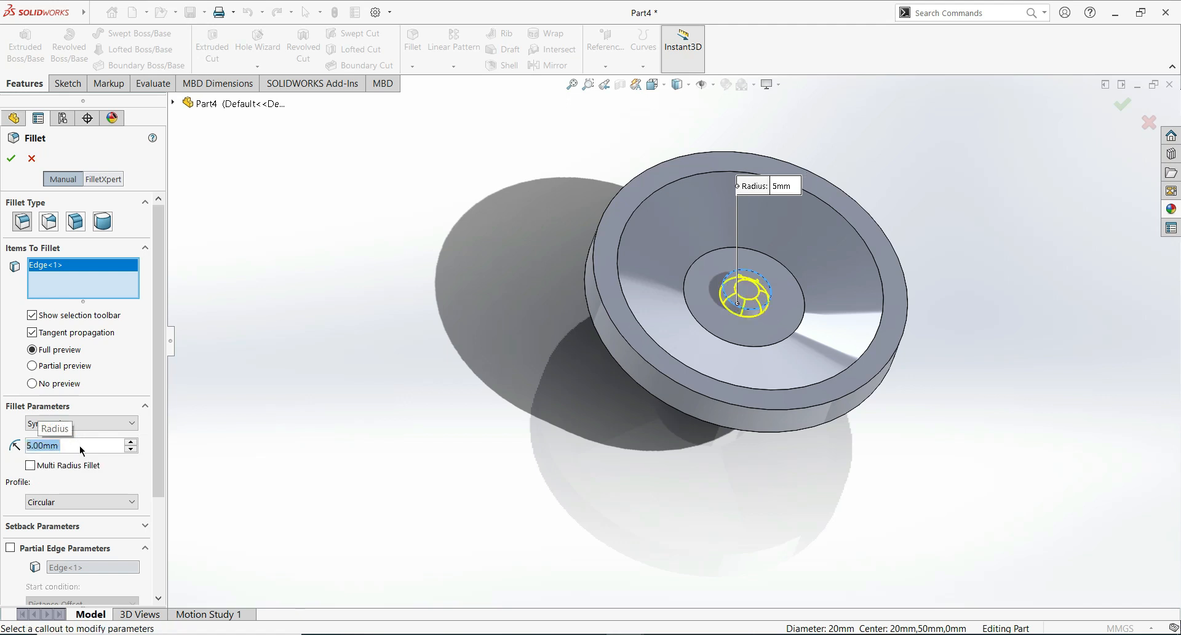
pyautogui.write('2')
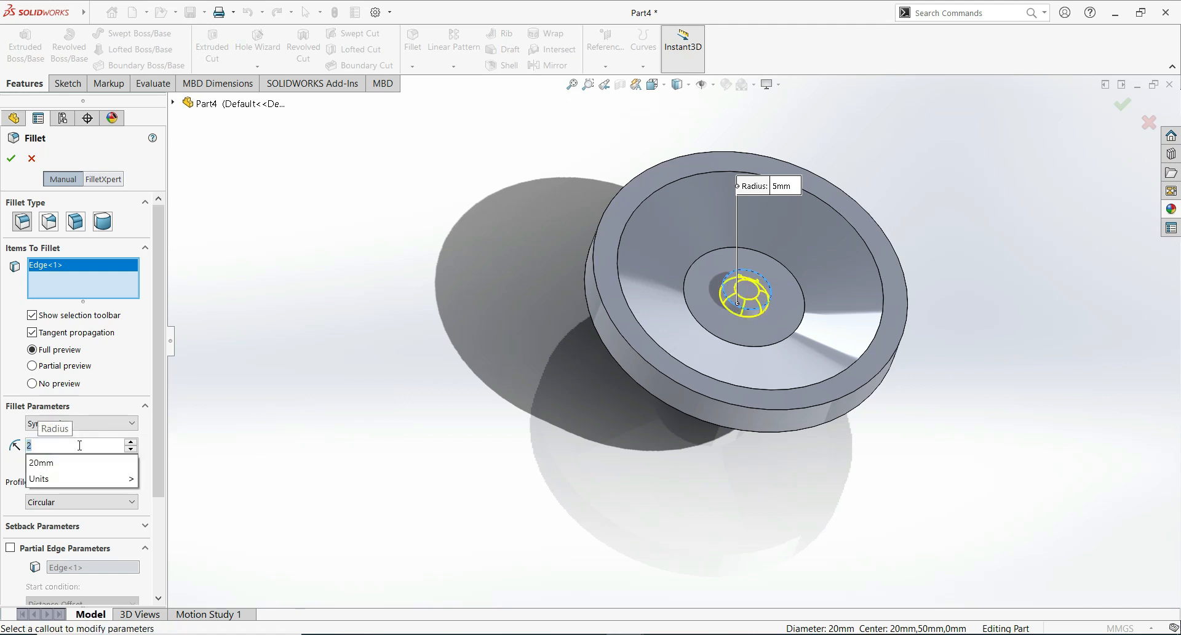
pyautogui.press('Return')
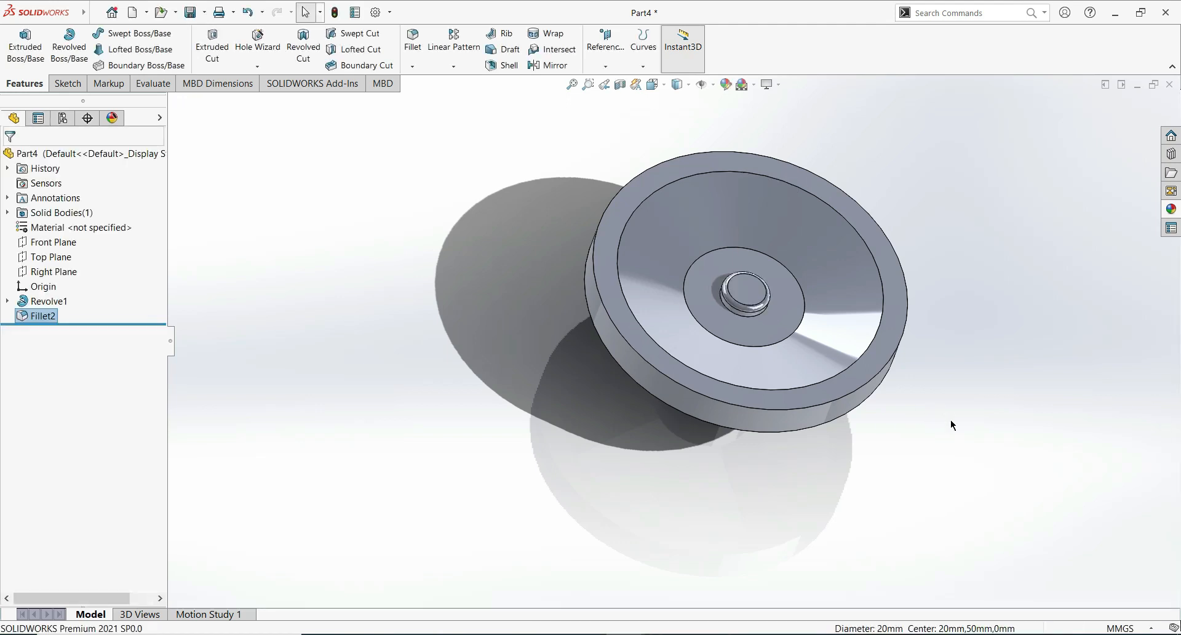
# - Create a reference plane offset 90 mm above the Top Plane
pyautogui.moveTo(931, 386); pyautogui.dragTo(922, 428, button='middle')
pyautogui.moveTo(794, 453); pyautogui.dragTo(441, 128, button='middle')
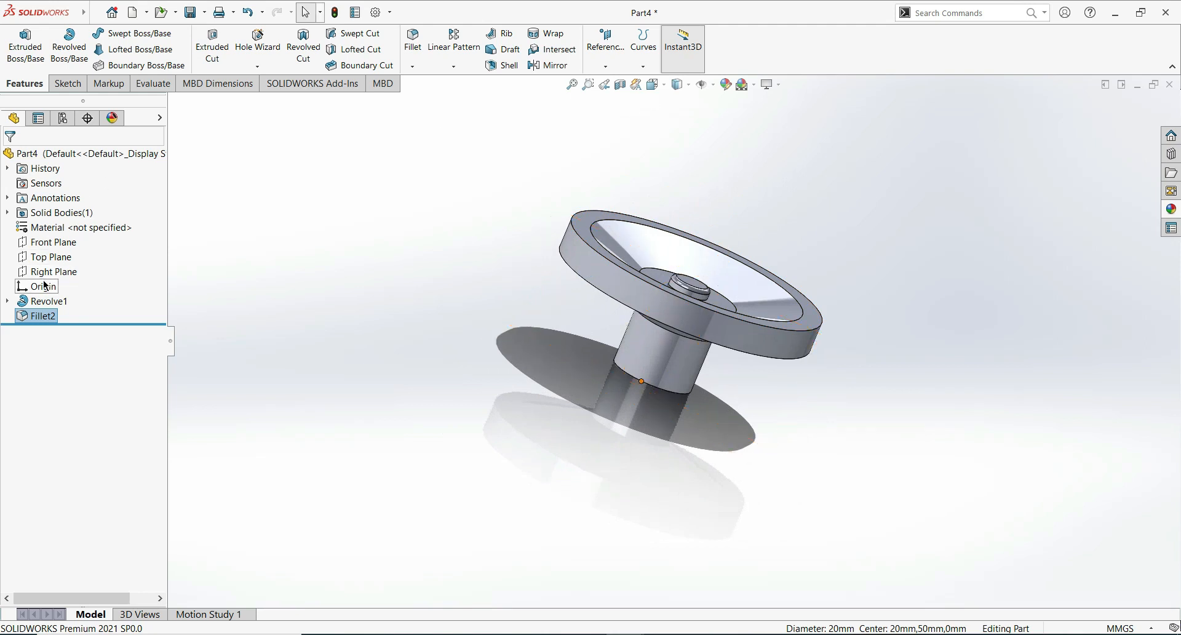
pyautogui.click(43, 257)
pyautogui.click(605, 66)
pyautogui.click(615, 76)
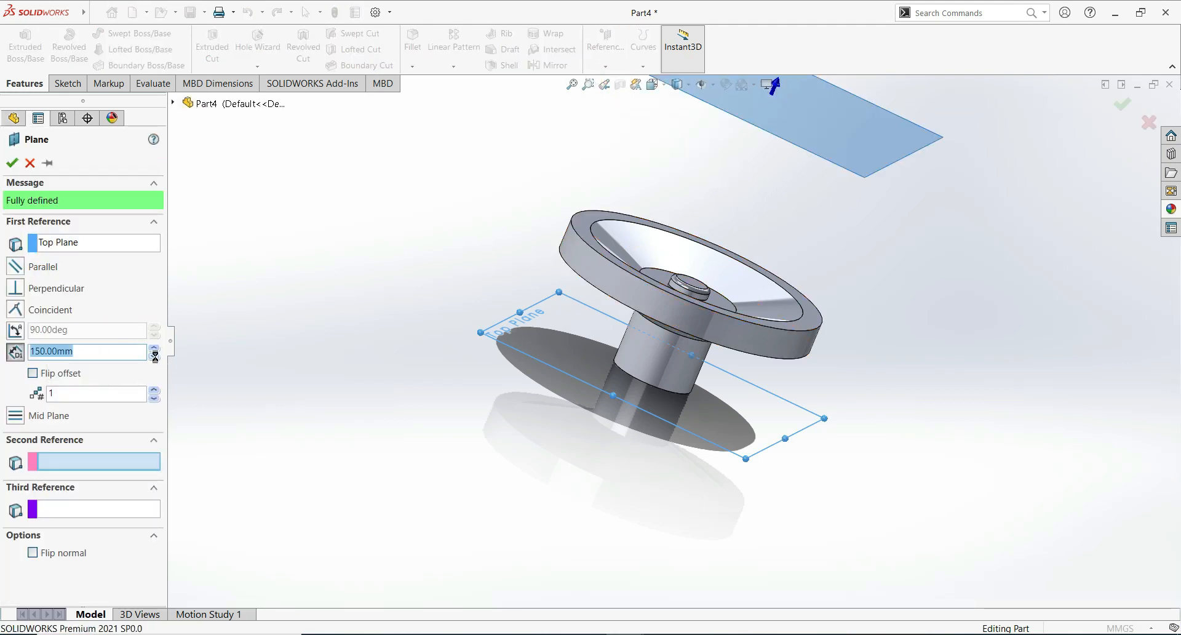
pyautogui.click(154, 356)
pyautogui.click(154, 356)
pyautogui.click(154, 356)
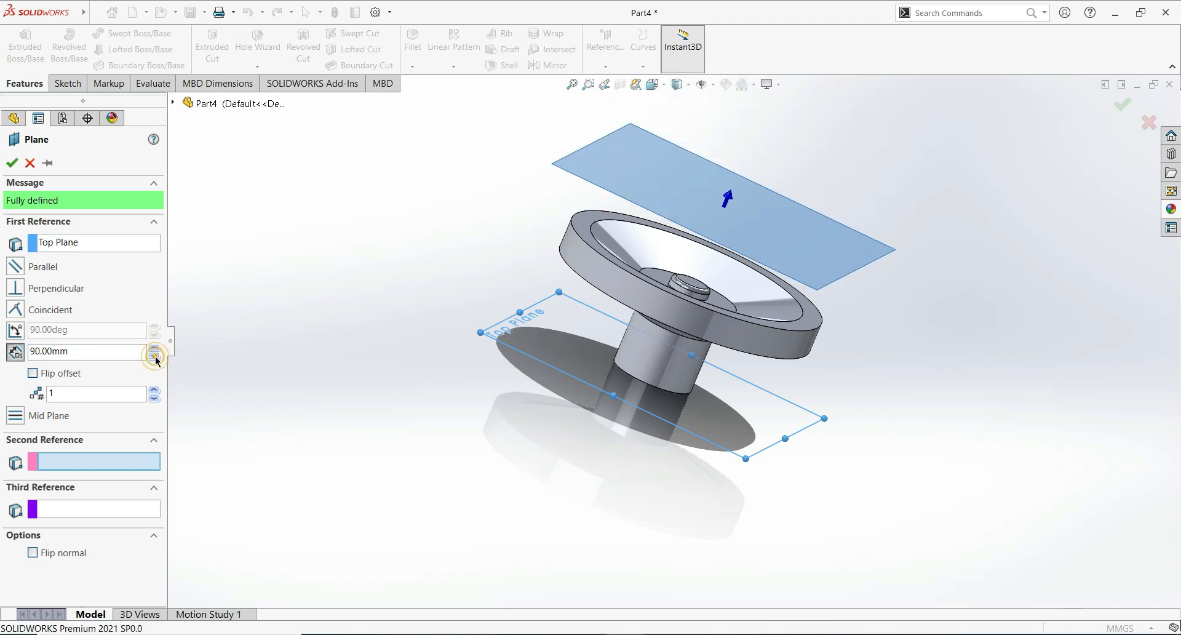
pyautogui.moveTo(418, 400); pyautogui.dragTo(504, 462, button='middle')
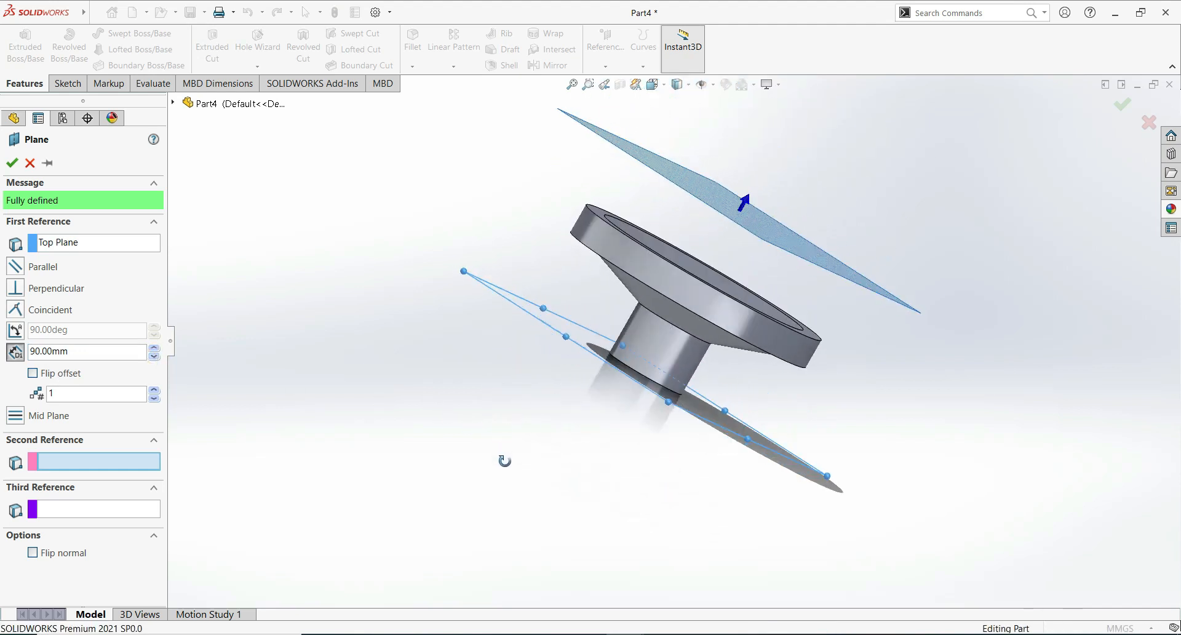
pyautogui.click(11, 170)
# - Sketch a circle of about 7 mm radius on the new offset plane, centred over the wheel's rim and level with the origin
pyautogui.moveTo(425, 343); pyautogui.dragTo(455, 363, button='middle')
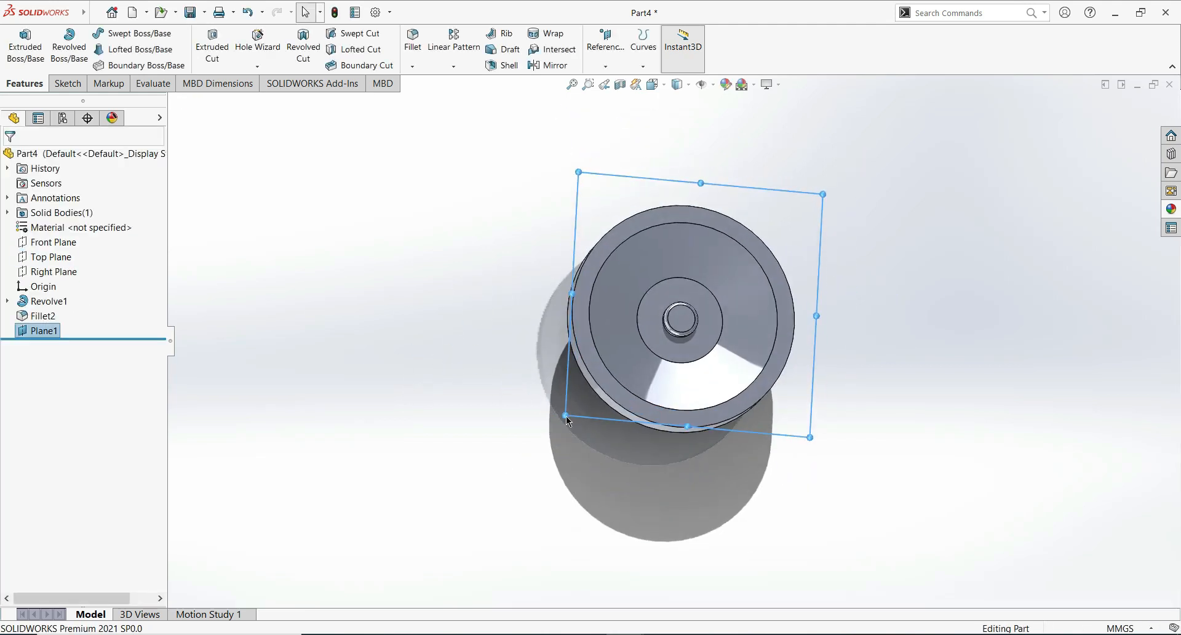
pyautogui.rightClick(566, 416)
pyautogui.click(596, 398)
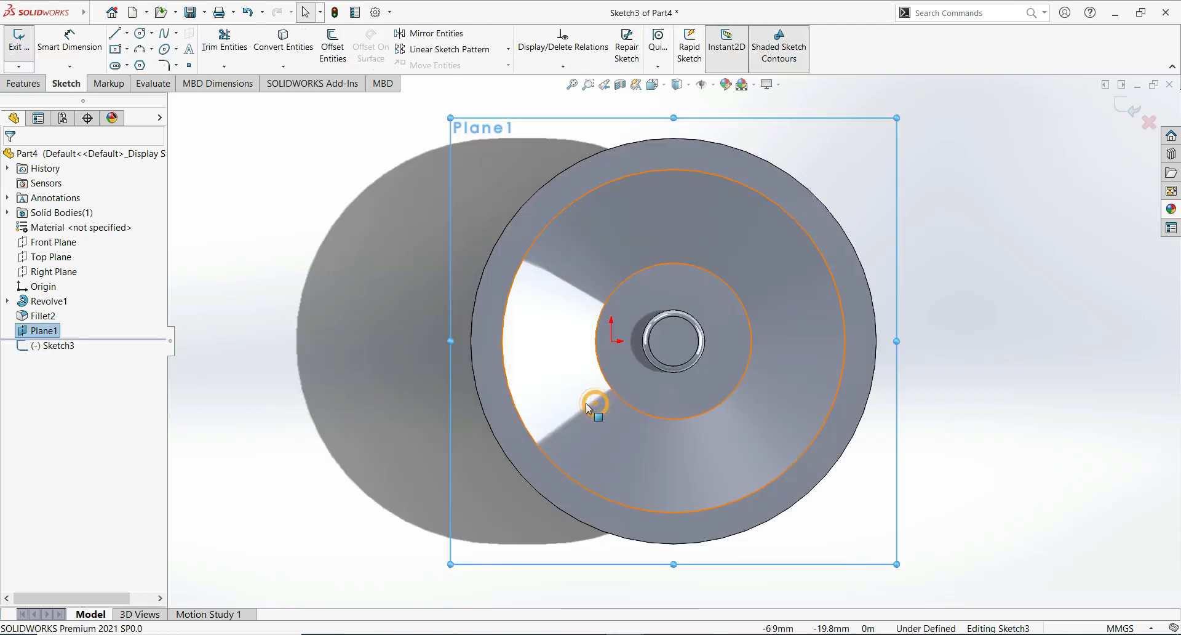
pyautogui.click(353, 320)
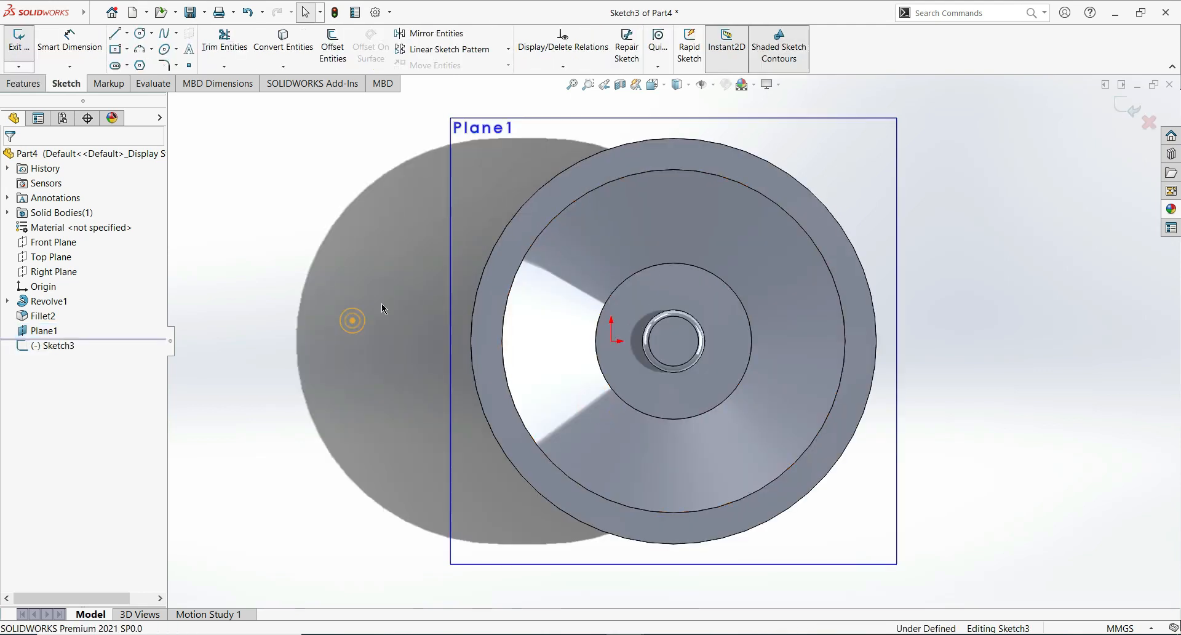
pyautogui.click(139, 32)
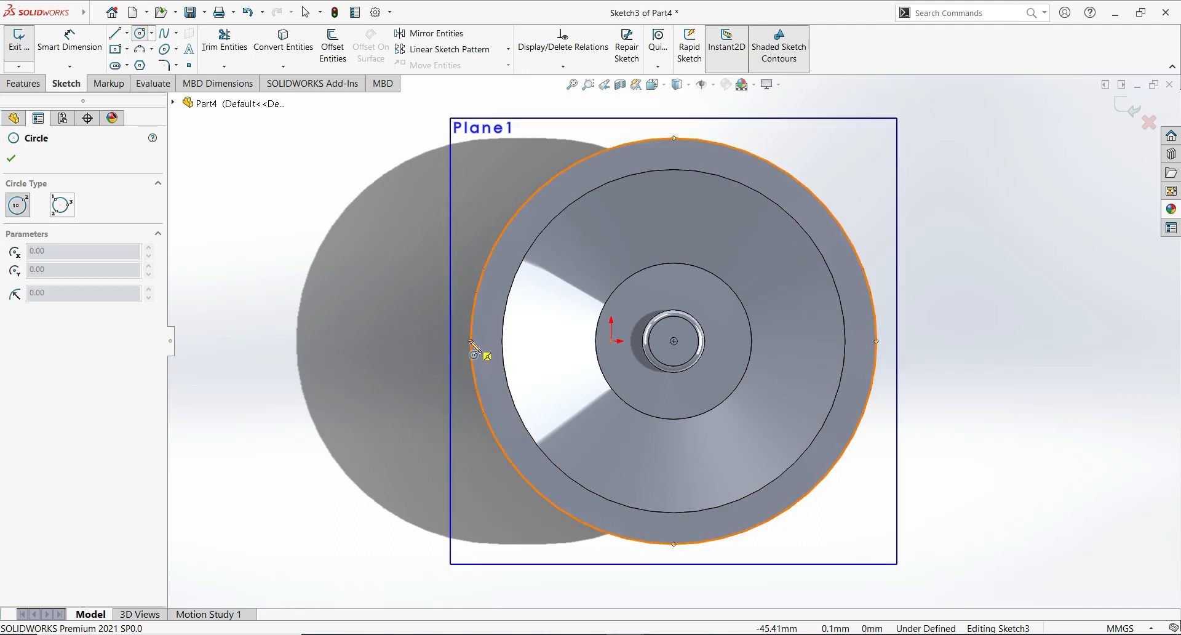
pyautogui.click(496, 341)
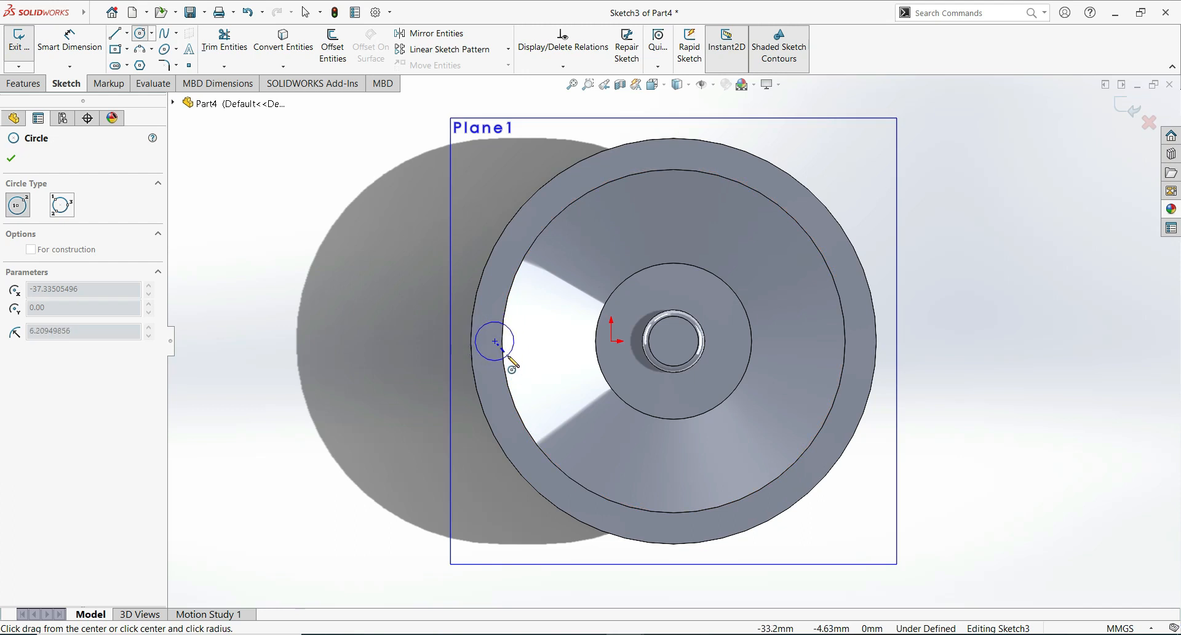
pyautogui.click(509, 362)
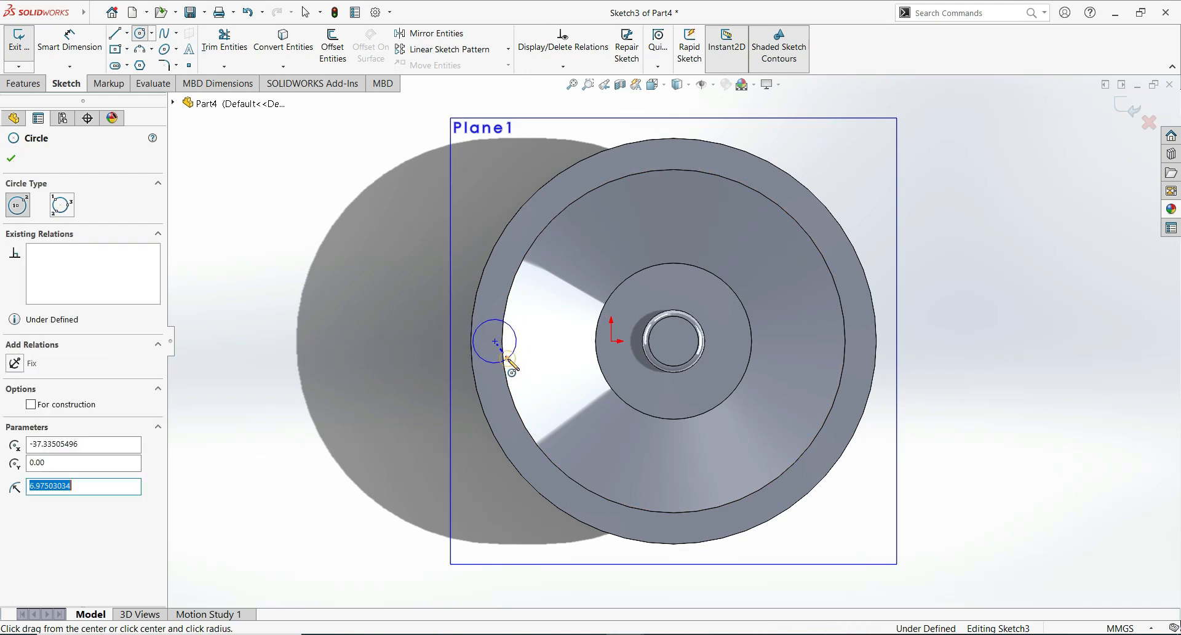
pyautogui.click(9, 162)
# - Dimension the rim circle's diameter as 12 mm
pyautogui.click(63, 42)
pyautogui.click(497, 361)
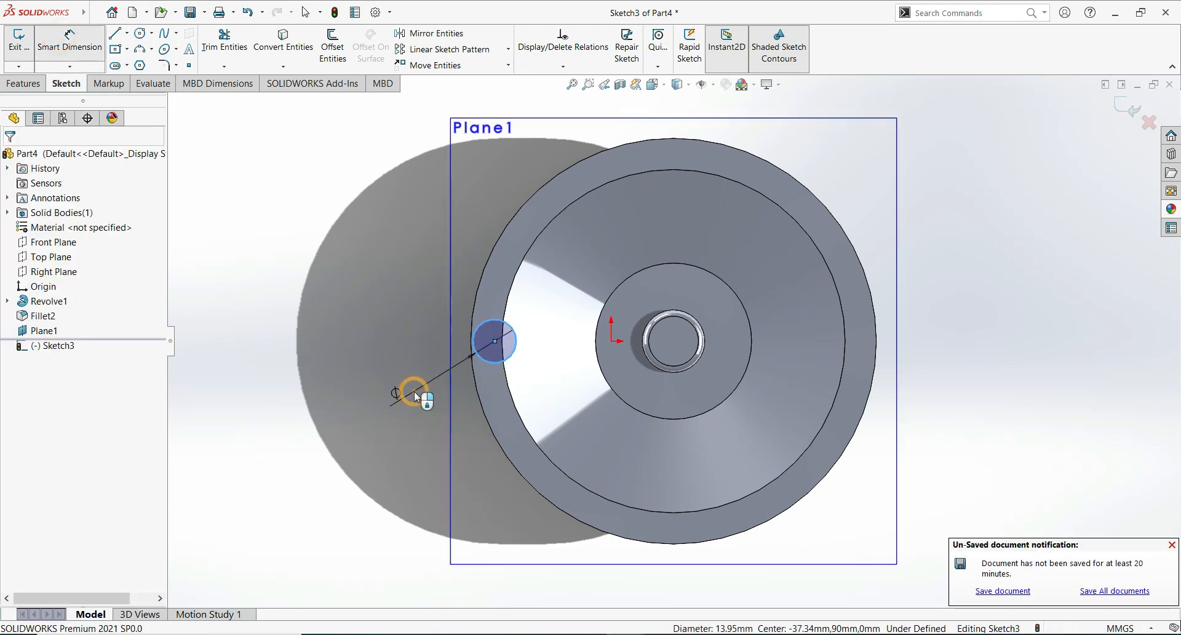
pyautogui.click(415, 391)
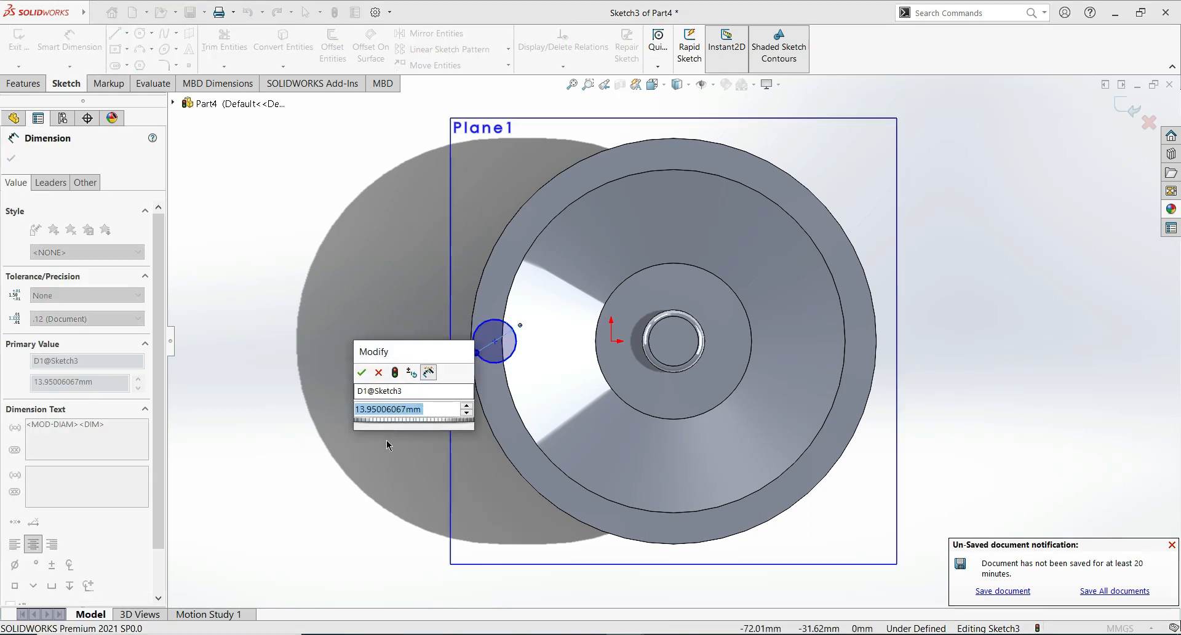
pyautogui.write('12')
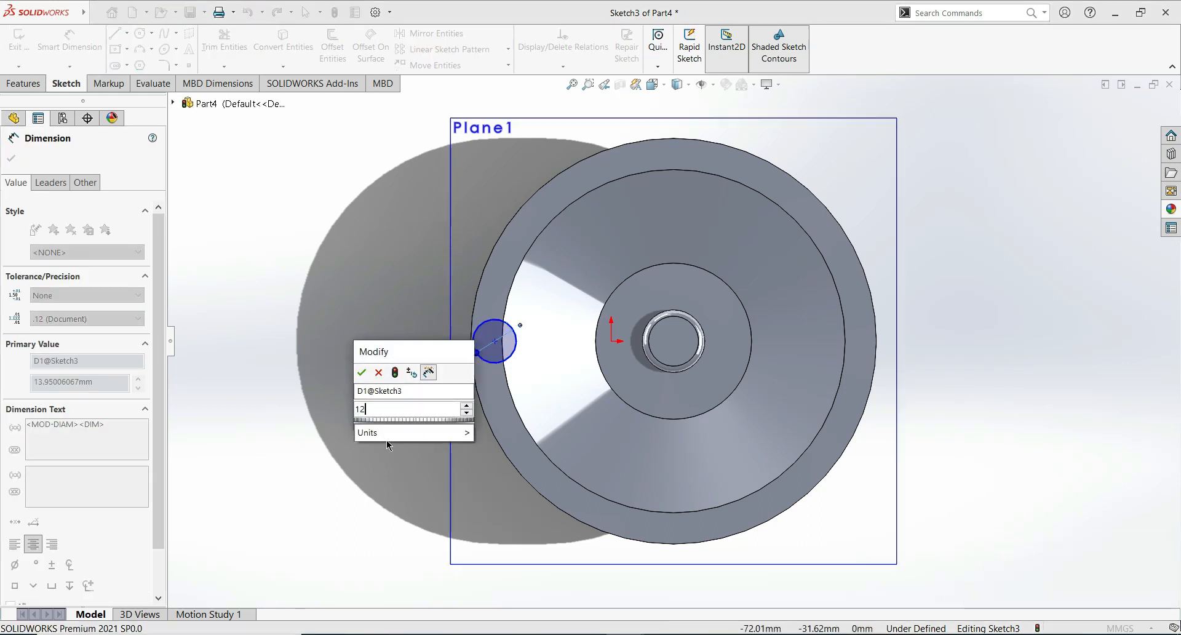
pyautogui.press('Return')
pyautogui.moveTo(348, 384); pyautogui.dragTo(400, 372, button='middle')
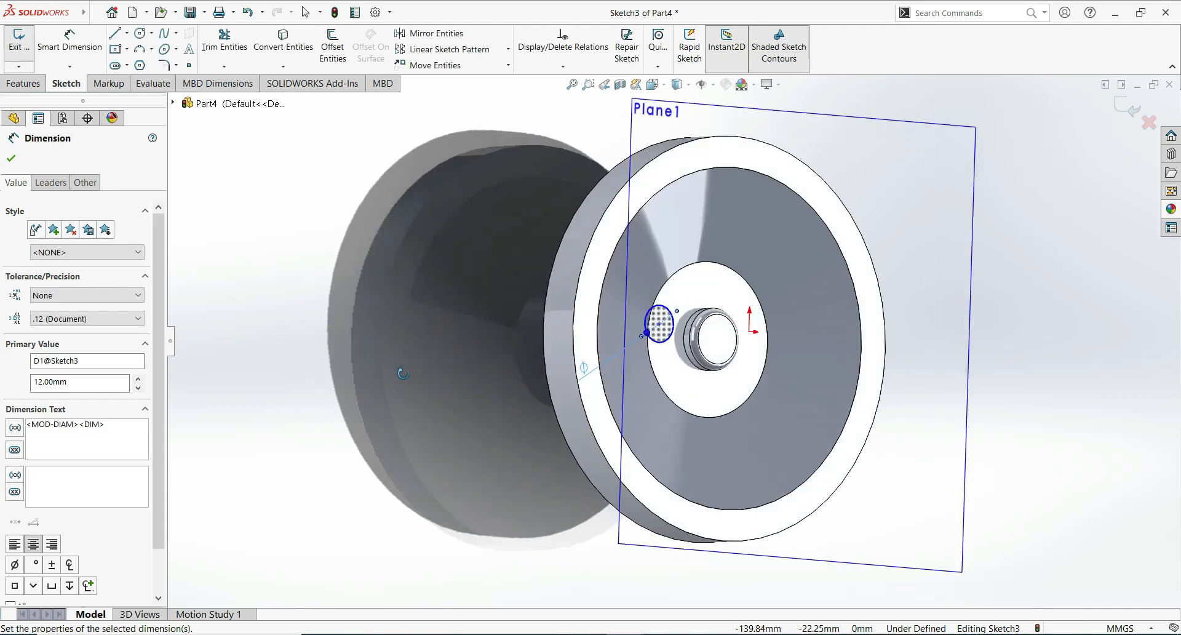
pyautogui.click(15, 162)
# - Extrude the 12 mm circle towards the wheel with the Up To Next end condition and a 3° inward draft
pyautogui.click(20, 88)
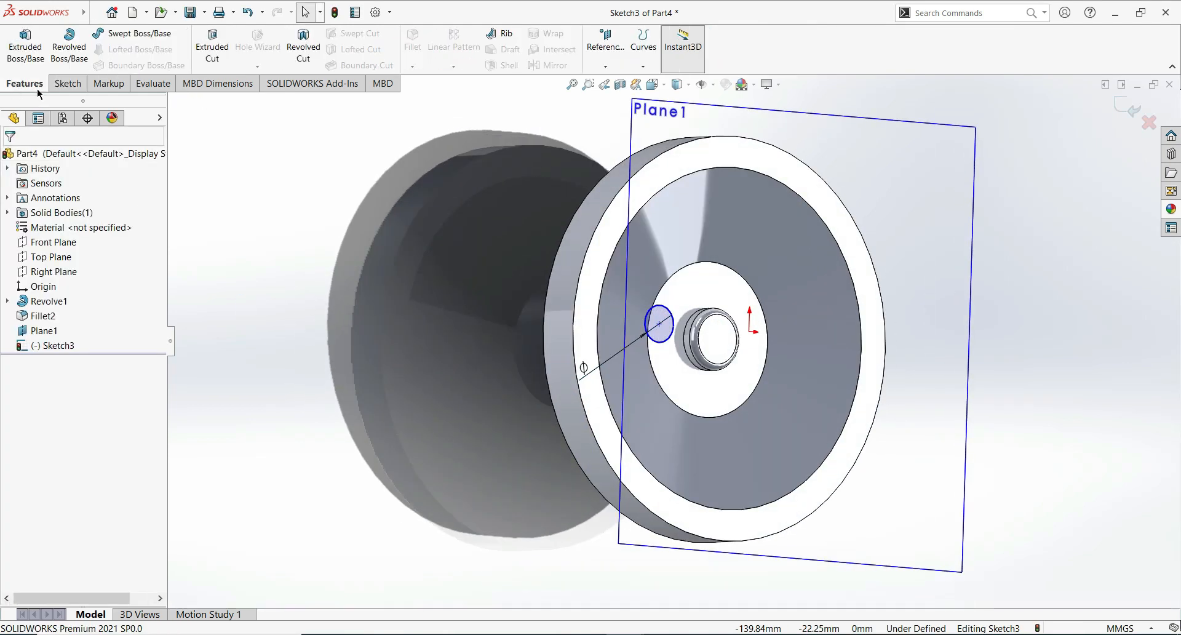
pyautogui.click(22, 49)
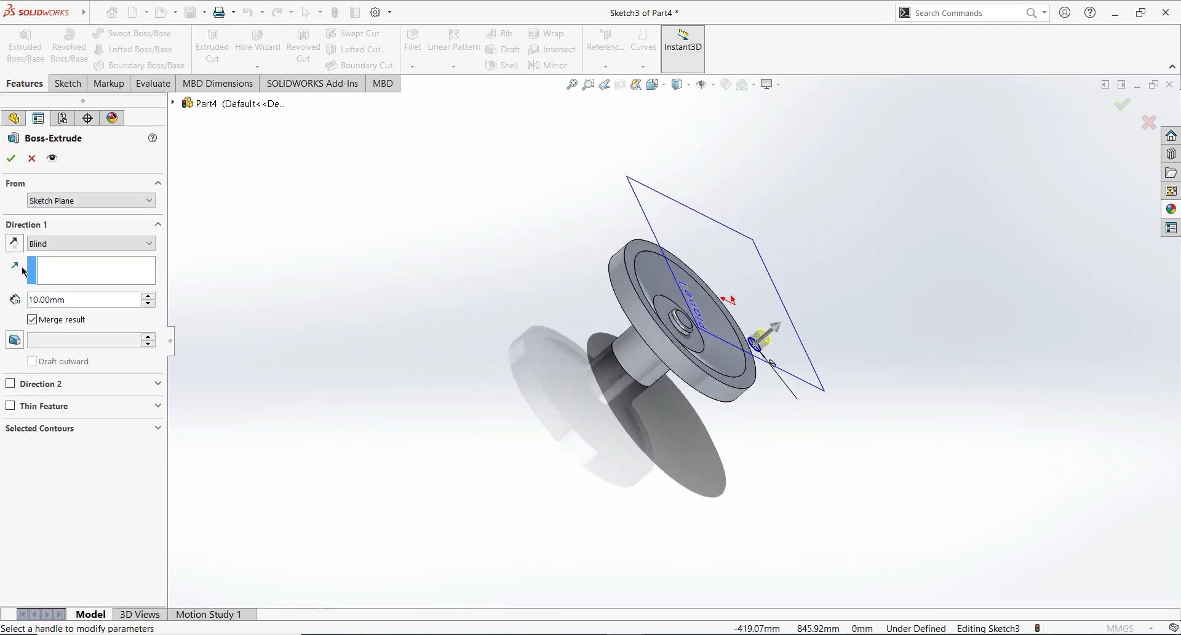
pyautogui.click(141, 243)
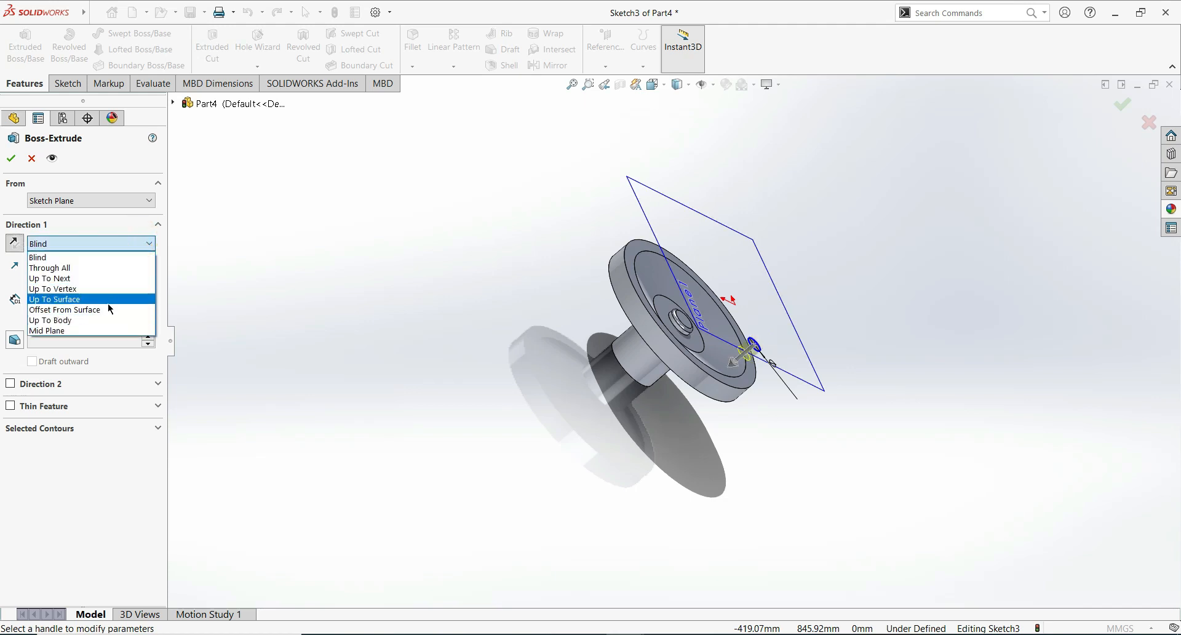
pyautogui.click(87, 278)
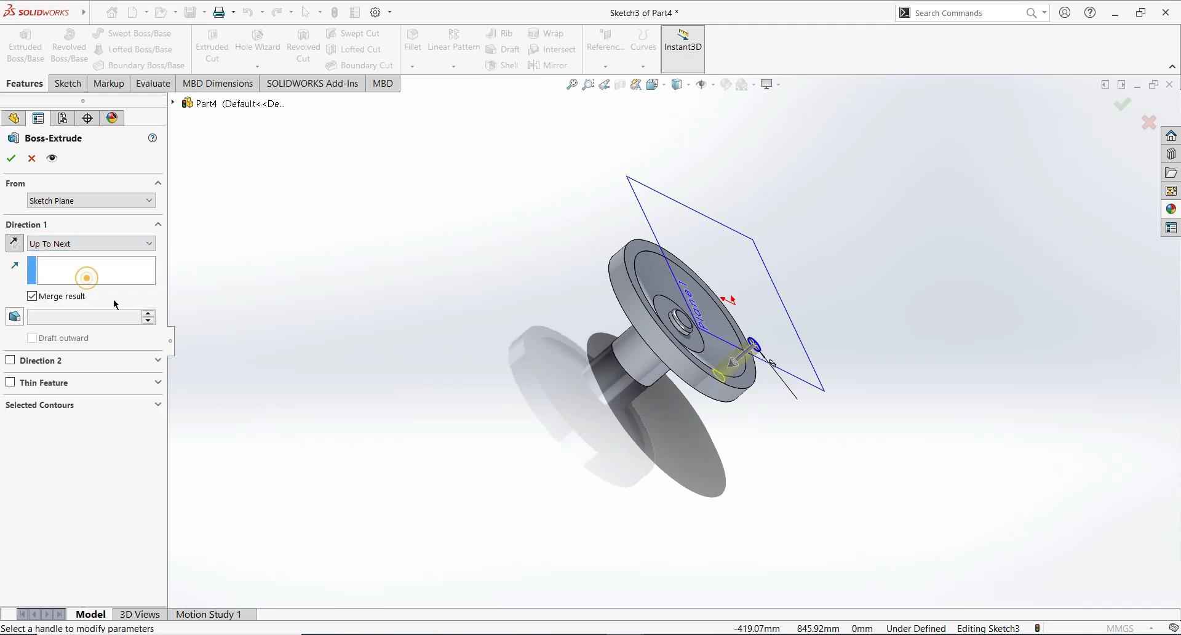
pyautogui.moveTo(694, 364)
pyautogui.mouseDown(button='middle')
pyautogui.moveTo(757, 500)
pyautogui.moveTo(582, 535)
pyautogui.moveTo(495, 460)
pyautogui.moveTo(554, 418)
pyautogui.moveTo(616, 307)
pyautogui.mouseUp(button='middle')
pyautogui.scroll(1, 617, 307)
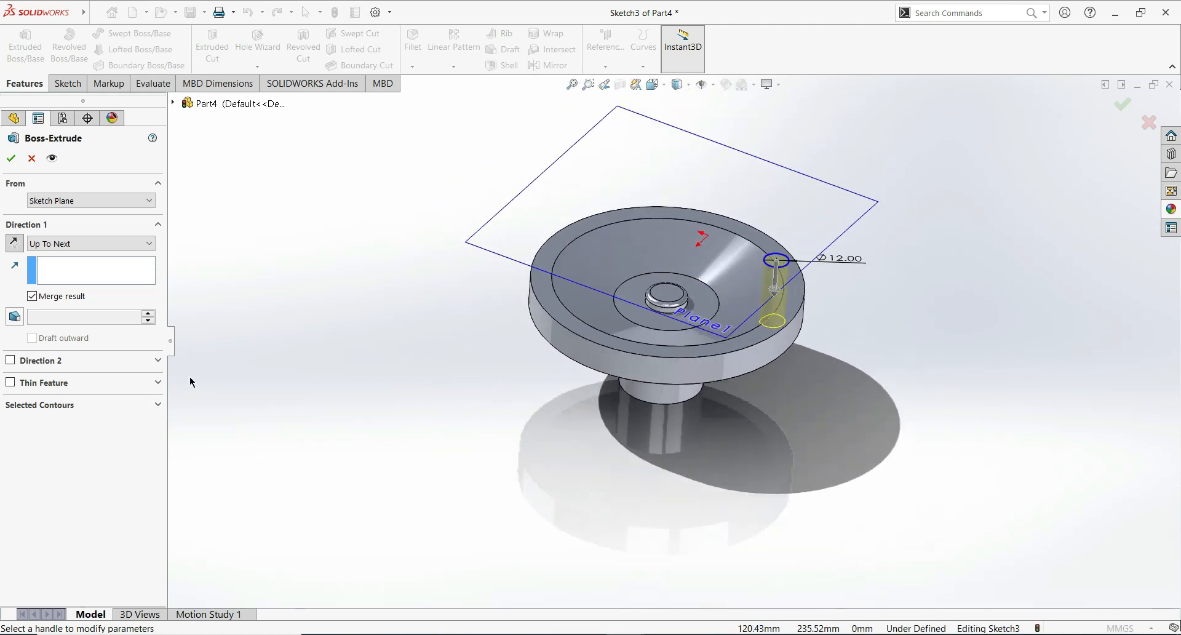
pyautogui.click(21, 316)
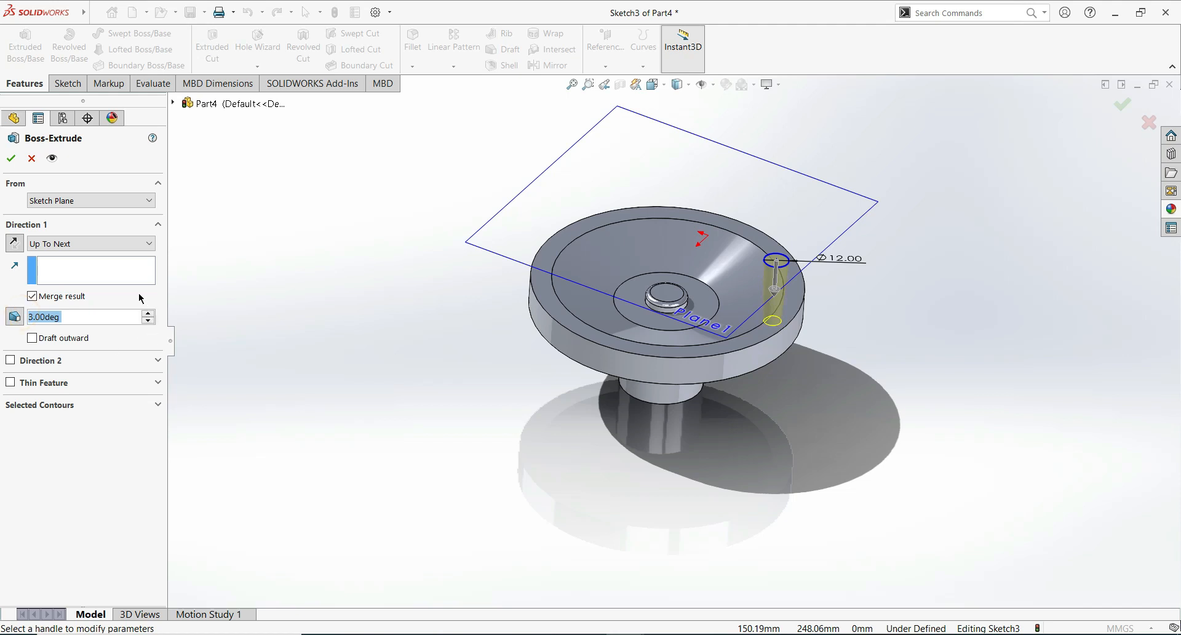
pyautogui.click(12, 160)
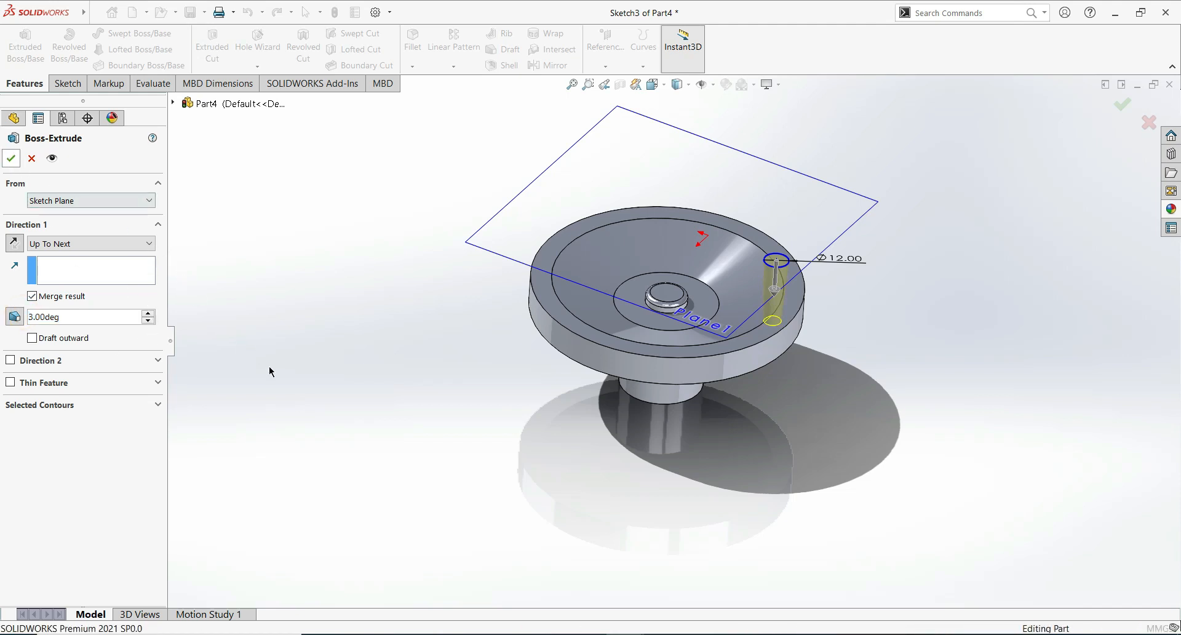
# - Sketch a circle of about 12.5 mm radius on the hub's flat end face, centred on the hub
pyautogui.moveTo(868, 335); pyautogui.dragTo(707, 405, button='middle')
pyautogui.scroll(-5, 618, 397)
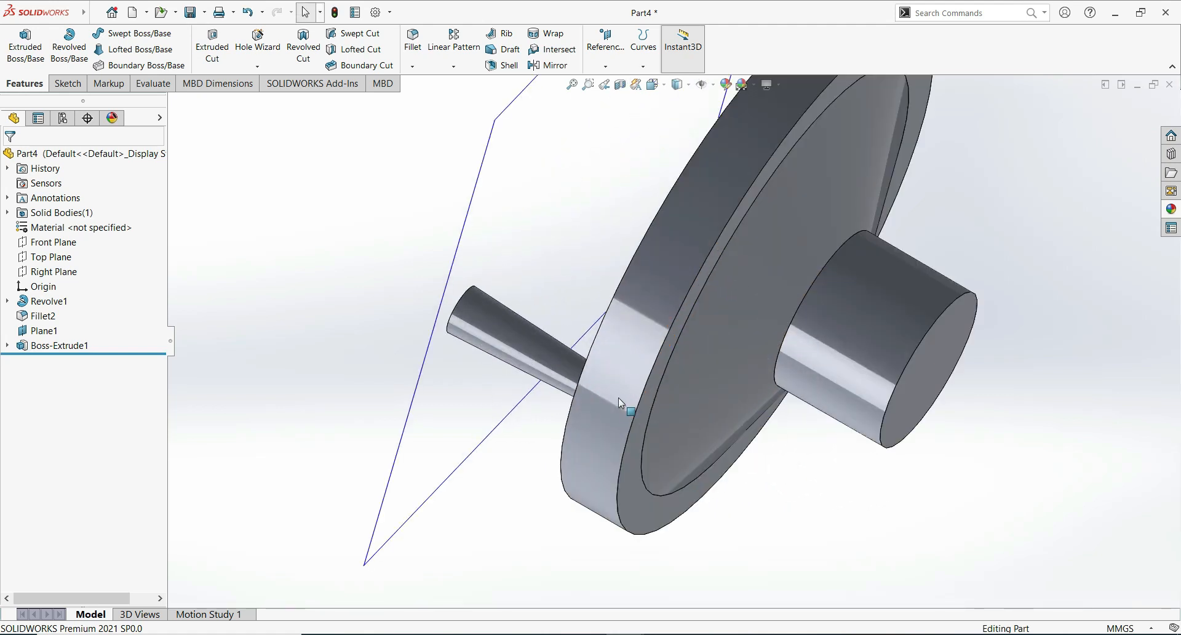
pyautogui.scroll(-3, 619, 397)
pyautogui.moveTo(614, 400); pyautogui.dragTo(626, 297, button='middle')
pyautogui.scroll(6, 720, 440)
pyautogui.click(626, 295)
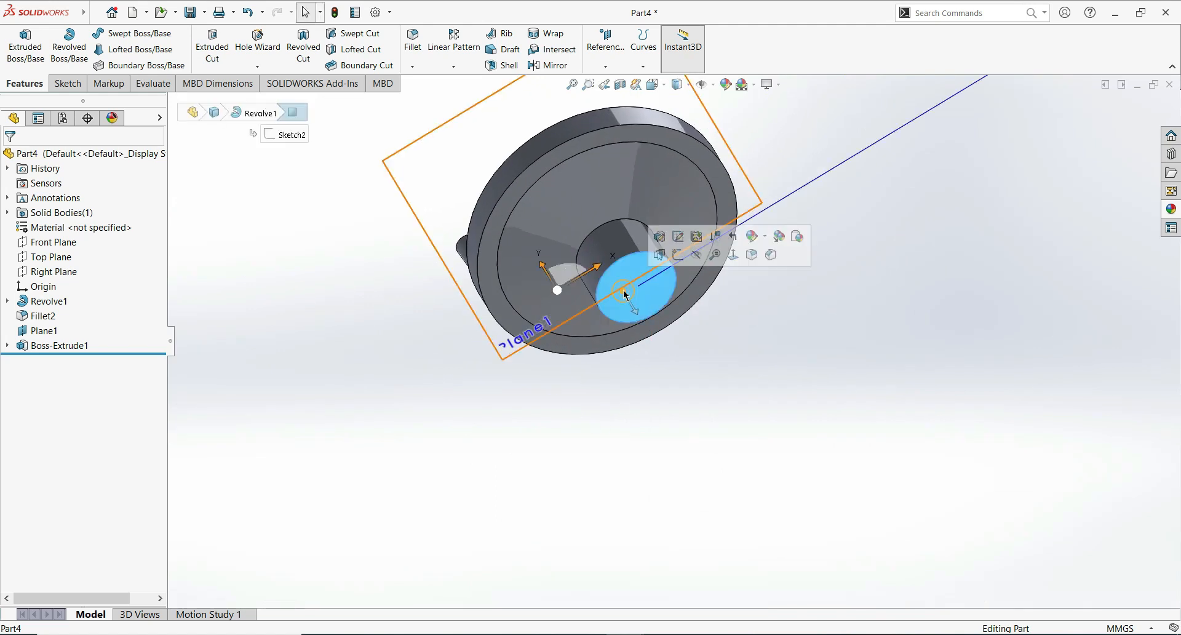
pyautogui.click(680, 257)
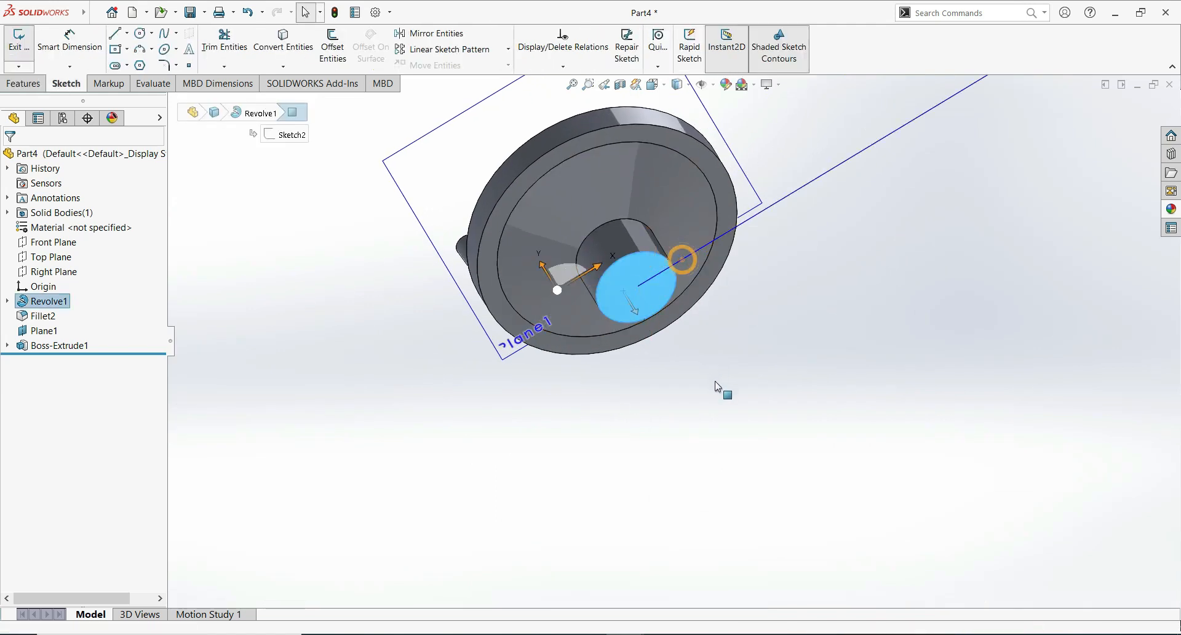
pyautogui.click(415, 405)
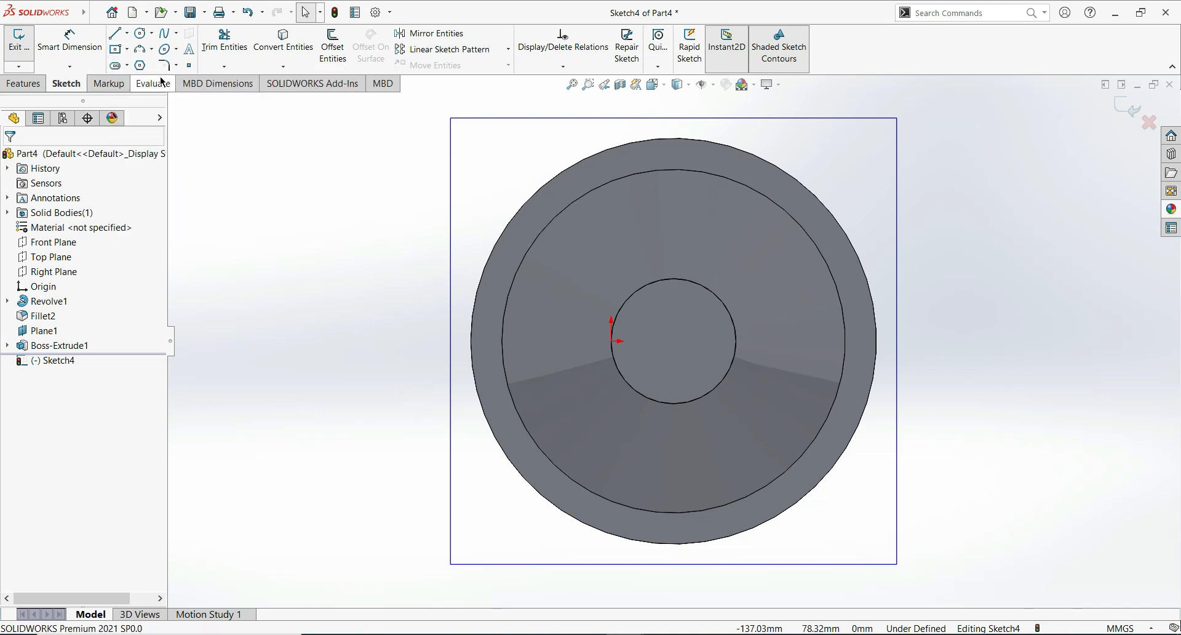
pyautogui.click(139, 34)
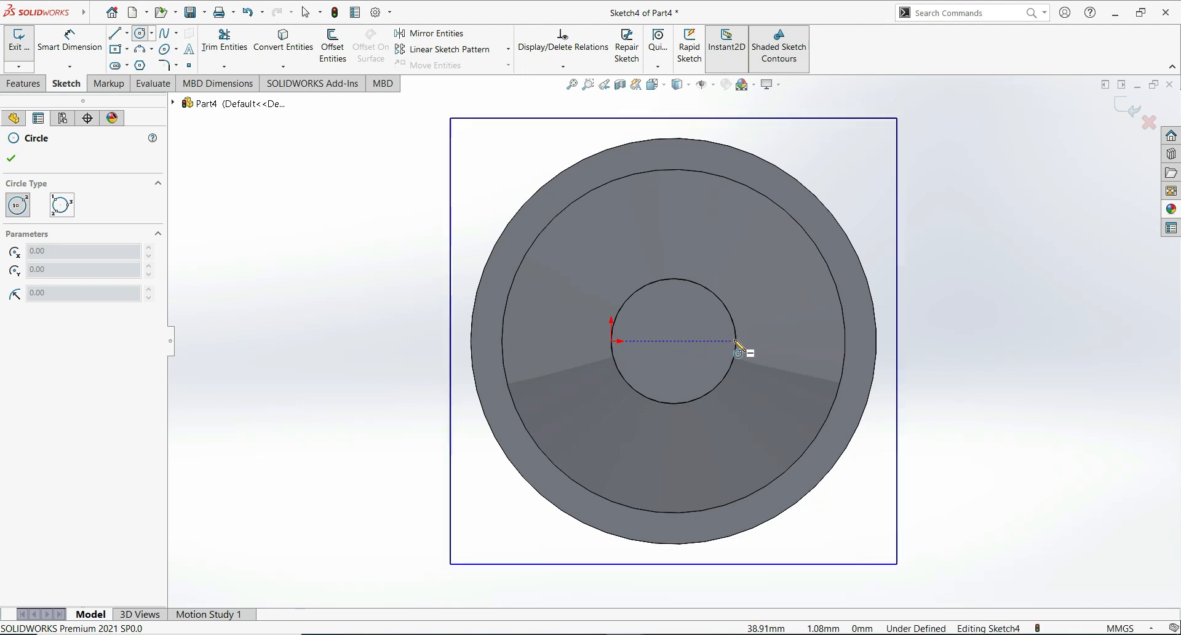
pyautogui.click(674, 341)
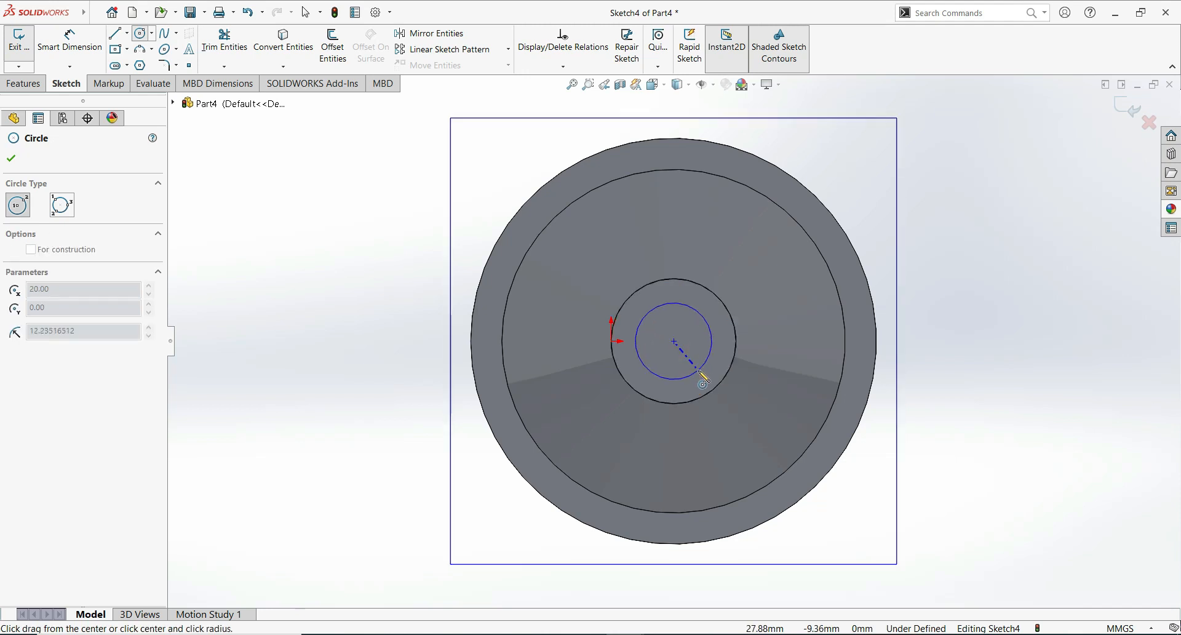
pyautogui.click(702, 369)
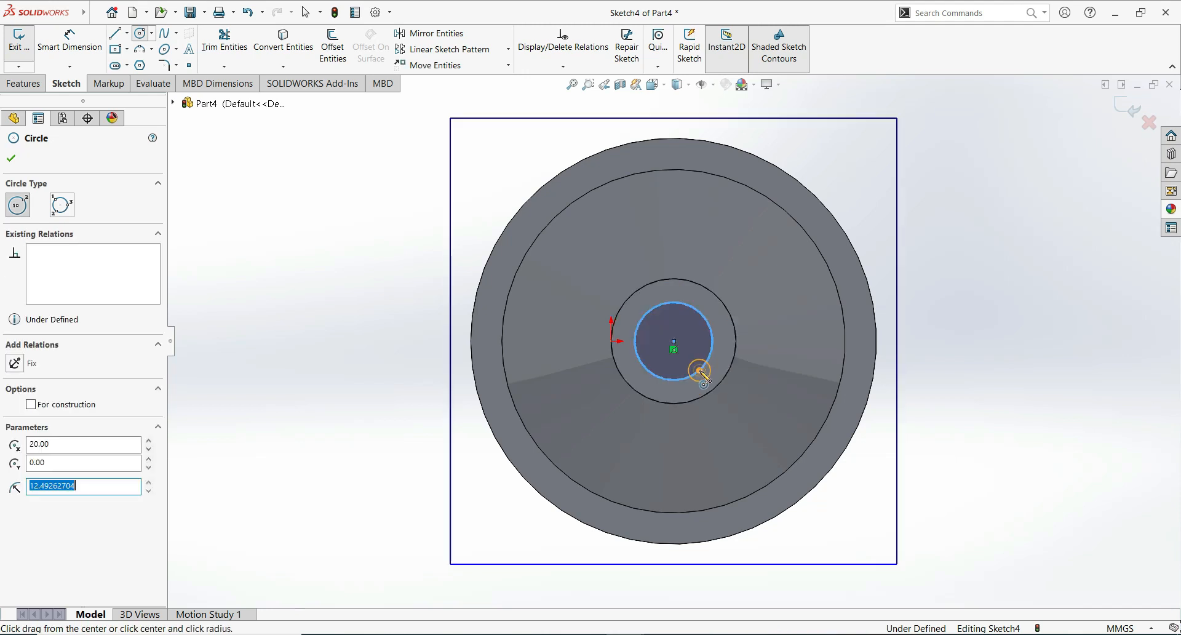
pyautogui.click(12, 159)
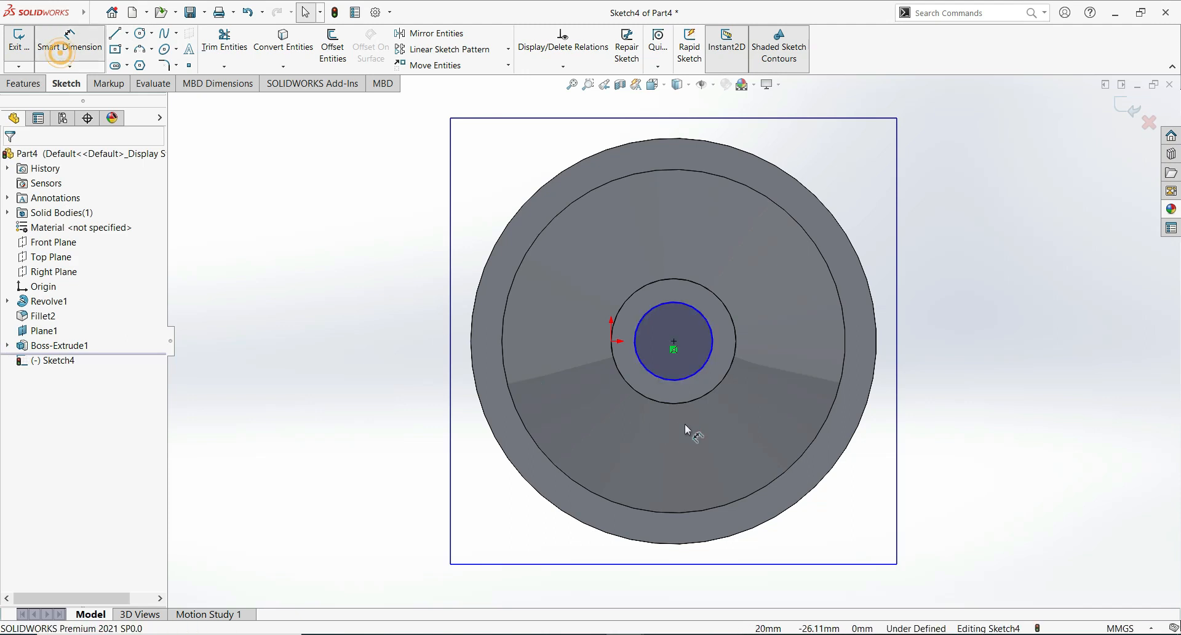
# - Dimension the hub circle's diameter as 25 mm
pyautogui.click(652, 374)
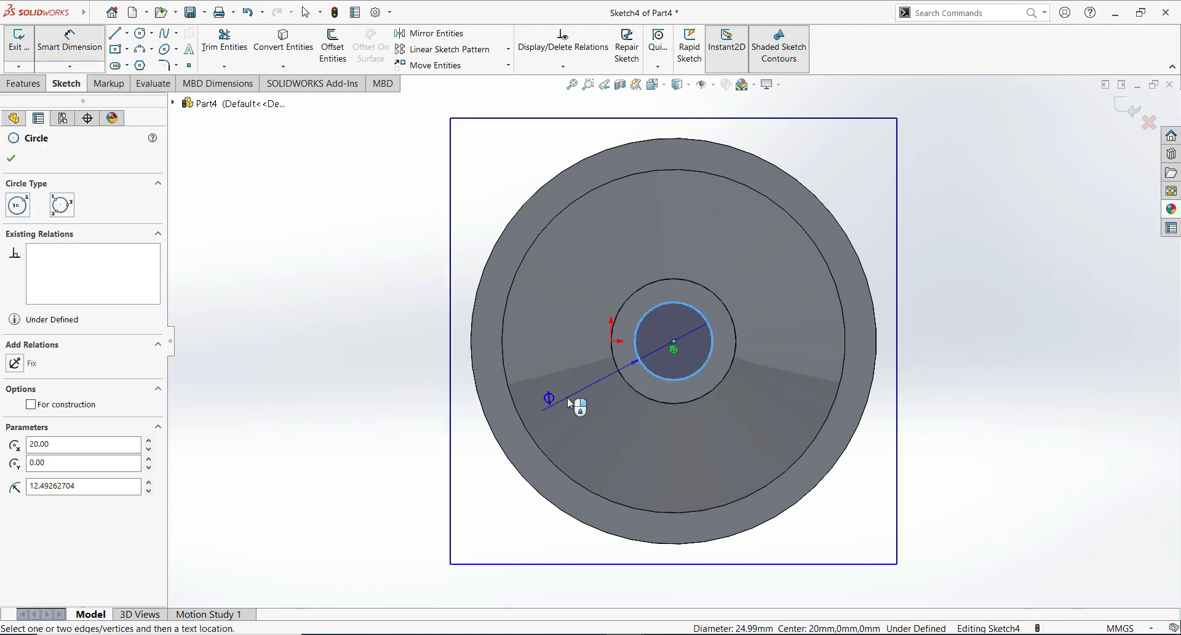
pyautogui.click(568, 397)
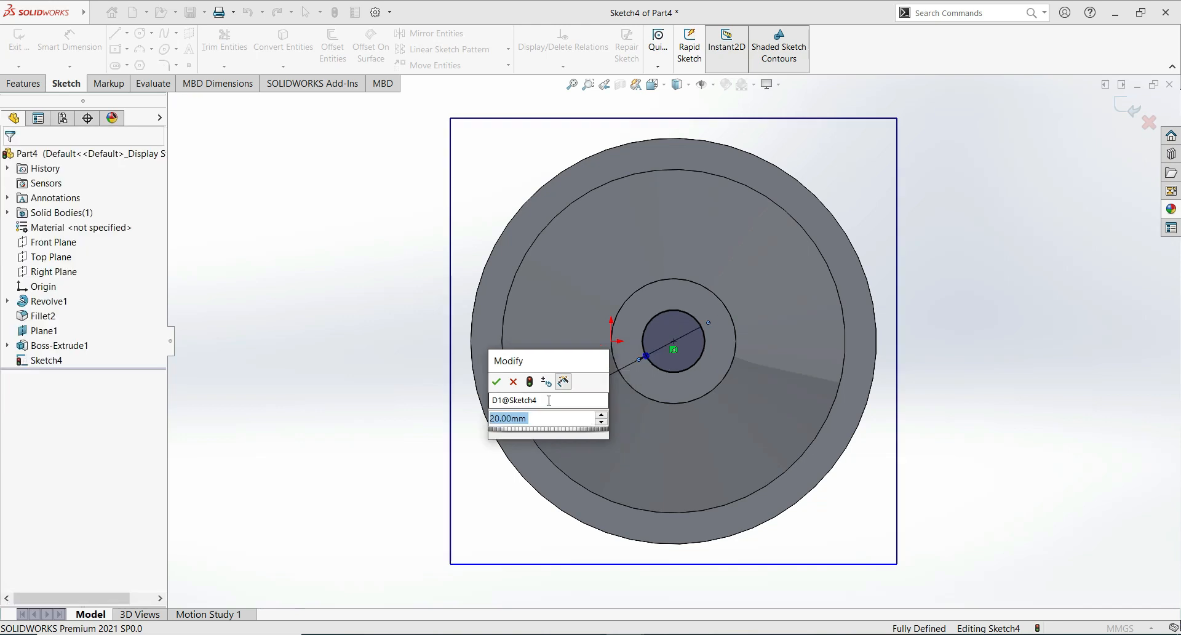
pyautogui.write('25')
pyautogui.press('Return')
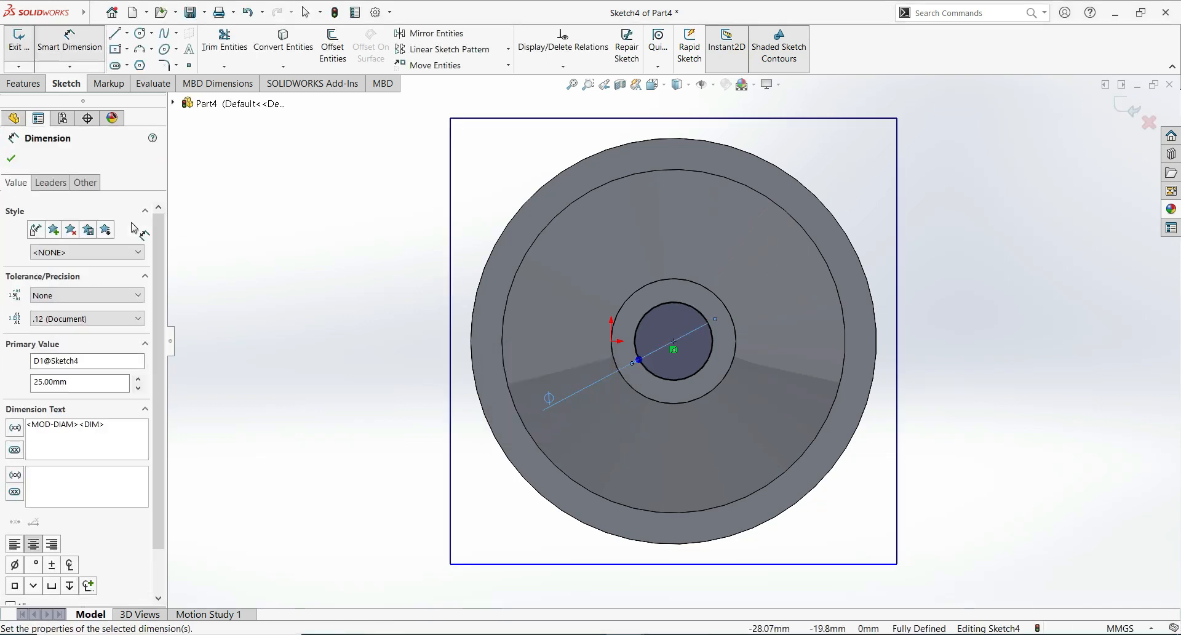
pyautogui.click(11, 158)
# - Cut the 25 mm circle into the hub with a blind Extruded Cut 20 mm deep
pyautogui.click(28, 86)
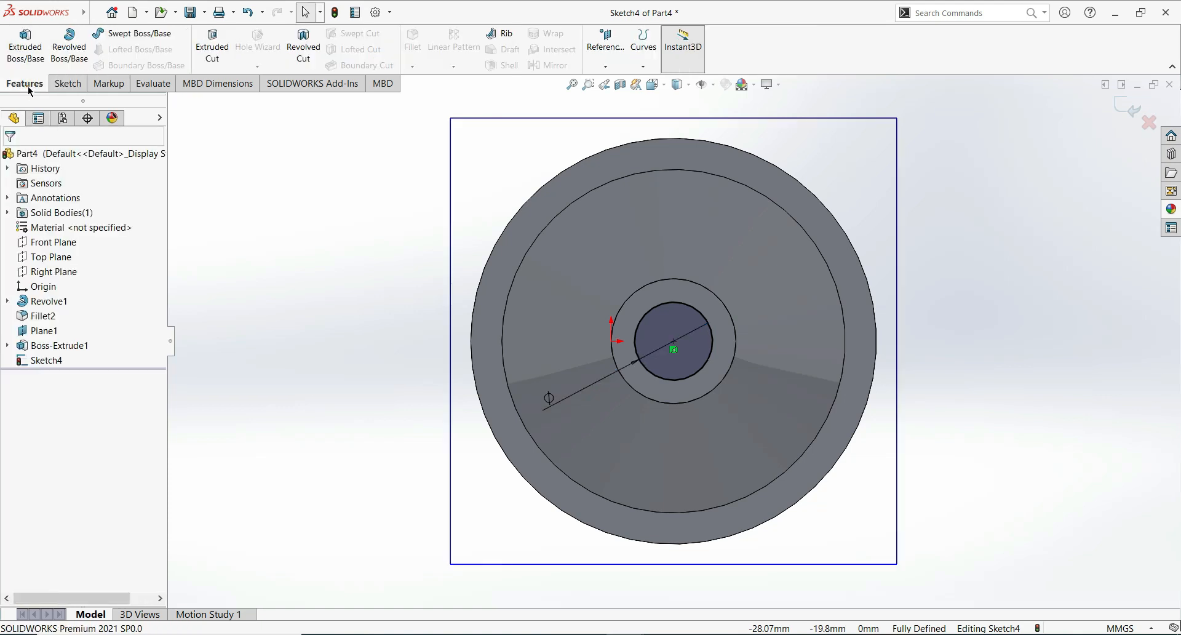
pyautogui.click(208, 58)
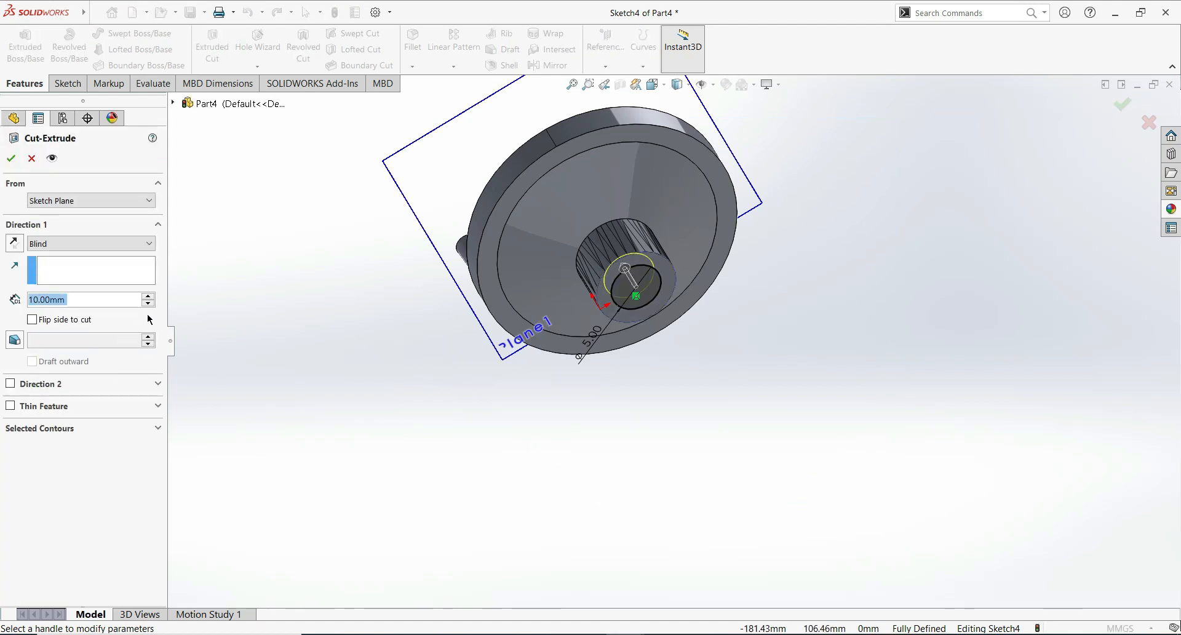
pyautogui.write('15')
pyautogui.press('Return')
pyautogui.write('20')
pyautogui.press('Return')
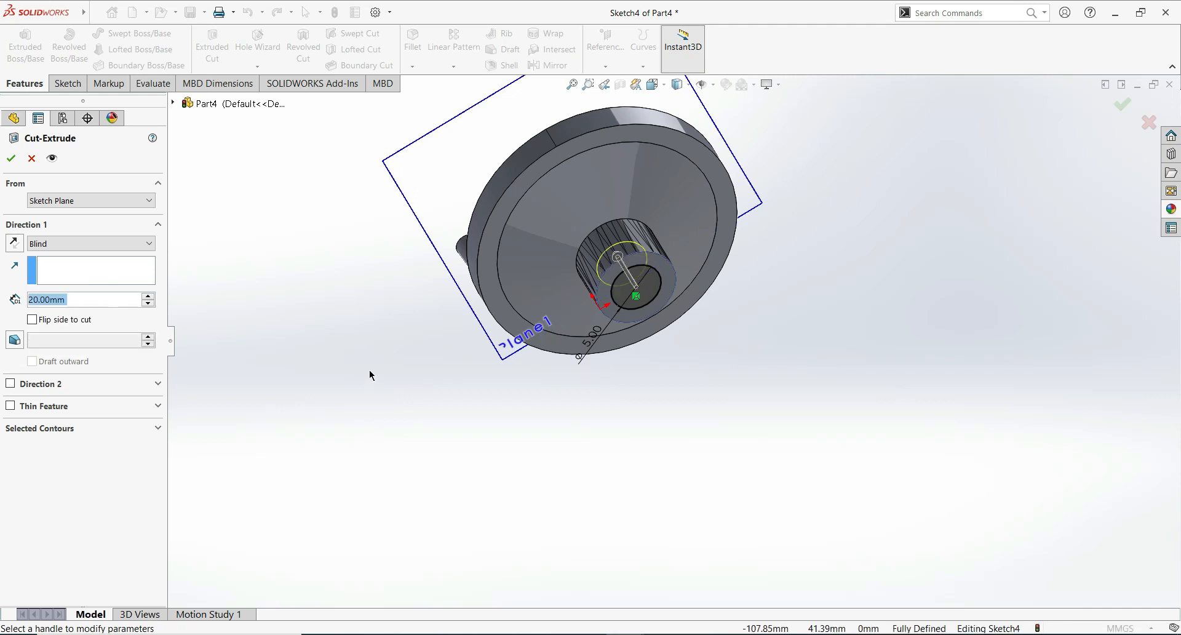
pyautogui.moveTo(400, 429); pyautogui.dragTo(367, 448, button='middle')
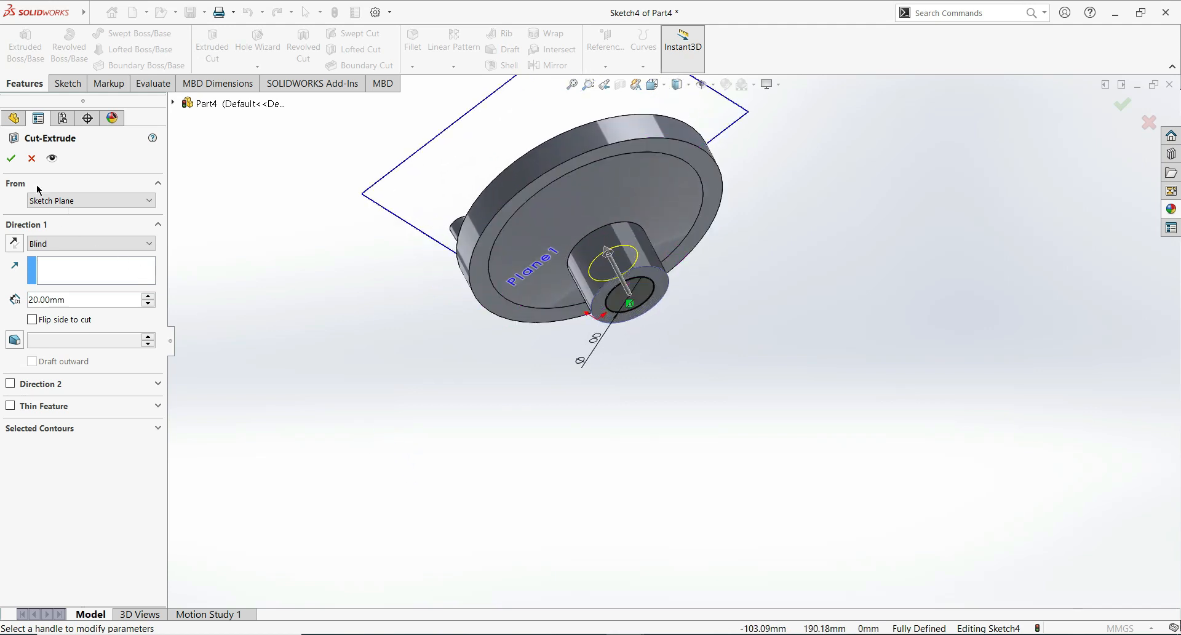
pyautogui.click(11, 158)
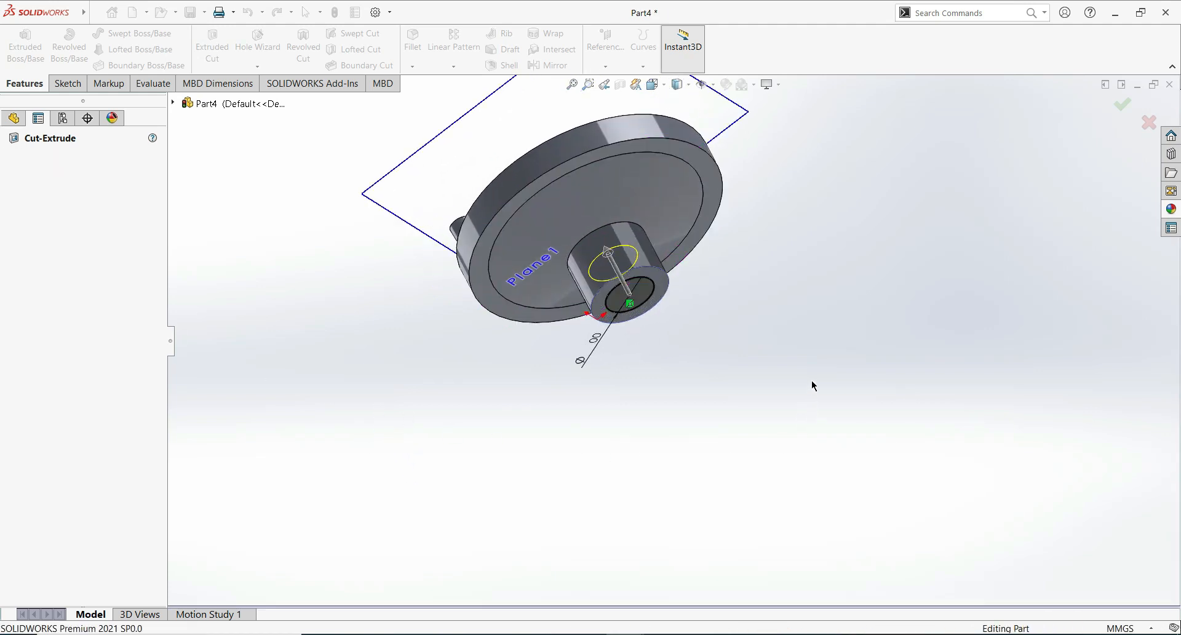
# - Sketch a center rectangle about 6.7 by 8.6 mm on the hub's end face, centred on the top point of the bore's edge
pyautogui.moveTo(811, 381); pyautogui.dragTo(771, 312, button='middle')
pyautogui.click(774, 372)
pyautogui.moveTo(775, 372); pyautogui.dragTo(619, 381, button='middle')
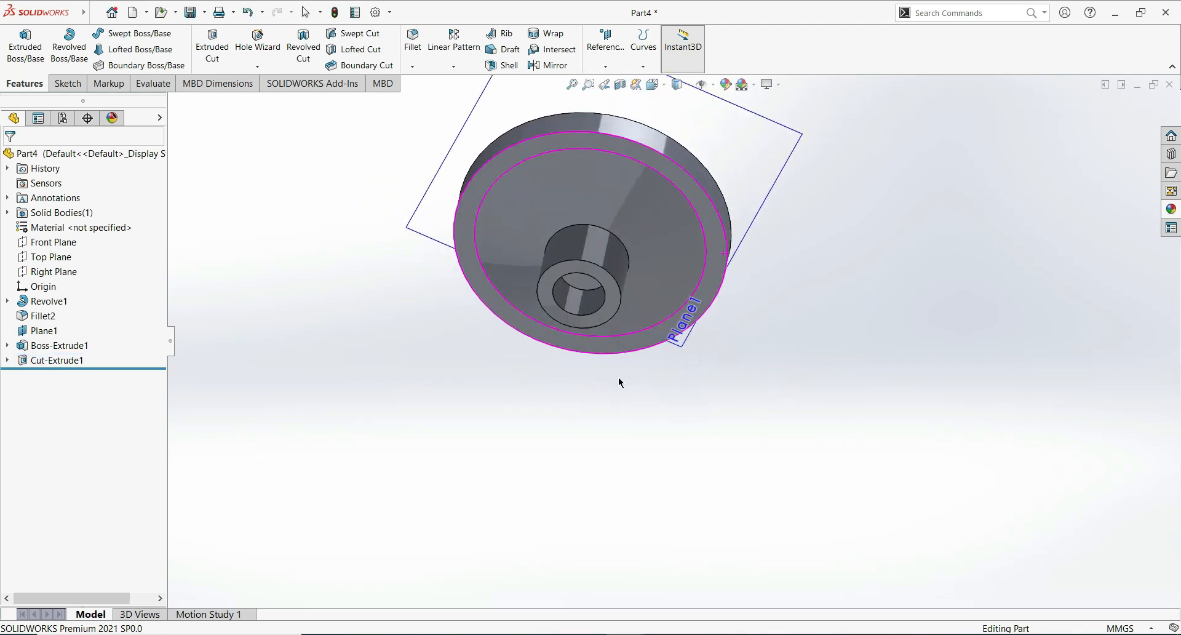
pyautogui.click(559, 308)
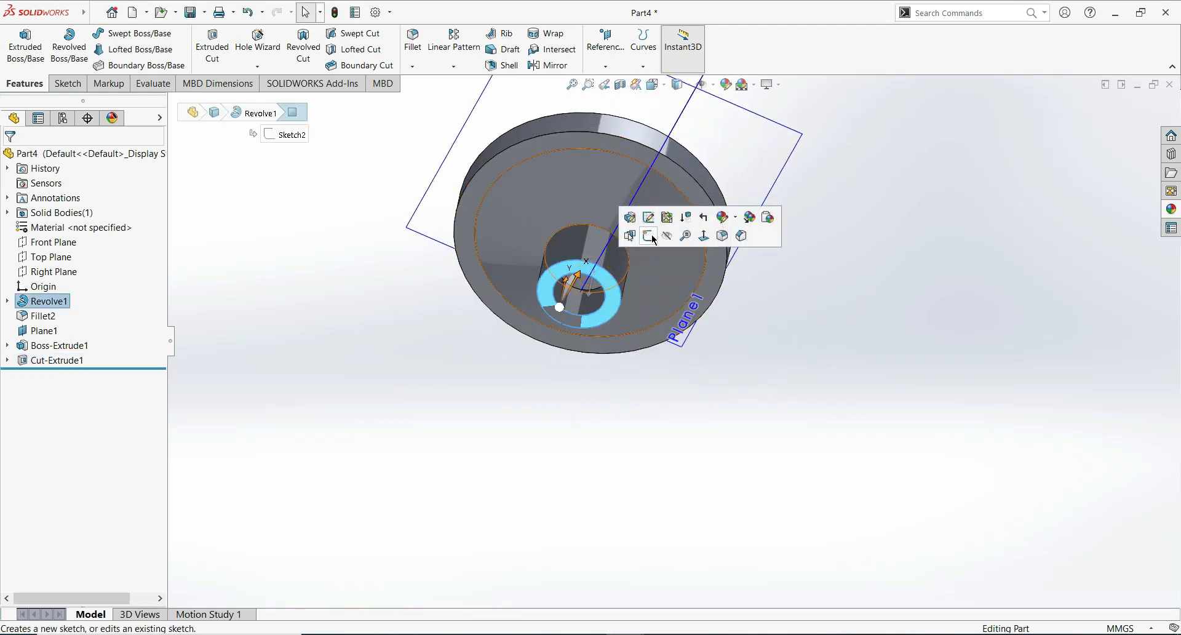
pyautogui.click(653, 239)
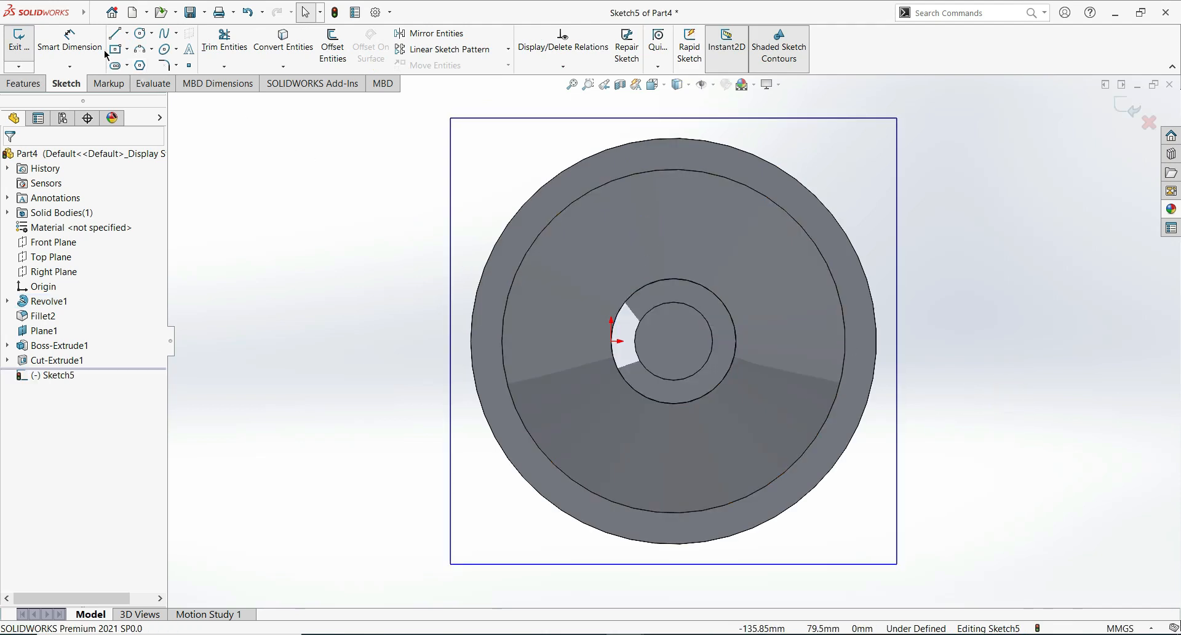
pyautogui.click(128, 51)
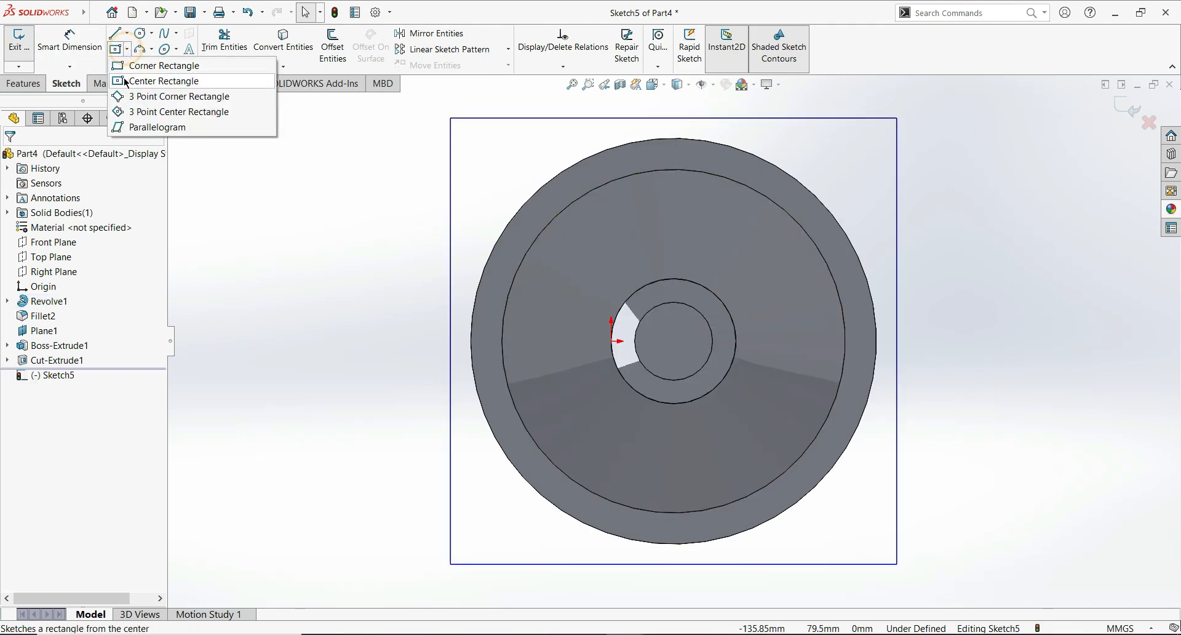
pyautogui.click(151, 80)
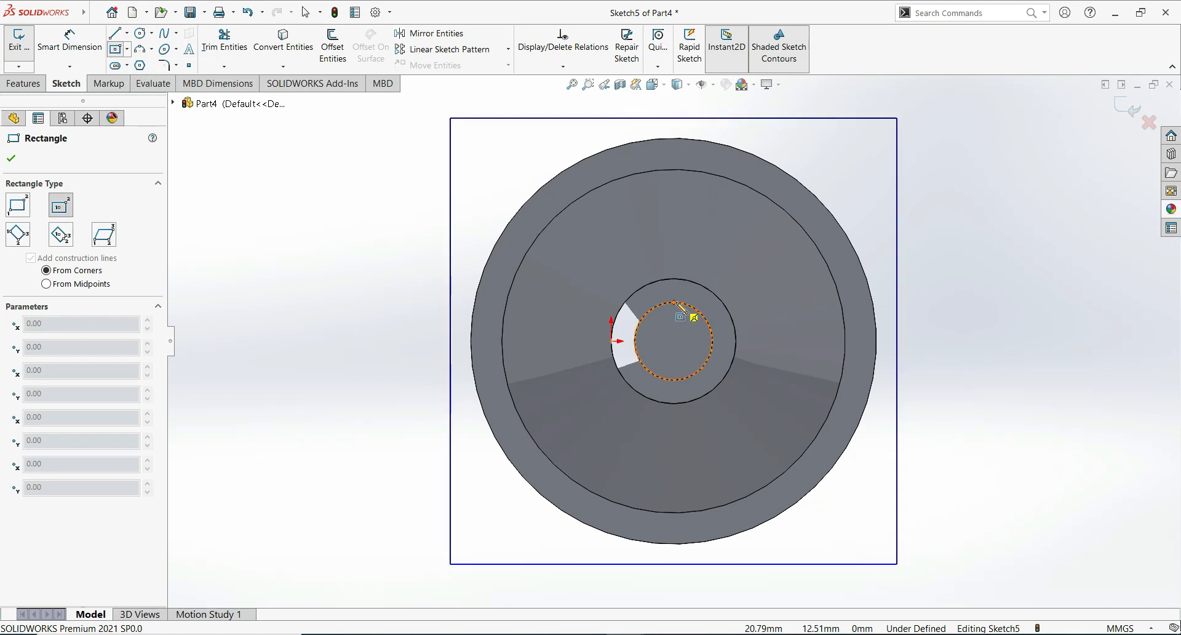
pyautogui.click(674, 302)
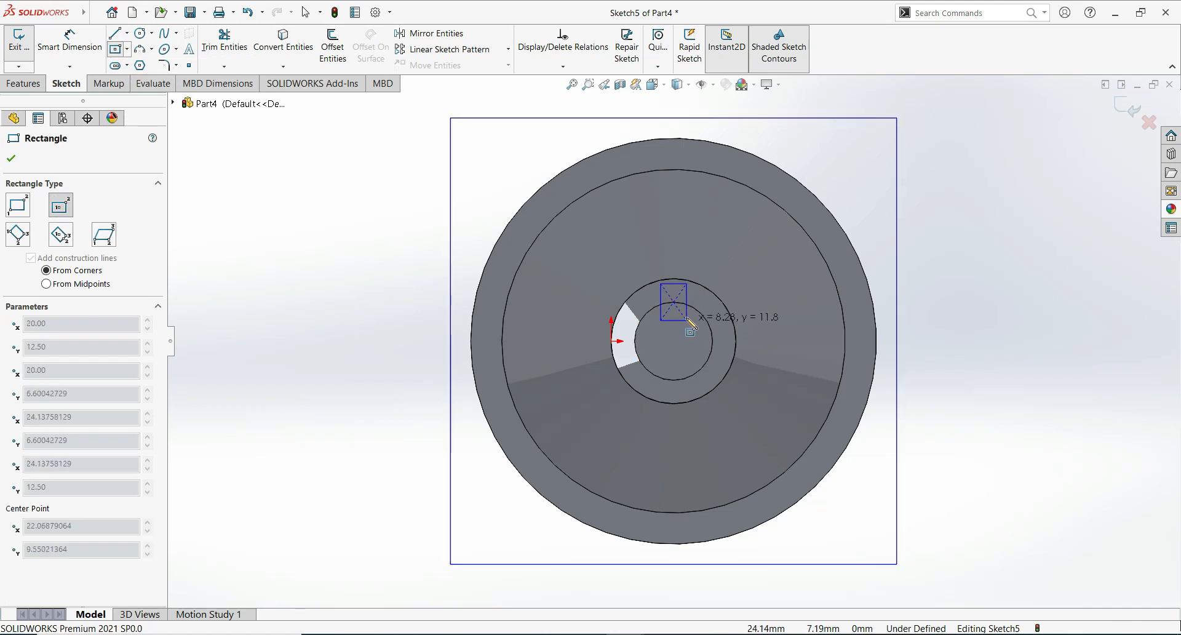
pyautogui.click(685, 315)
pyautogui.scroll(-2, 685, 313)
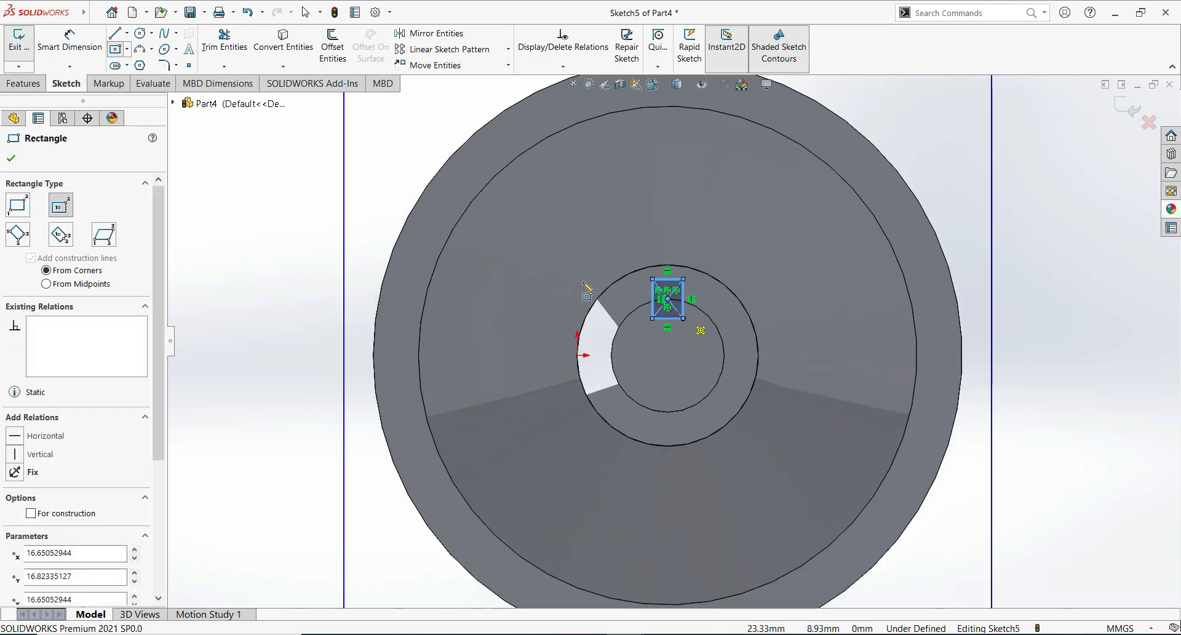
pyautogui.click(10, 160)
# - Dimension the keyway rectangle at the bore's top as 8 mm high and 8 mm wide
pyautogui.click(69, 42)
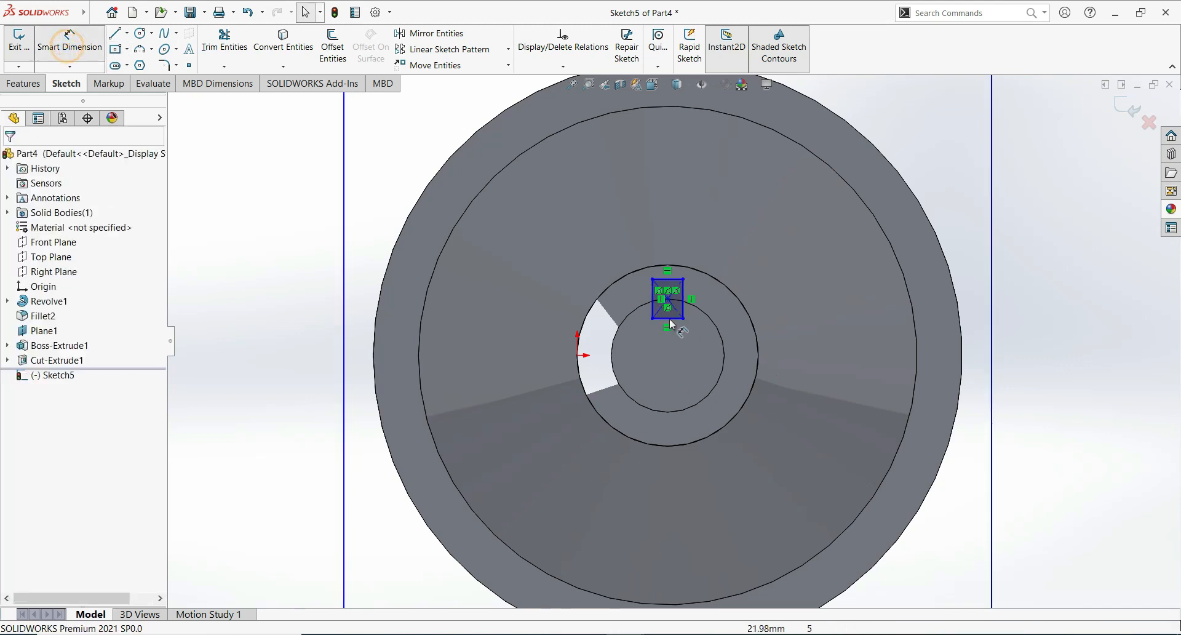
pyautogui.click(652, 308)
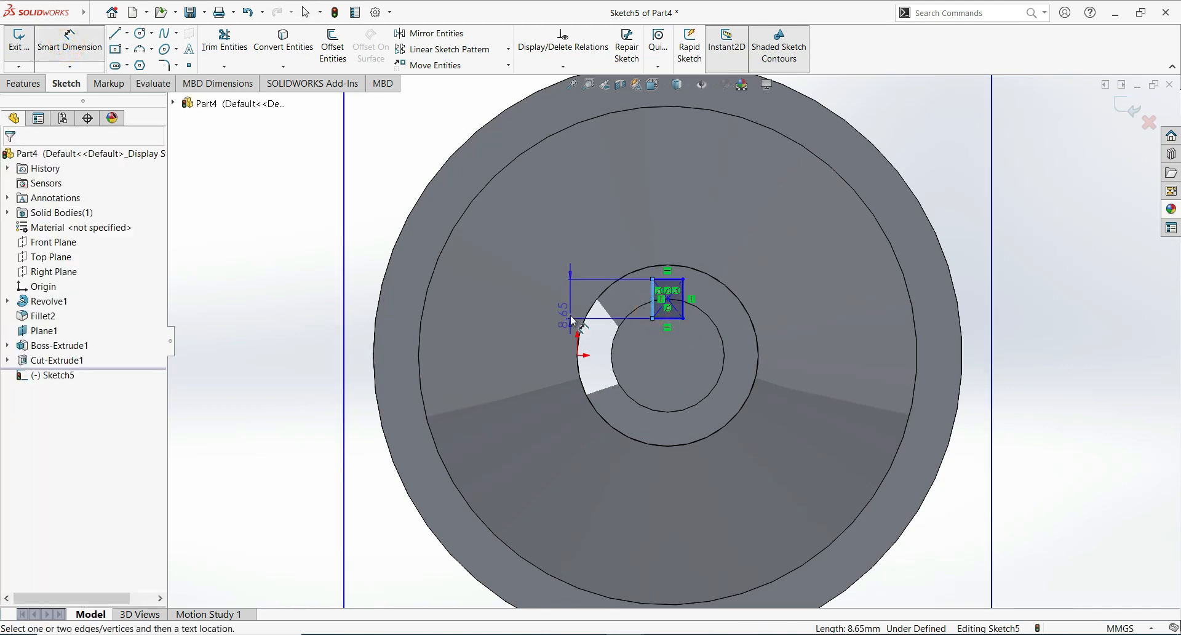
pyautogui.click(571, 315)
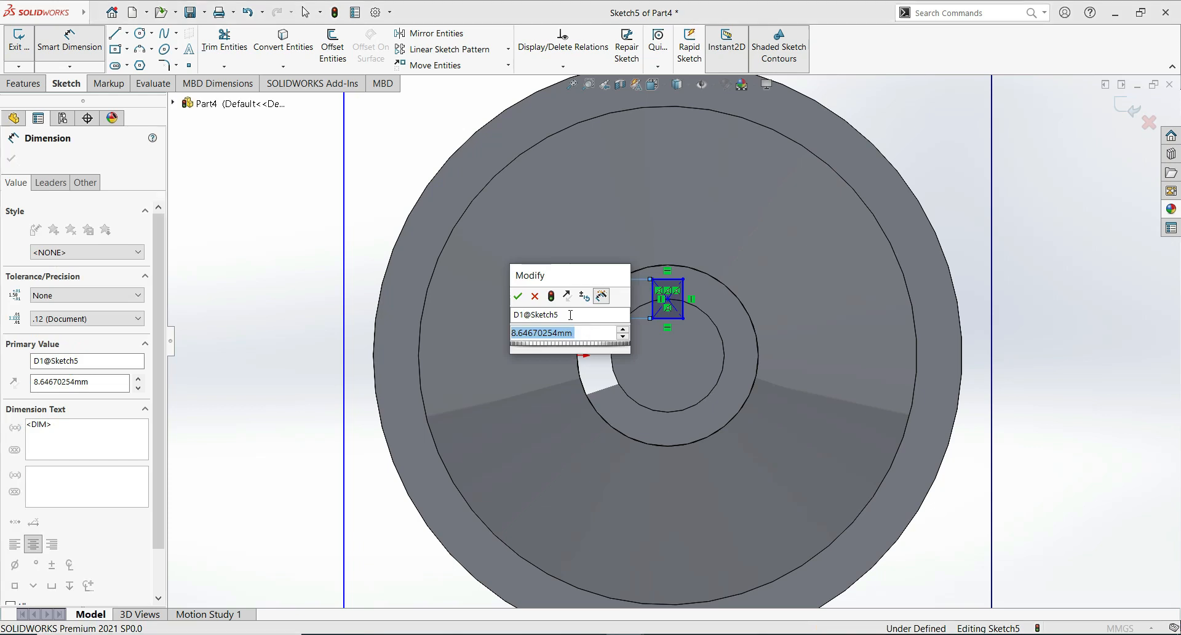
pyautogui.write('8')
pyautogui.press('Return')
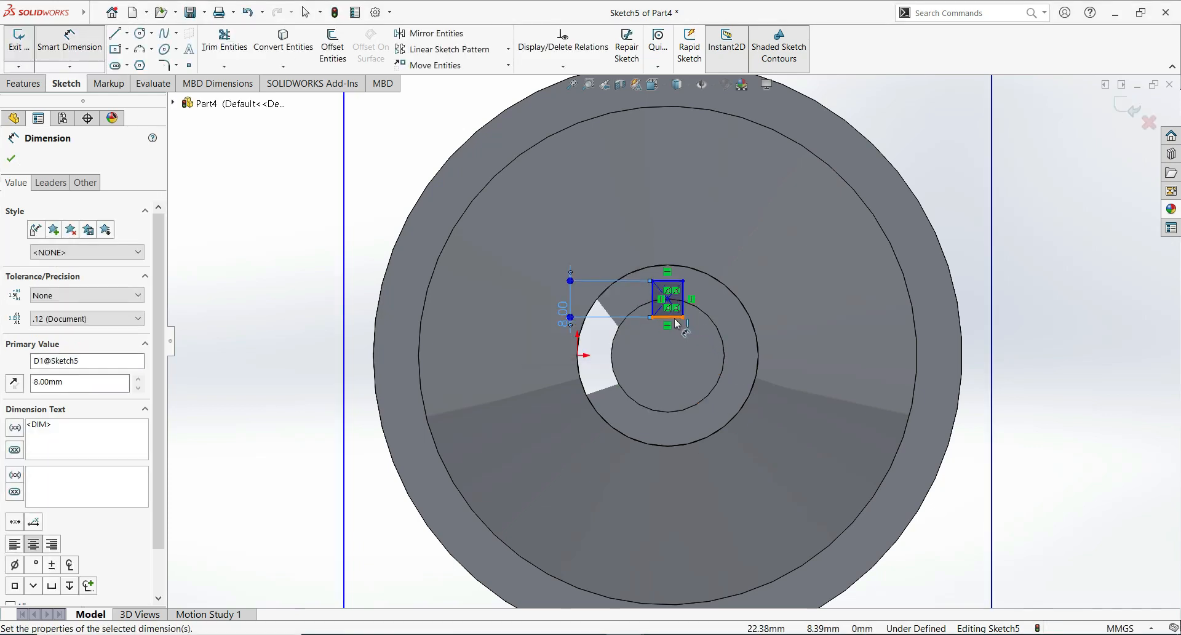
pyautogui.click(677, 339)
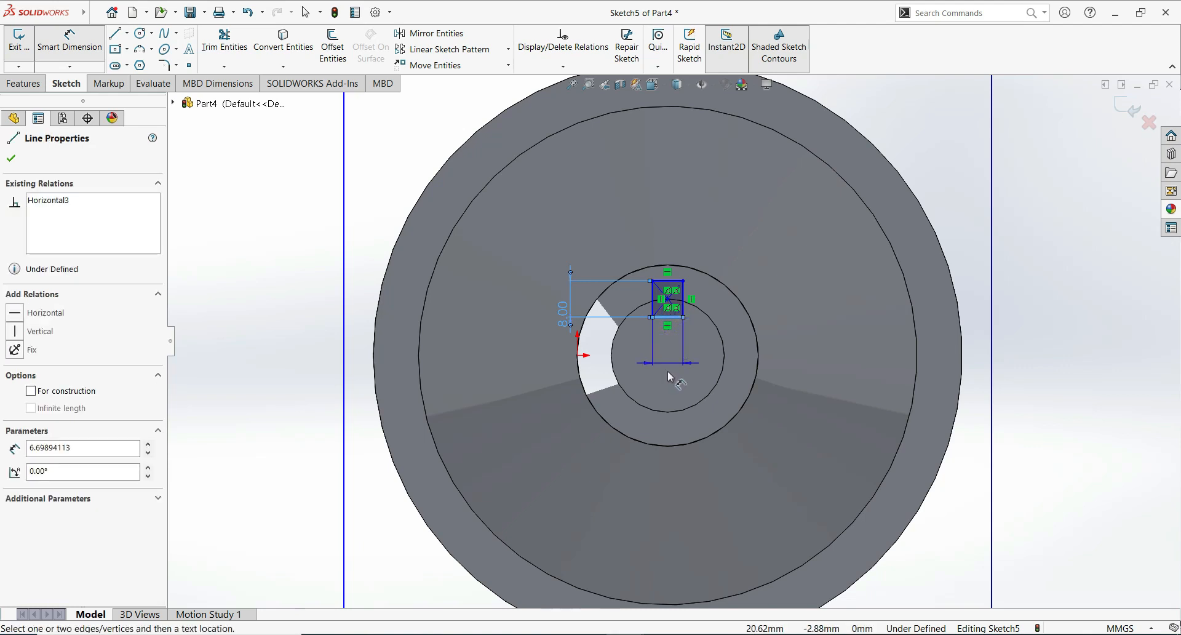
pyautogui.click(668, 372)
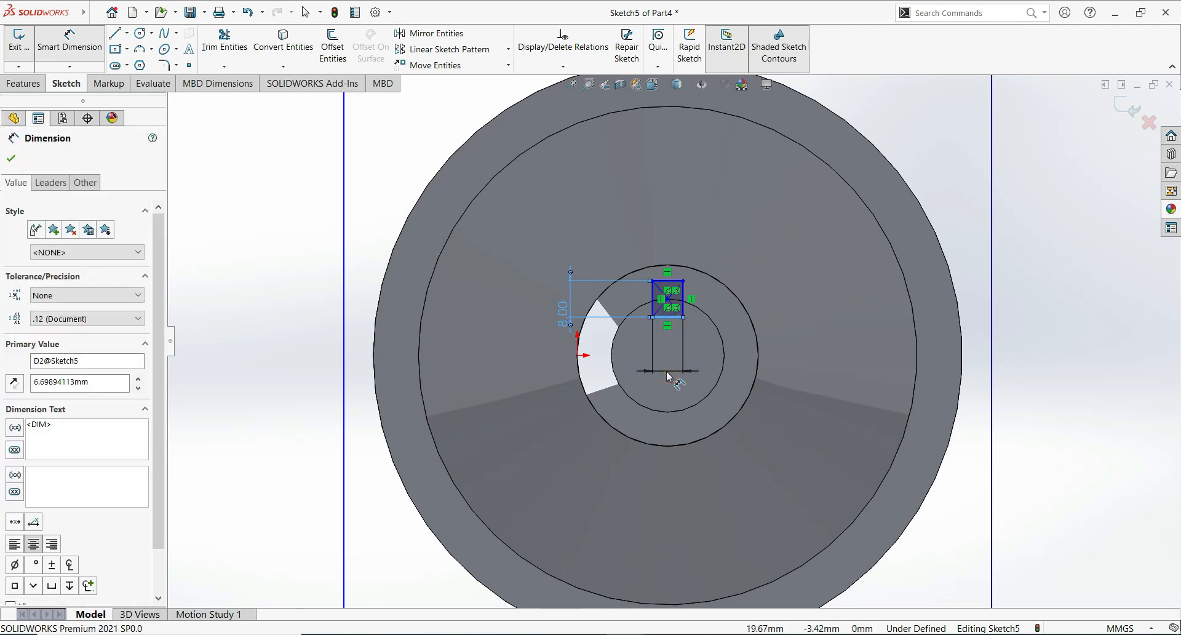
pyautogui.write('8')
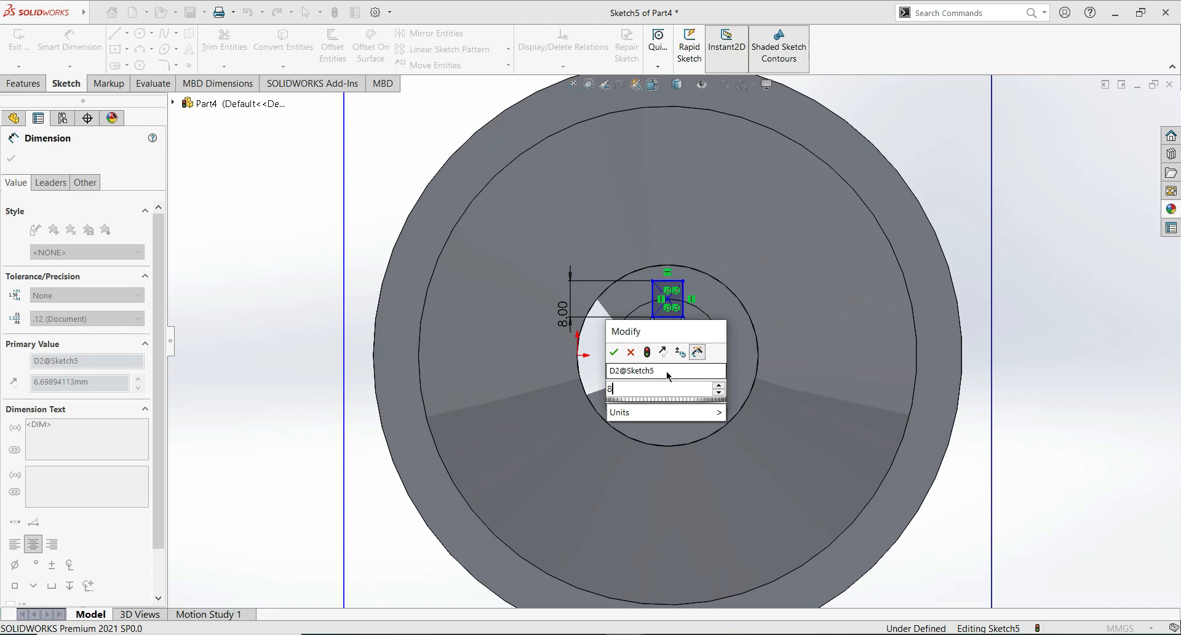
pyautogui.press('Return')
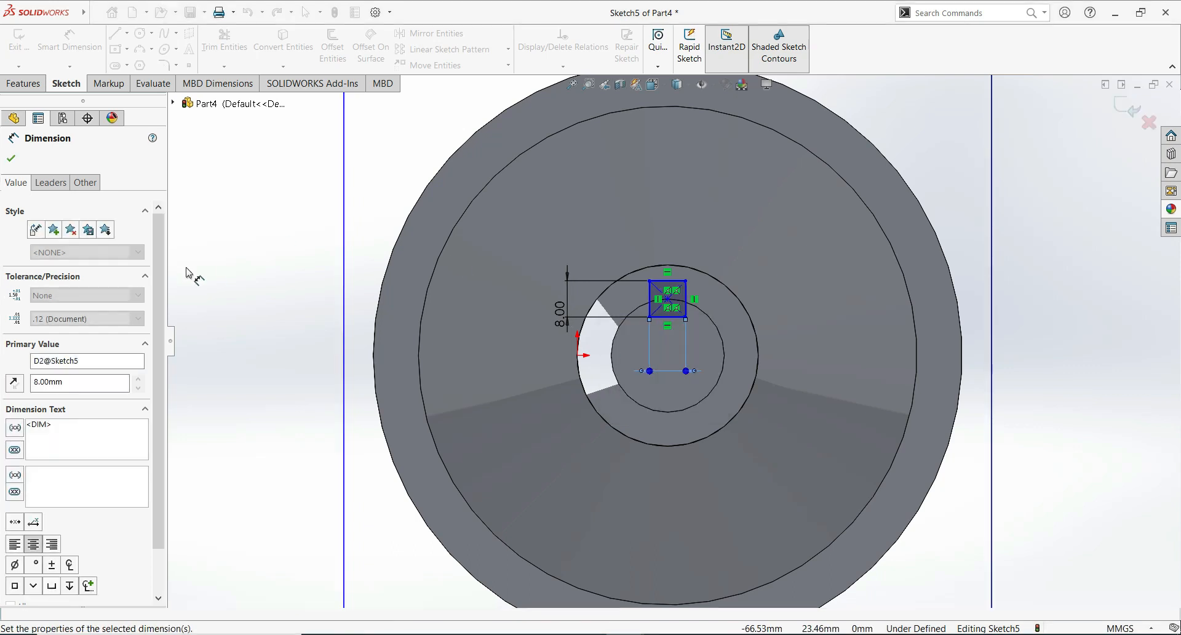
pyautogui.click(11, 159)
# - Cut the 8 mm keyway square into the hub with a blind Extruded Cut 20 mm deep
pyautogui.click(23, 83)
pyautogui.click(222, 50)
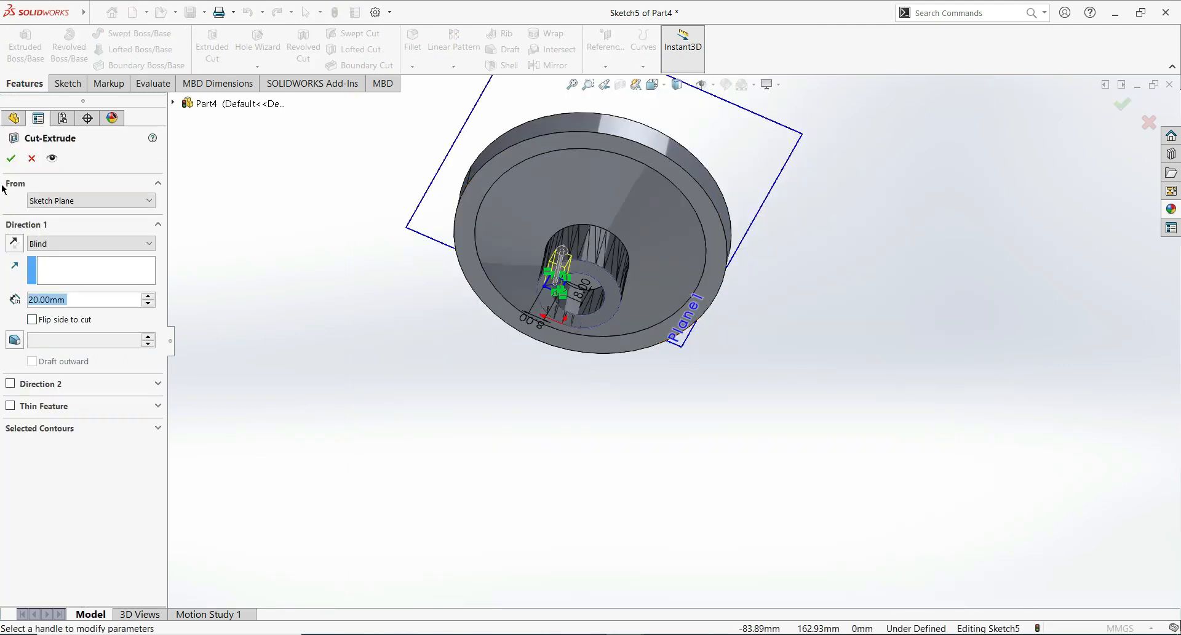
pyautogui.click(10, 160)
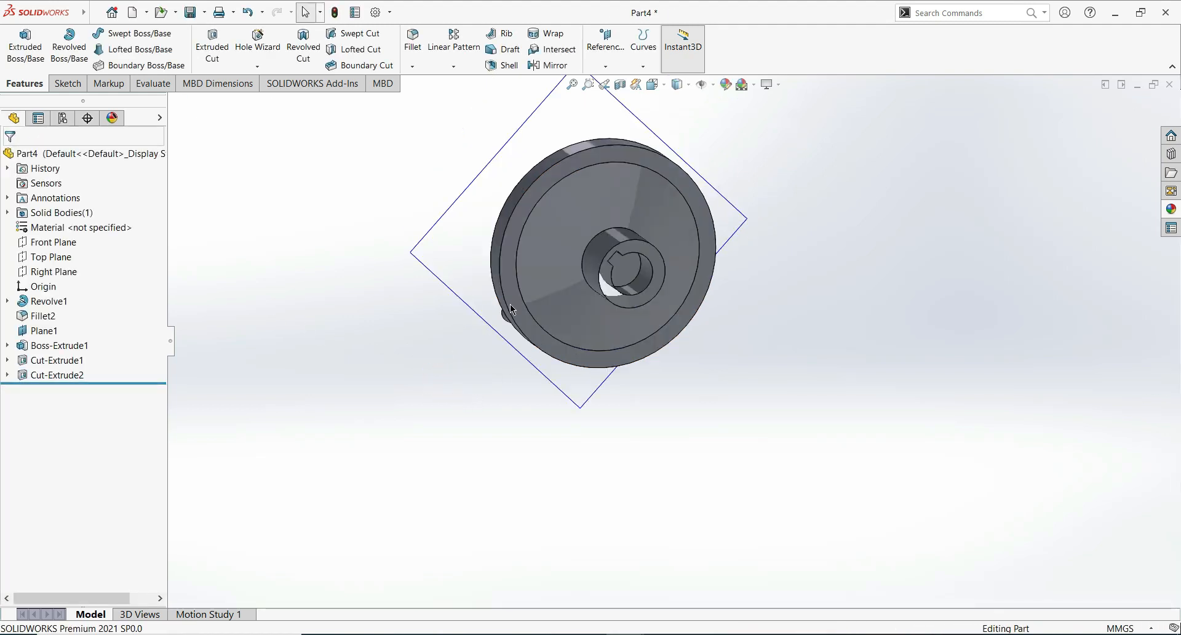
# - Examine the handwheel from the keyed hub side and from the handle side
pyautogui.scroll(3, 512, 306)
pyautogui.scroll(-5, 567, 301)
pyautogui.scroll(-2, 743, 348)
pyautogui.scroll(3, 744, 347)
pyautogui.scroll(-1, 785, 345)
pyautogui.moveTo(766, 360); pyautogui.dragTo(585, 380, button='middle')
pyautogui.scroll(2, 756, 407)
pyautogui.moveTo(757, 409); pyautogui.dragTo(811, 328, button='middle')
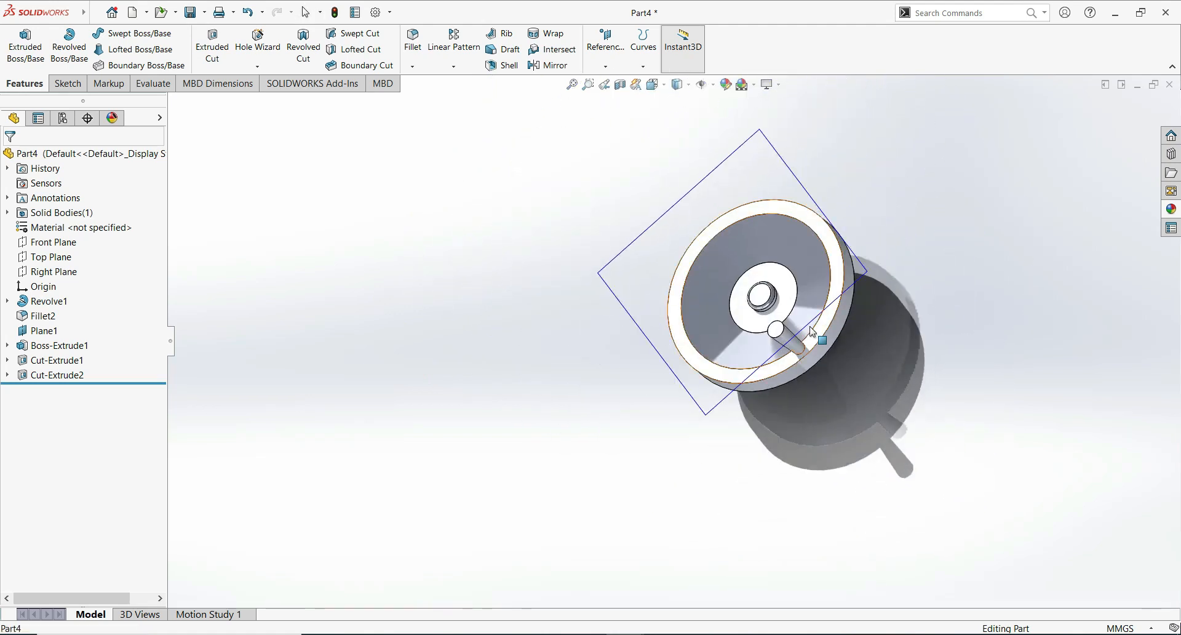
# - Fillet the circular edge at the handle's free end with a 4 mm radius
pyautogui.scroll(-7, 853, 363)
pyautogui.moveTo(807, 393); pyautogui.dragTo(542, 369, button='middle')
pyautogui.moveTo(441, 369); pyautogui.dragTo(664, 426, button='middle')
pyautogui.click(637, 392)
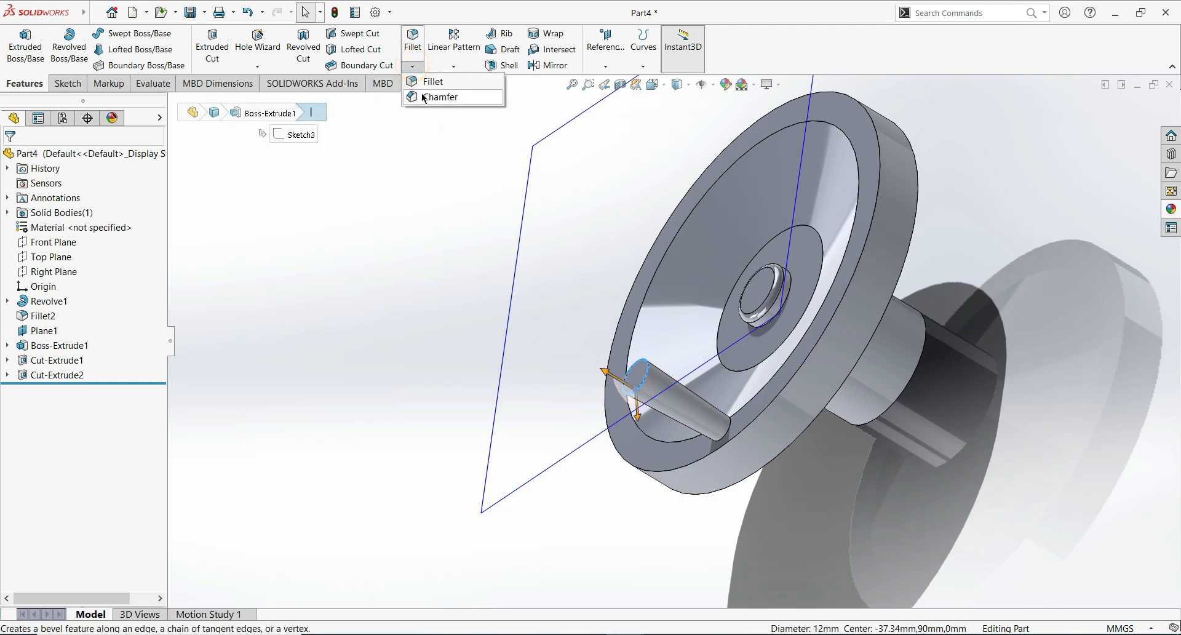
pyautogui.click(423, 82)
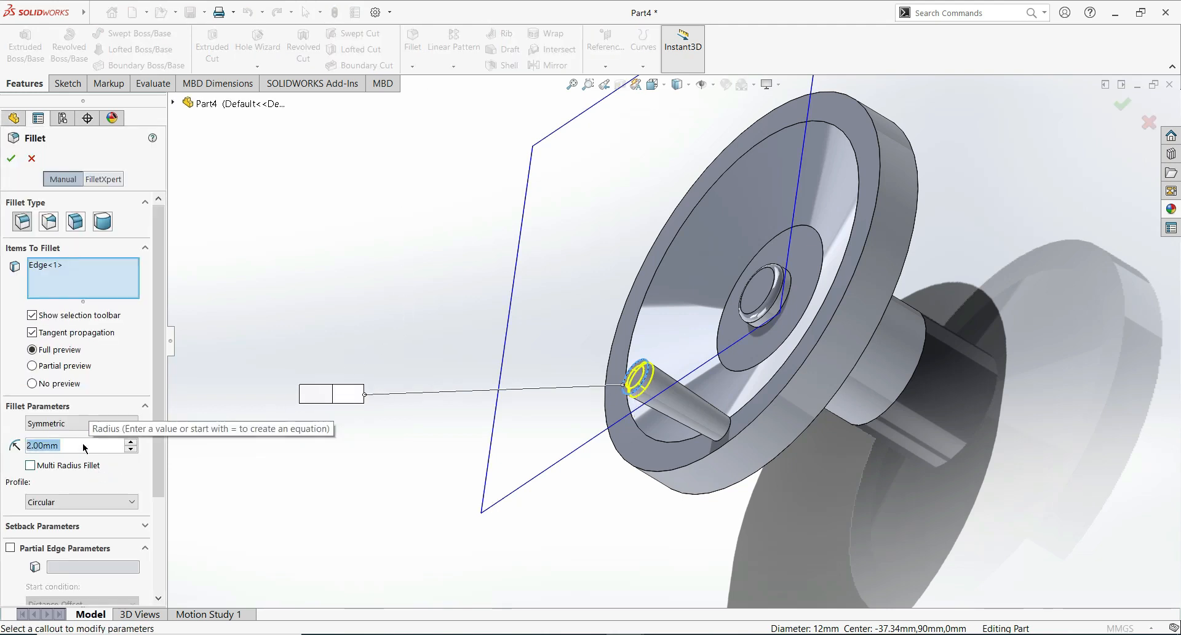
pyautogui.write('4')
pyautogui.press('Return')
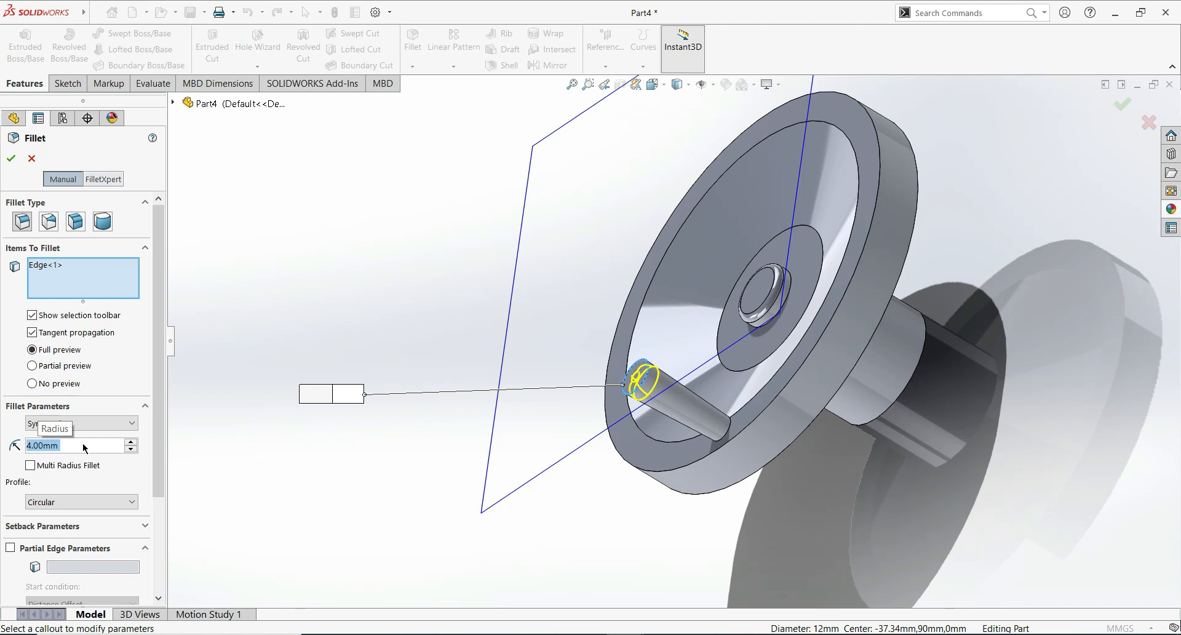
pyautogui.click(14, 158)
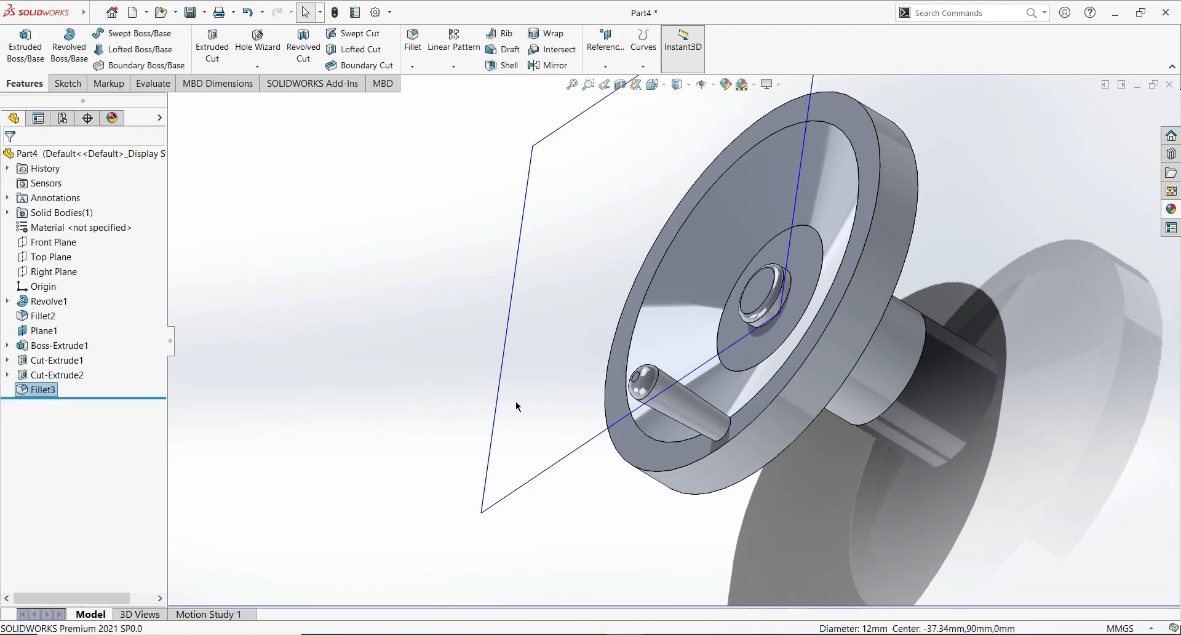
# - Fillet the inner circular edge of the rim's handle-side face with a 4 mm radius
pyautogui.moveTo(514, 407); pyautogui.dragTo(561, 431, button='middle')
pyautogui.moveTo(690, 511); pyautogui.dragTo(703, 485, button='middle')
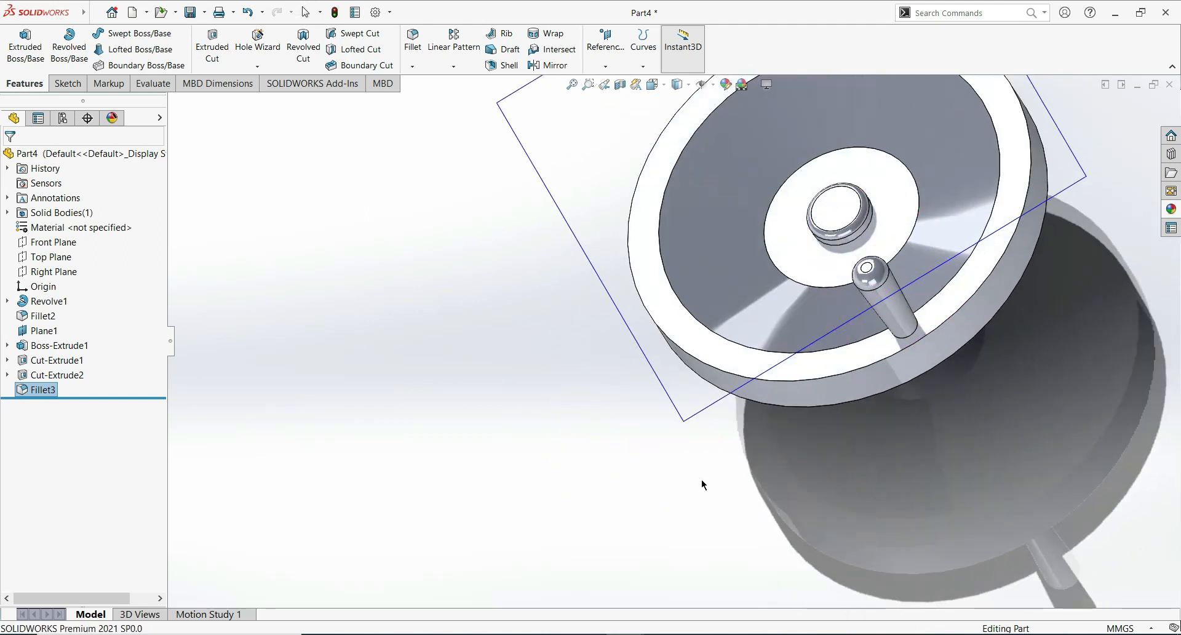
pyautogui.click(705, 331)
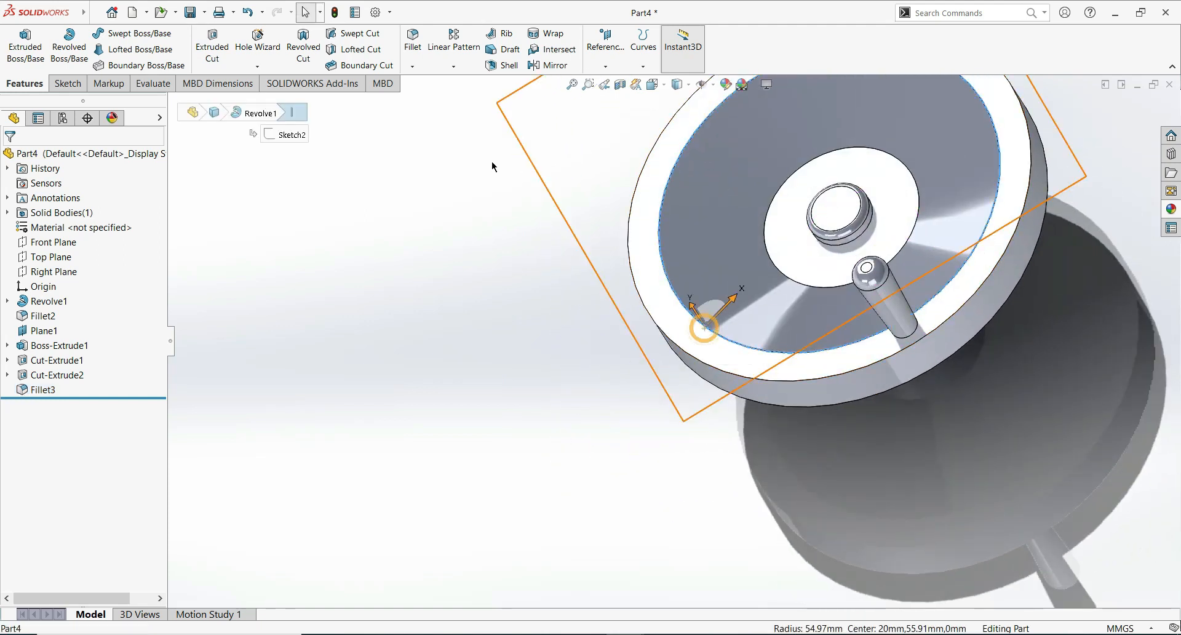
pyautogui.click(415, 64)
pyautogui.click(421, 81)
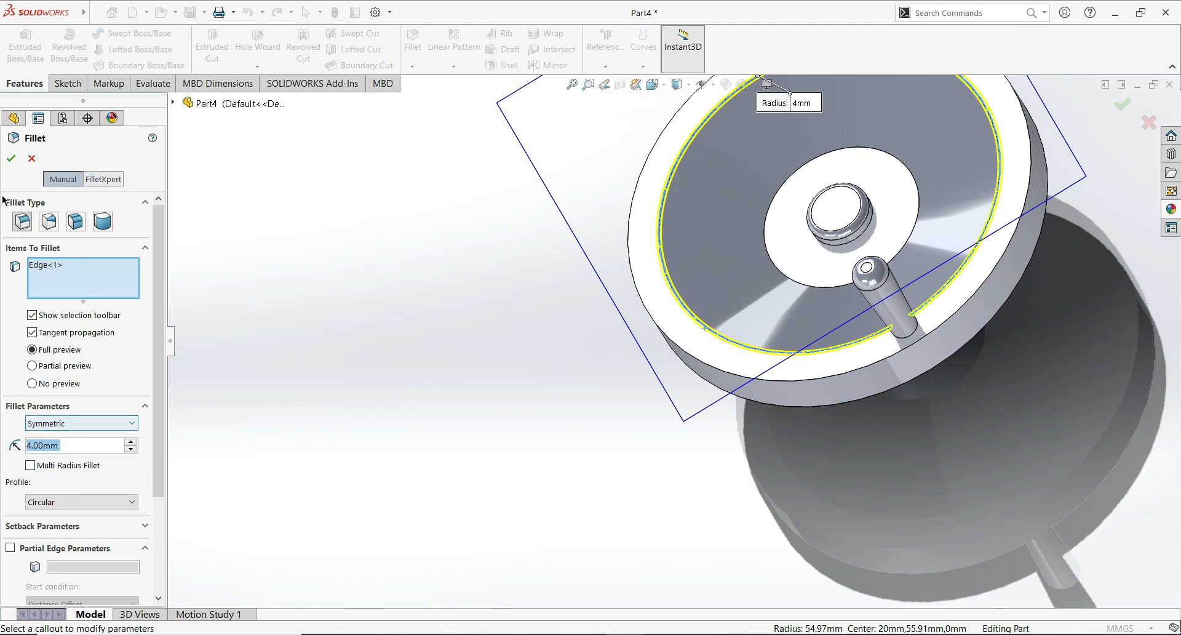
pyautogui.click(8, 159)
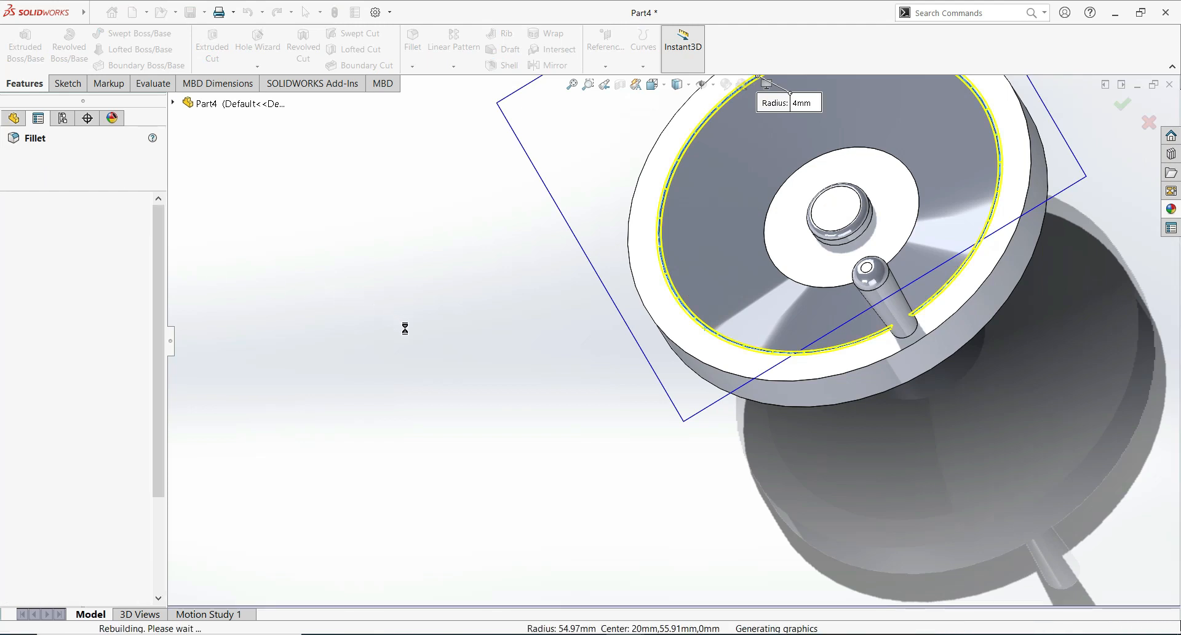
# - Chamfer the outer circular edge of the rim's handle-side face by 2 mm at 45 degrees
pyautogui.moveTo(515, 339); pyautogui.dragTo(572, 309, button='middle')
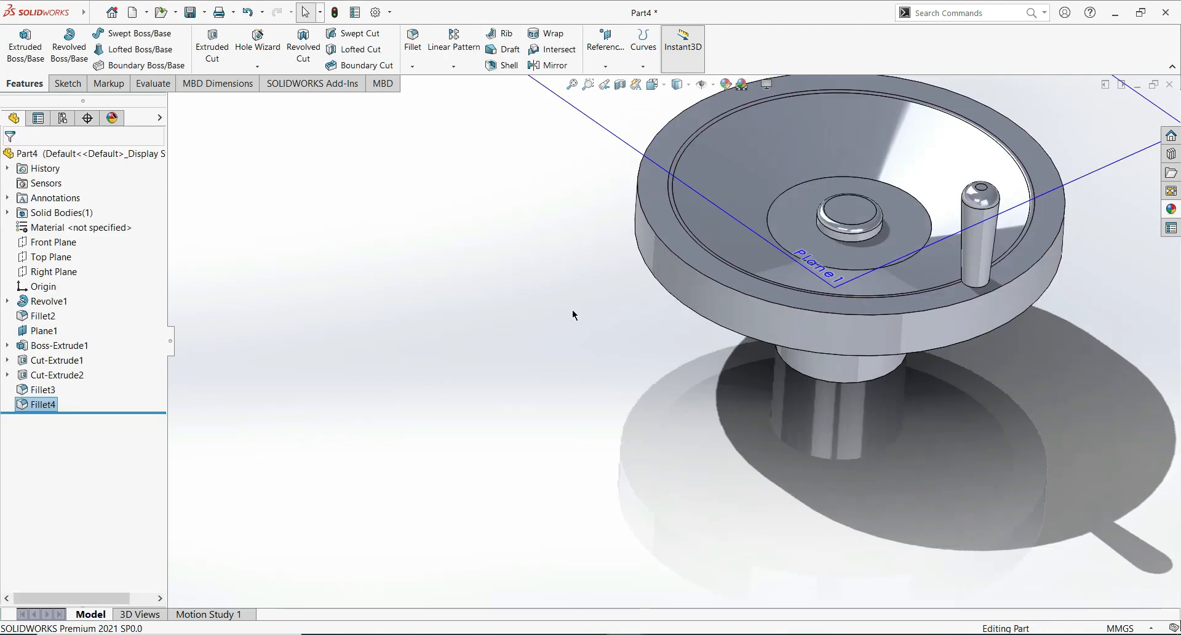
pyautogui.click(711, 276)
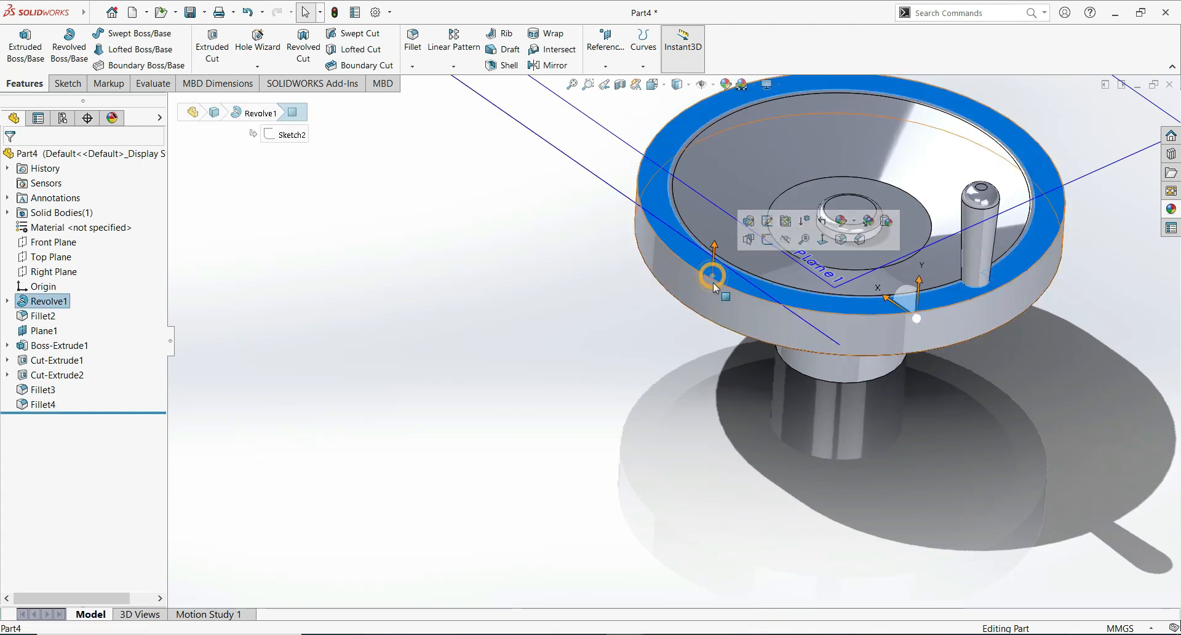
pyautogui.click(524, 315)
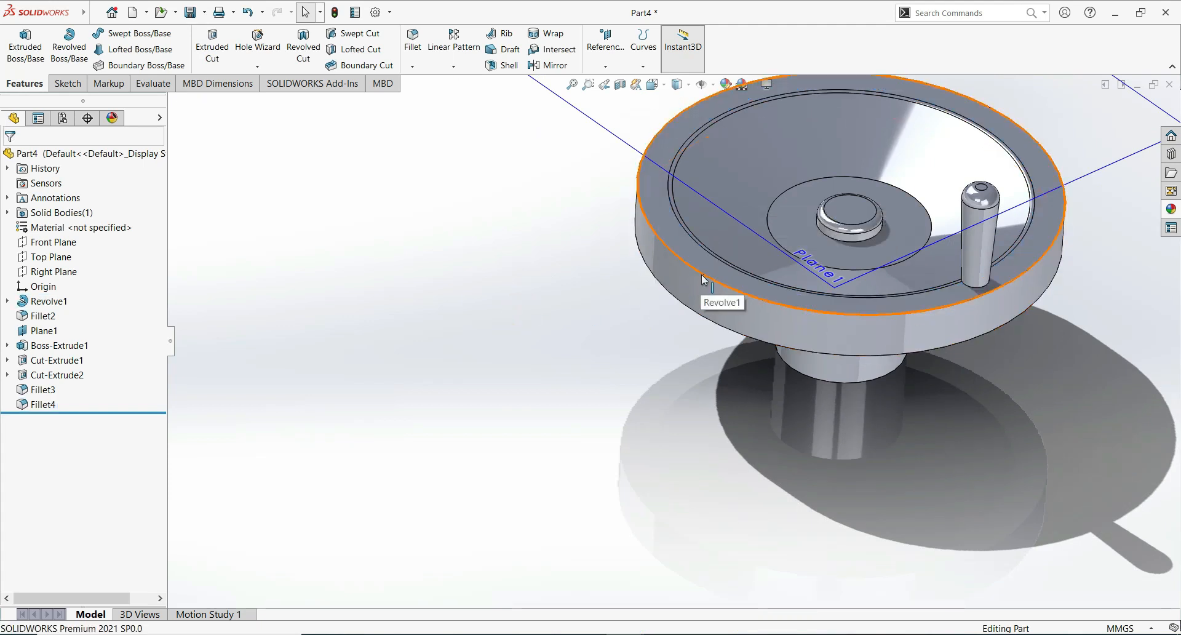
pyautogui.click(701, 274)
pyautogui.click(414, 67)
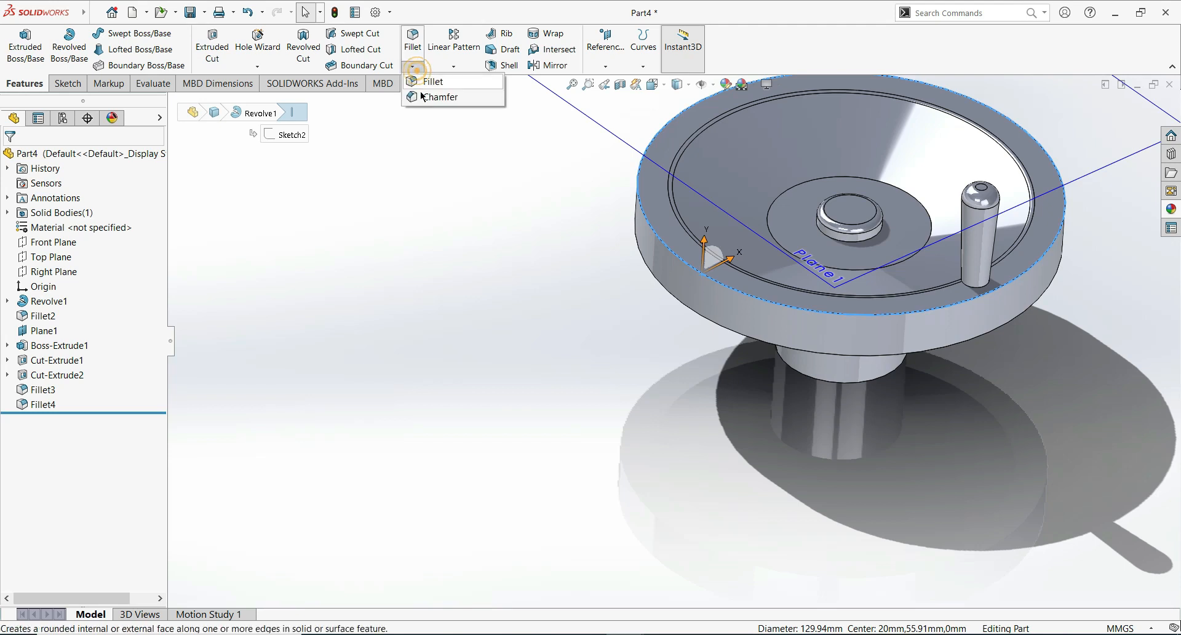
pyautogui.click(428, 97)
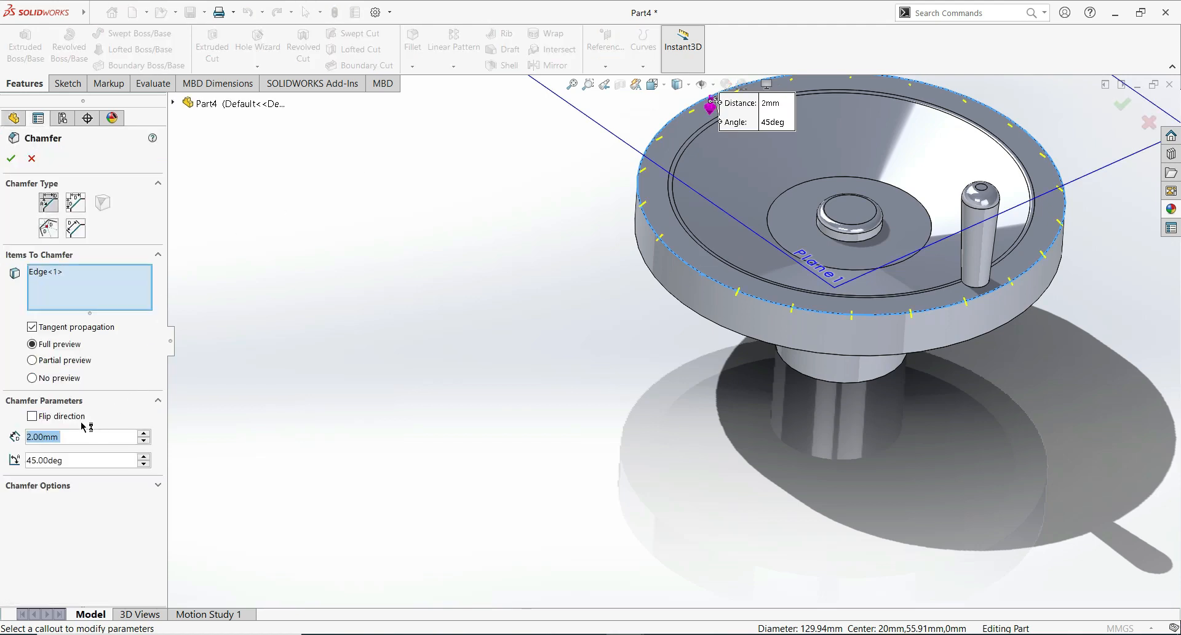
pyautogui.click(15, 160)
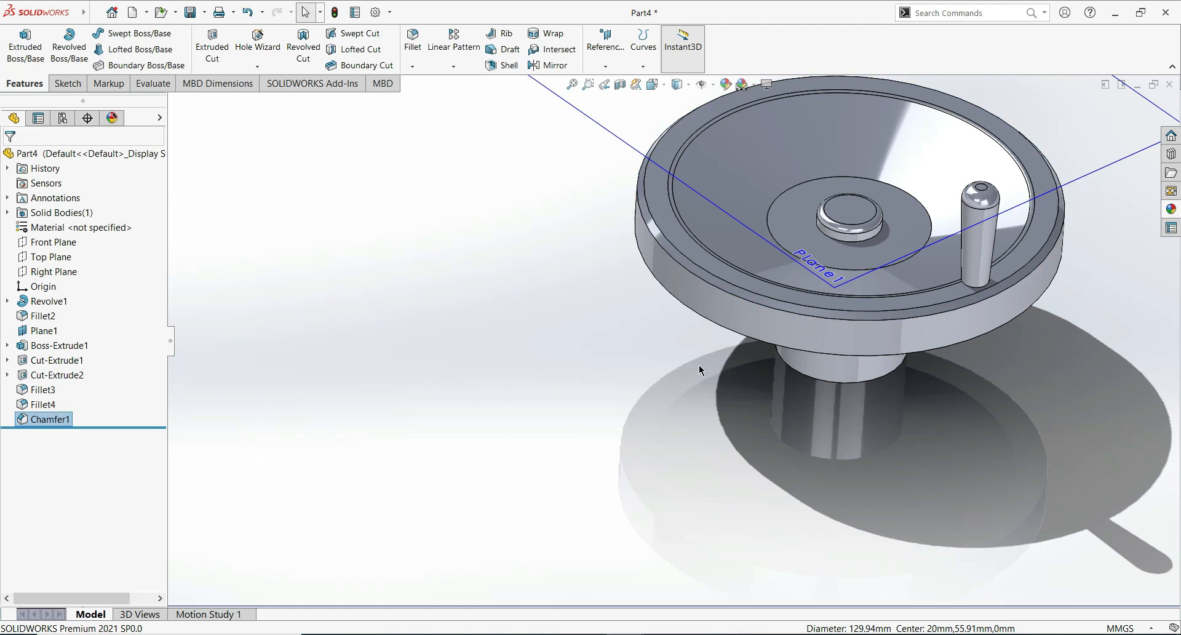
# - Turn off Shadows In Shaded Mode for the model display
pyautogui.scroll(3, 801, 369)
pyautogui.scroll(-1, 812, 349)
pyautogui.scroll(-5, 791, 306)
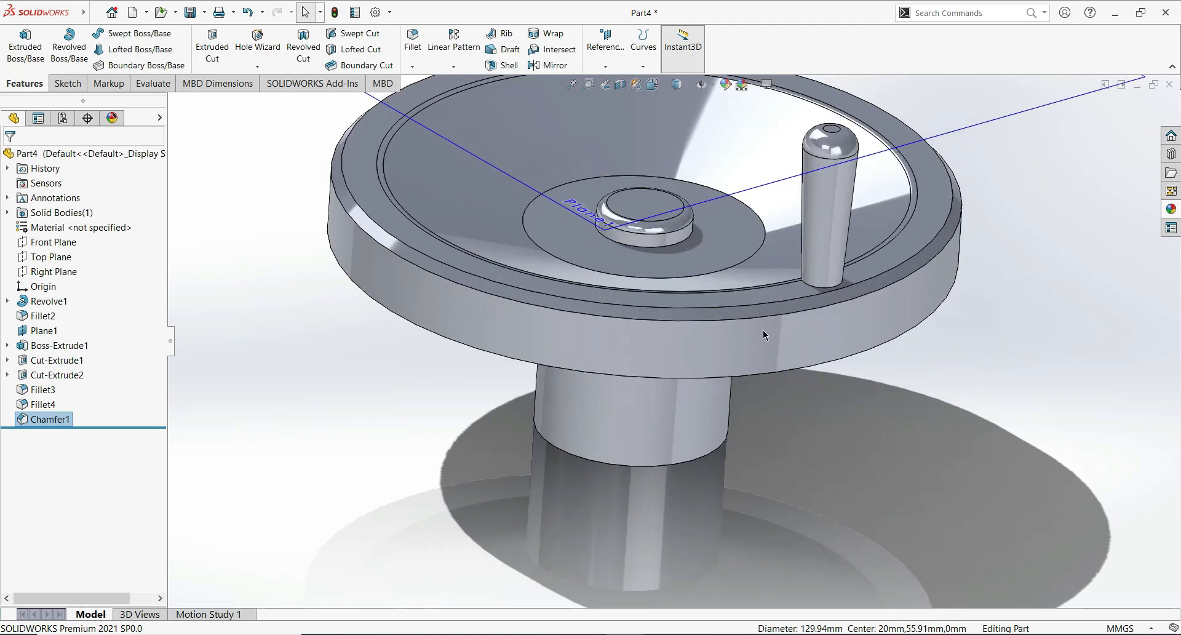
pyautogui.moveTo(740, 305); pyautogui.dragTo(718, 371, button='middle')
pyautogui.scroll(3, 719, 371)
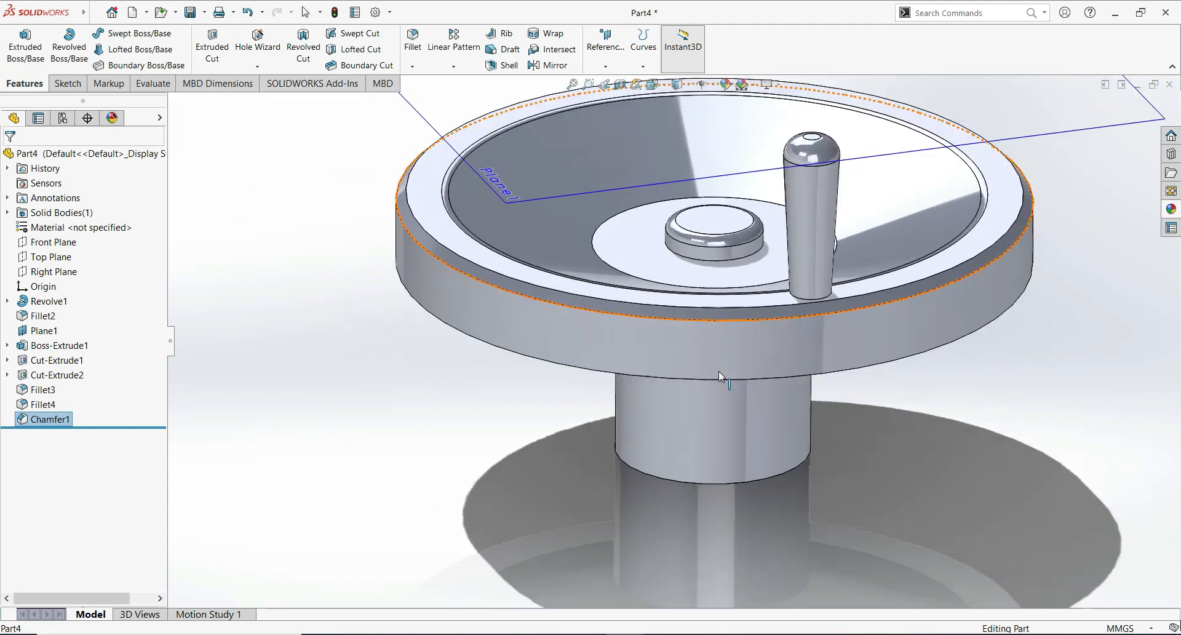
pyautogui.click(779, 84)
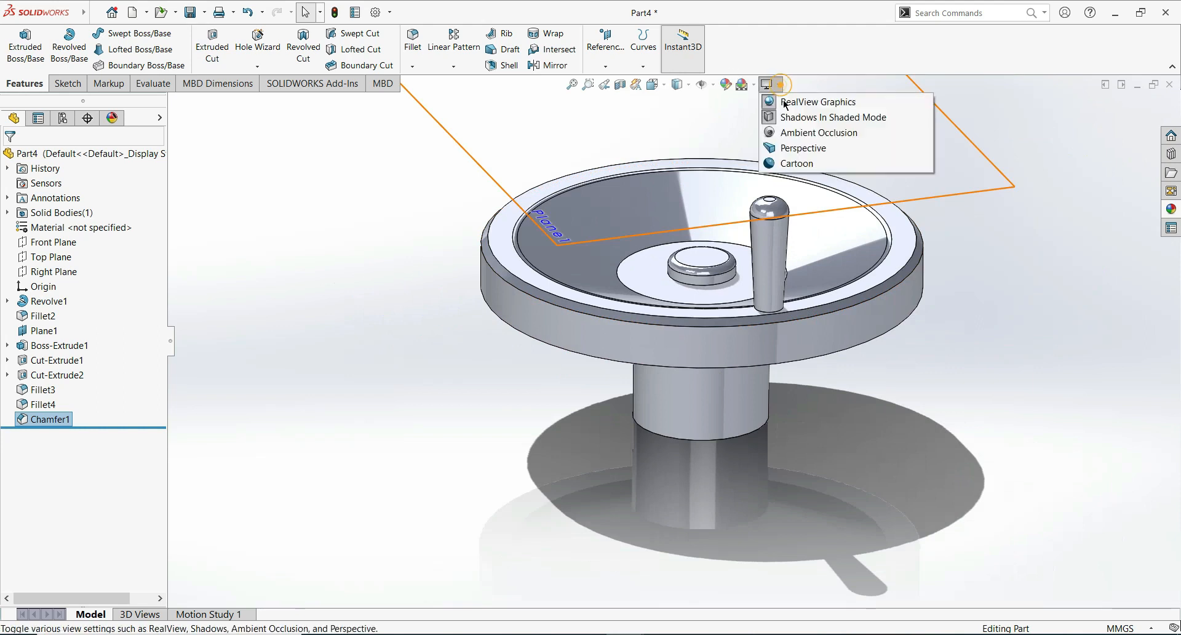
pyautogui.click(789, 114)
# - Hide the reference plane Plane1 in the model view
pyautogui.moveTo(904, 370); pyautogui.dragTo(858, 353, button='middle')
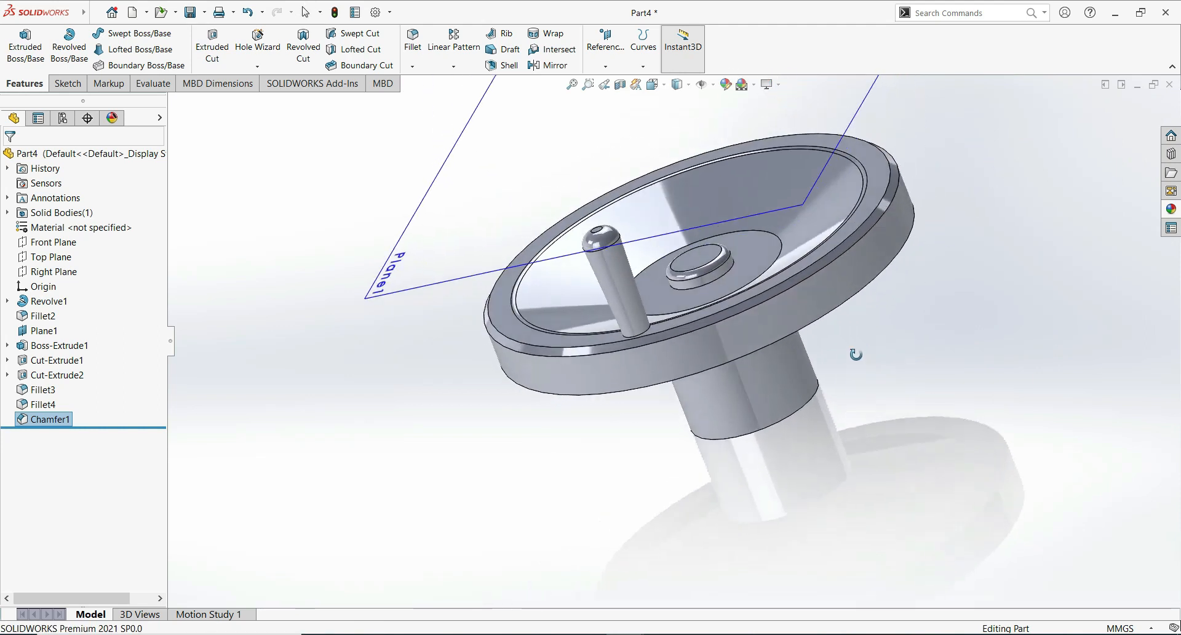
pyautogui.click(916, 385)
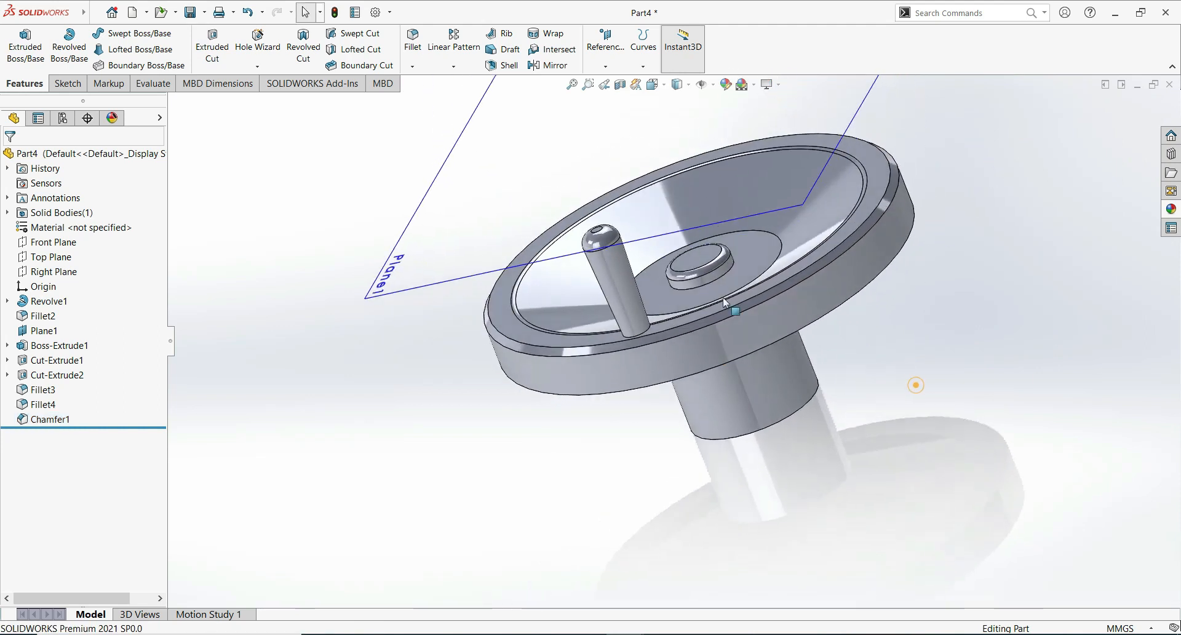
pyautogui.rightClick(524, 273)
pyautogui.click(571, 249)
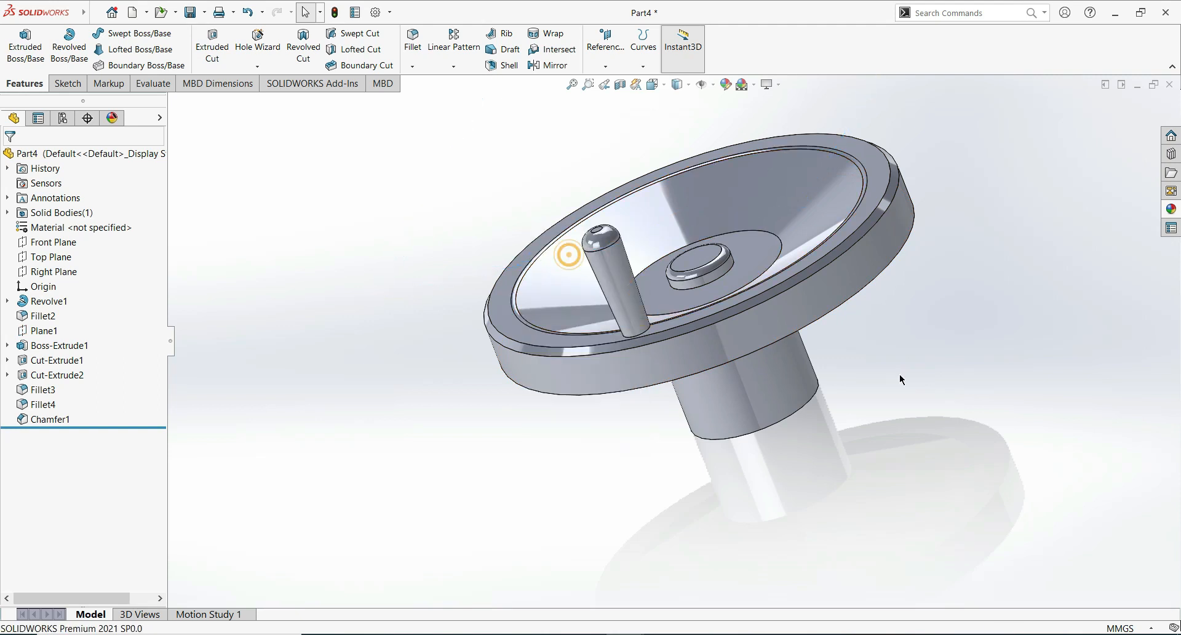
# - Create a reference plane parallel to the Front Plane at an offset of 20 mm
pyautogui.moveTo(902, 372); pyautogui.dragTo(646, 314, button='middle')
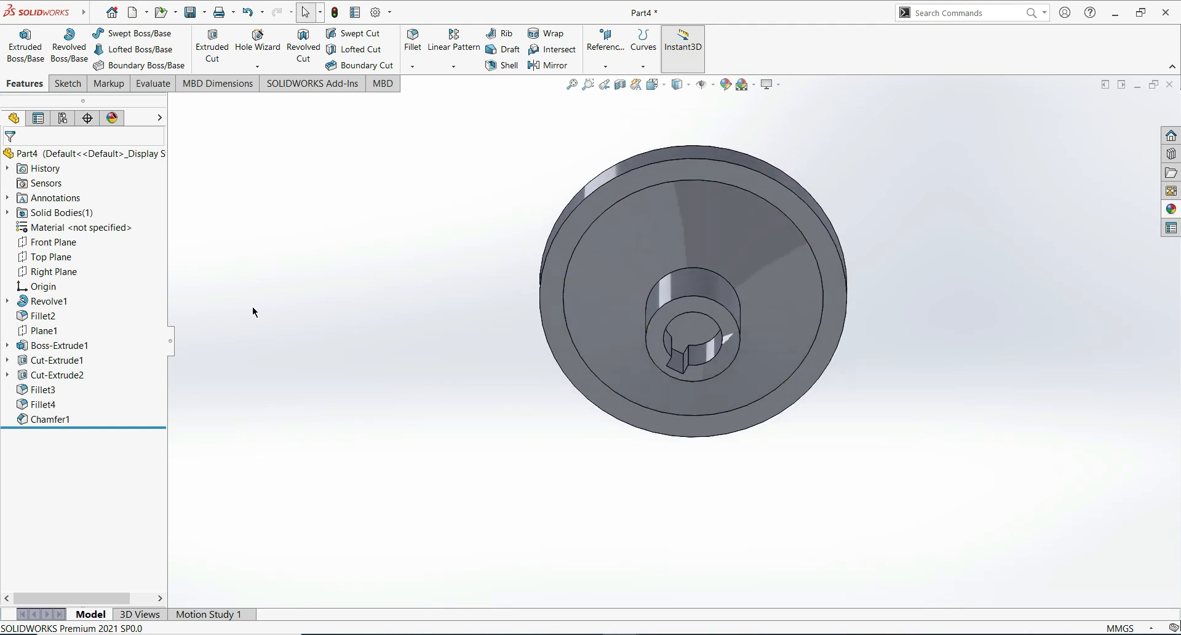
pyautogui.click(39, 246)
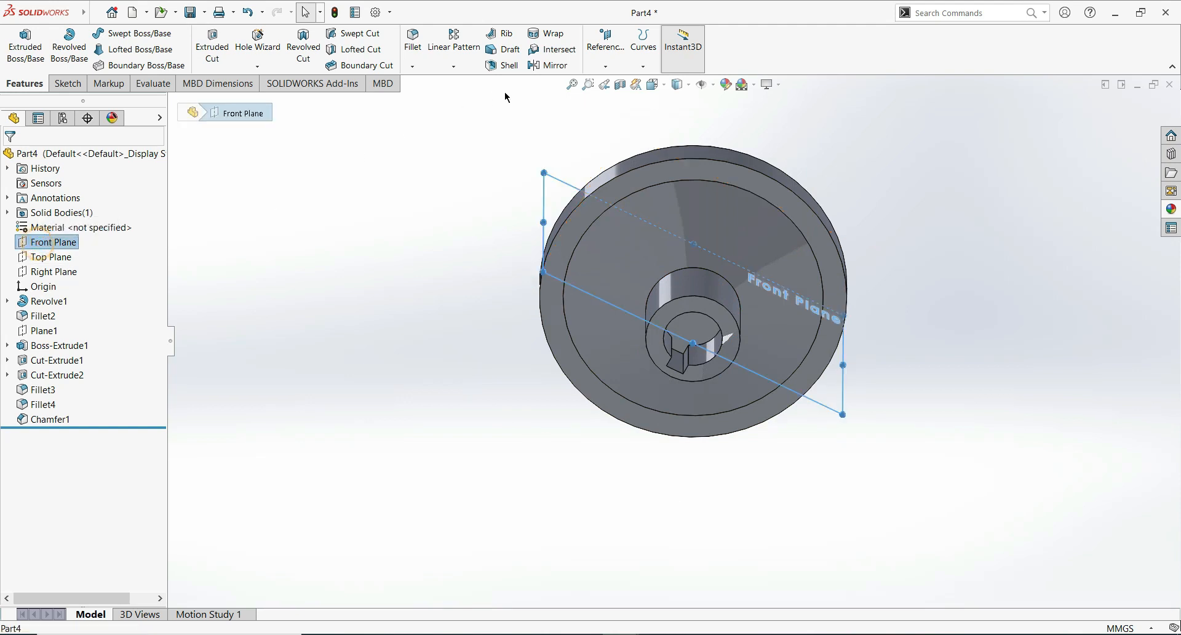
pyautogui.click(606, 56)
pyautogui.click(608, 82)
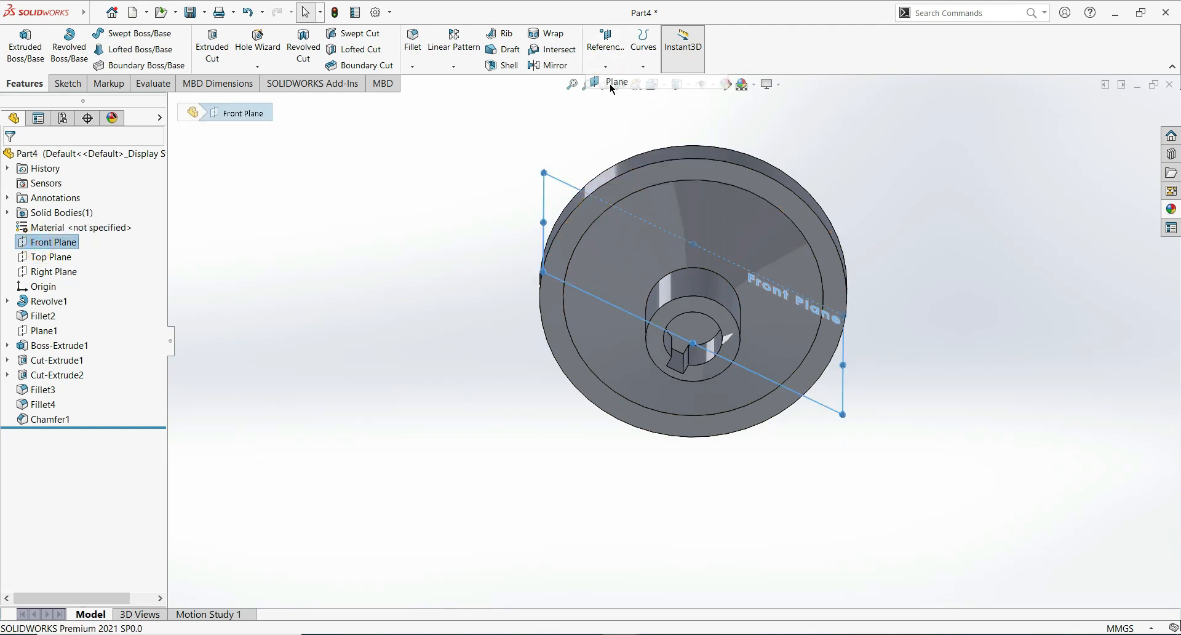
pyautogui.moveTo(482, 488); pyautogui.dragTo(468, 396, button='middle')
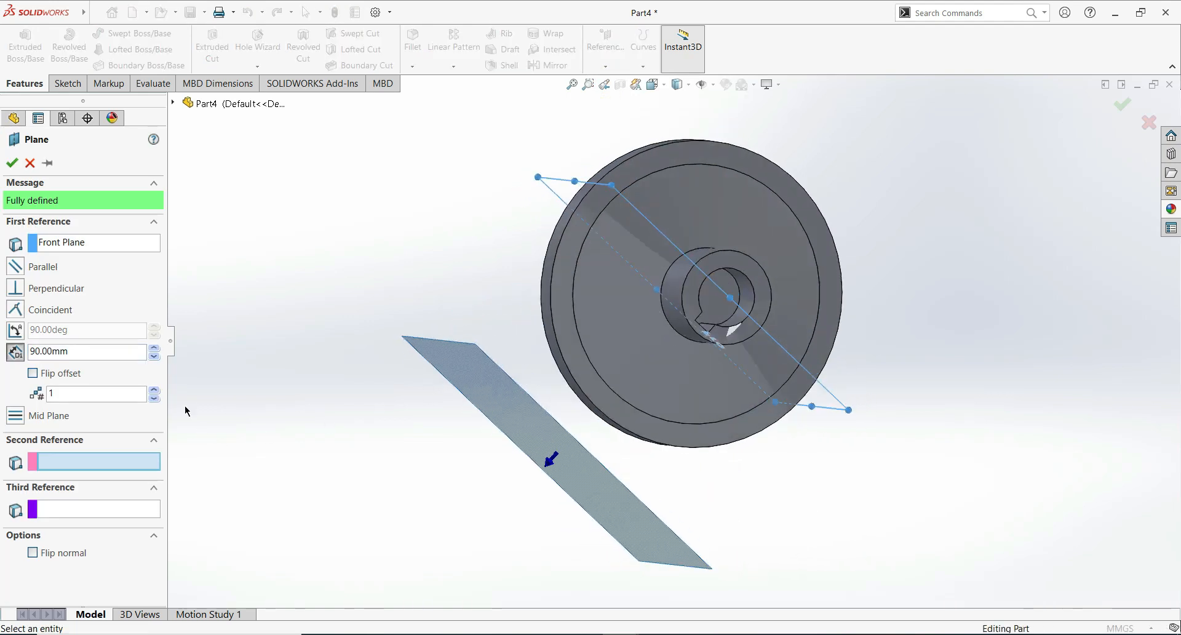
pyautogui.click(153, 357)
pyautogui.click(154, 356)
pyautogui.click(154, 356)
pyautogui.click(154, 356)
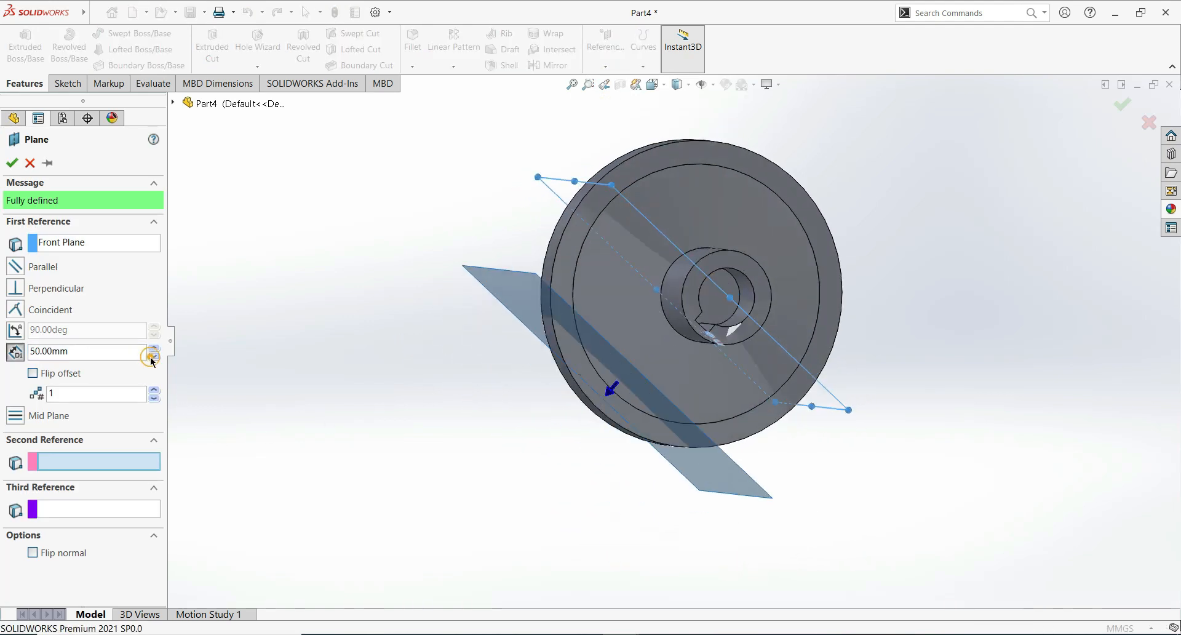
pyautogui.click(154, 356)
pyautogui.click(153, 356)
pyautogui.click(154, 357)
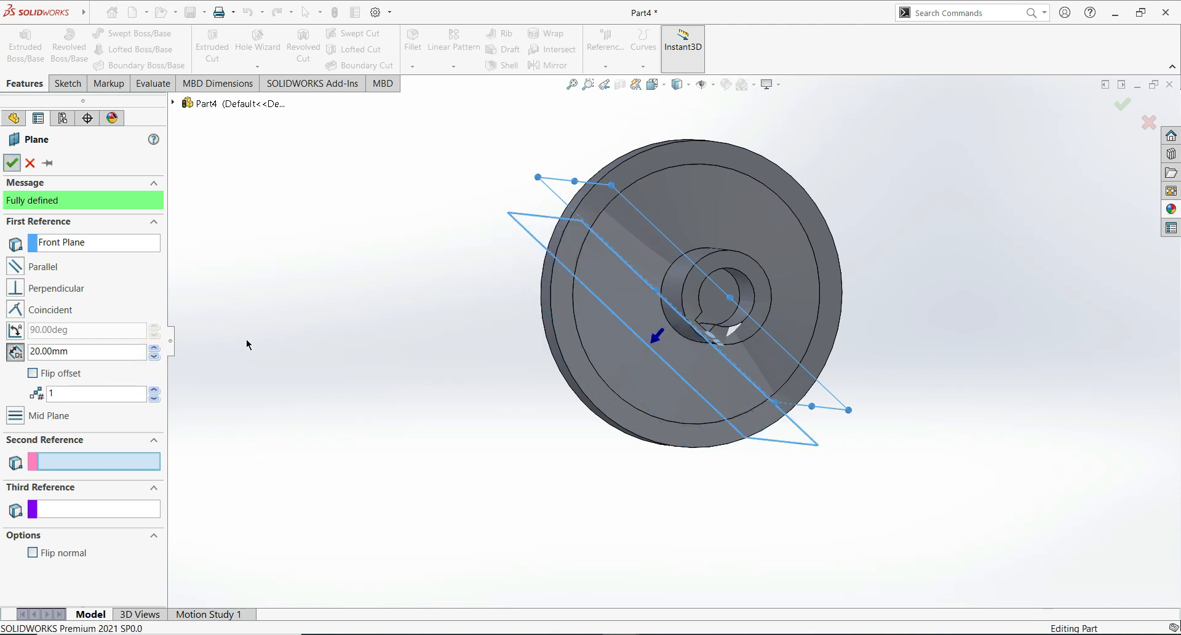
pyautogui.rightClick(711, 369)
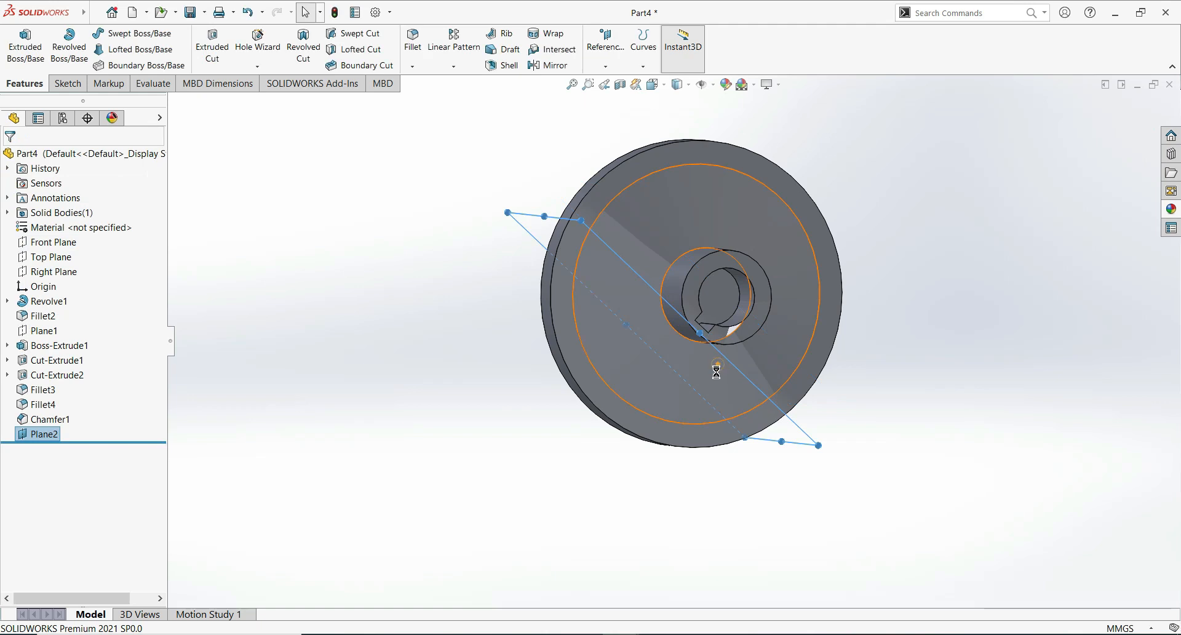
# - On the 20 mm offset plane, sketch a circle about 10 mm in diameter, centred across the hub's width about 9 mm above its open end
pyautogui.moveTo(615, 509); pyautogui.dragTo(805, 444, button='middle')
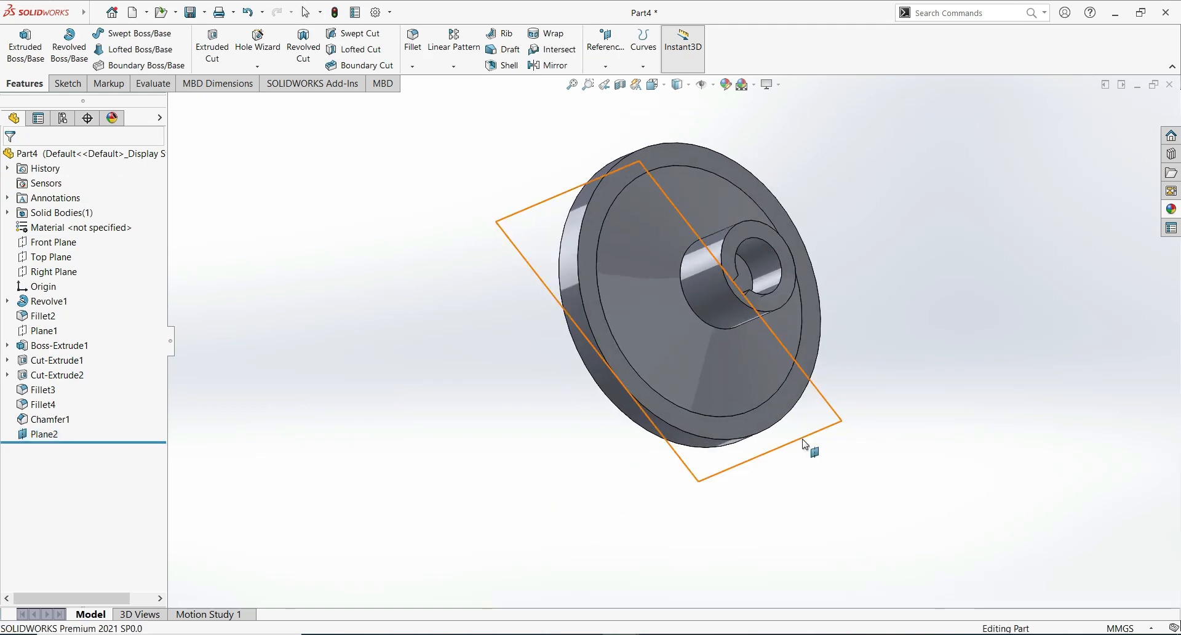
pyautogui.click(803, 444)
pyautogui.click(866, 401)
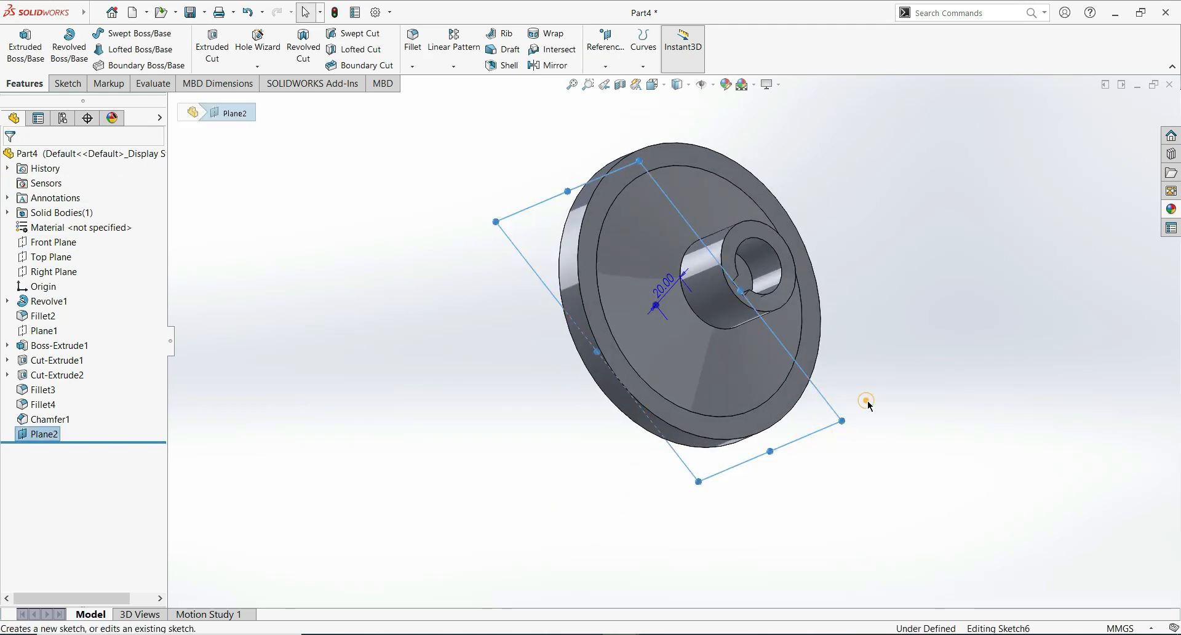
pyautogui.click(328, 469)
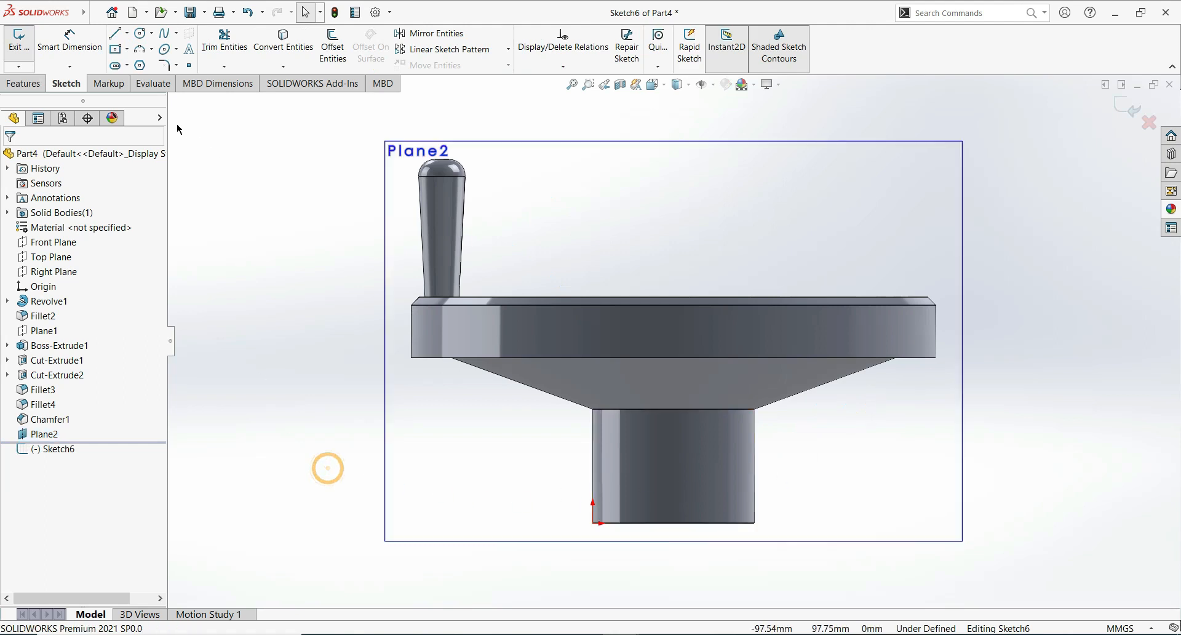
pyautogui.moveTo(230, 356); pyautogui.dragTo(256, 319, button='middle')
pyautogui.press('space')
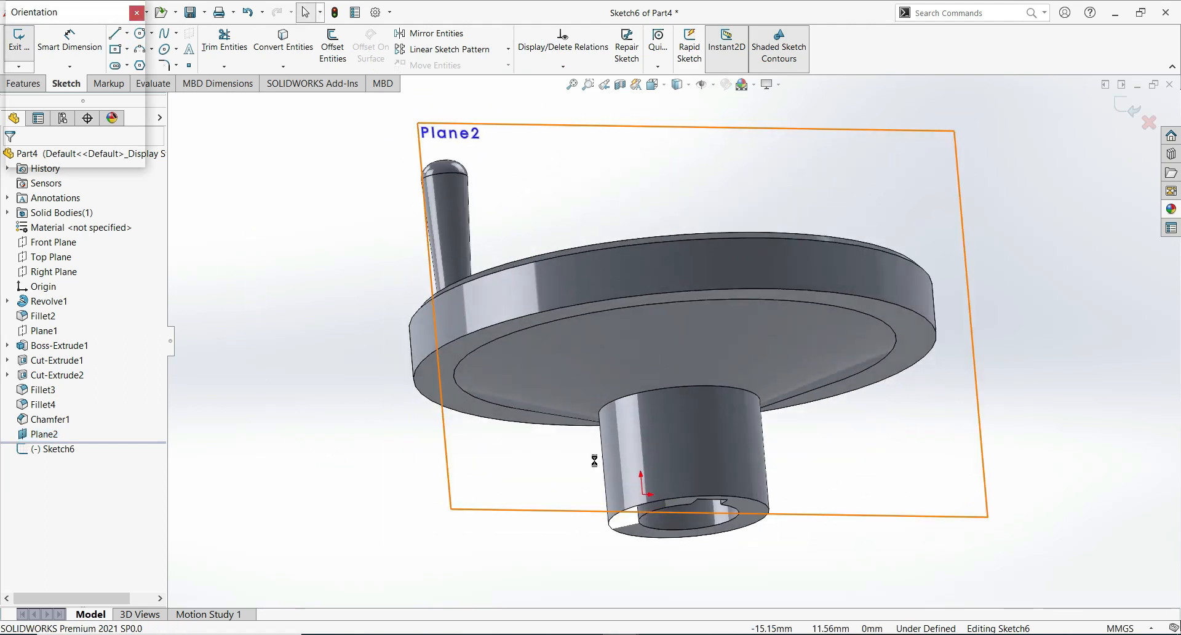
pyautogui.click(590, 441)
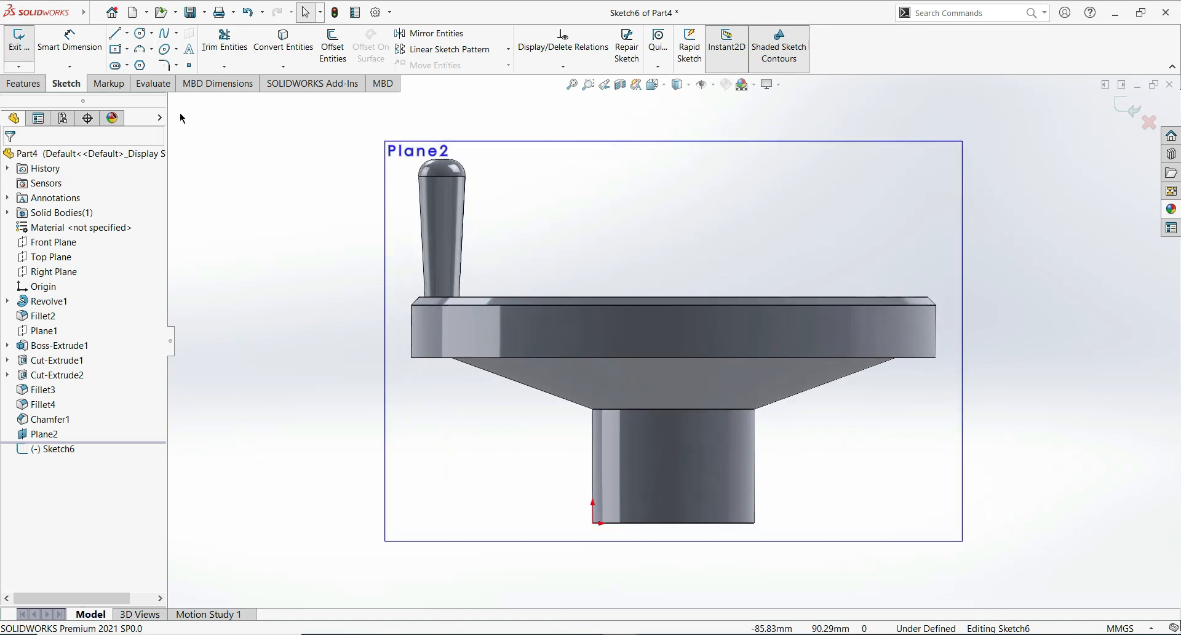
pyautogui.click(137, 35)
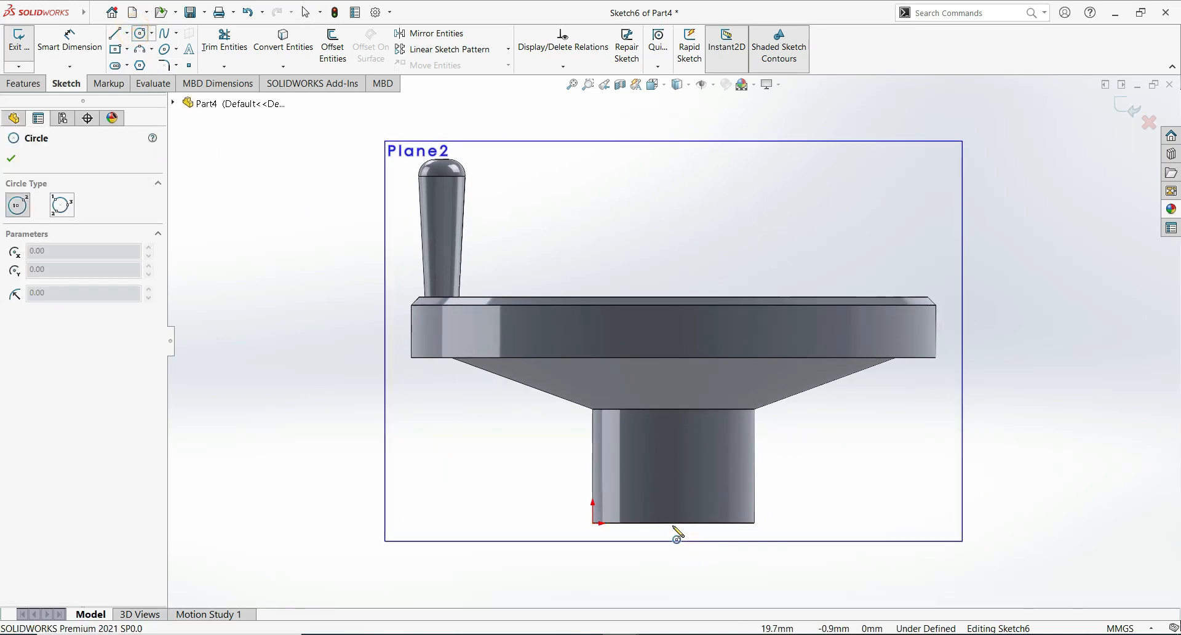
pyautogui.click(675, 523)
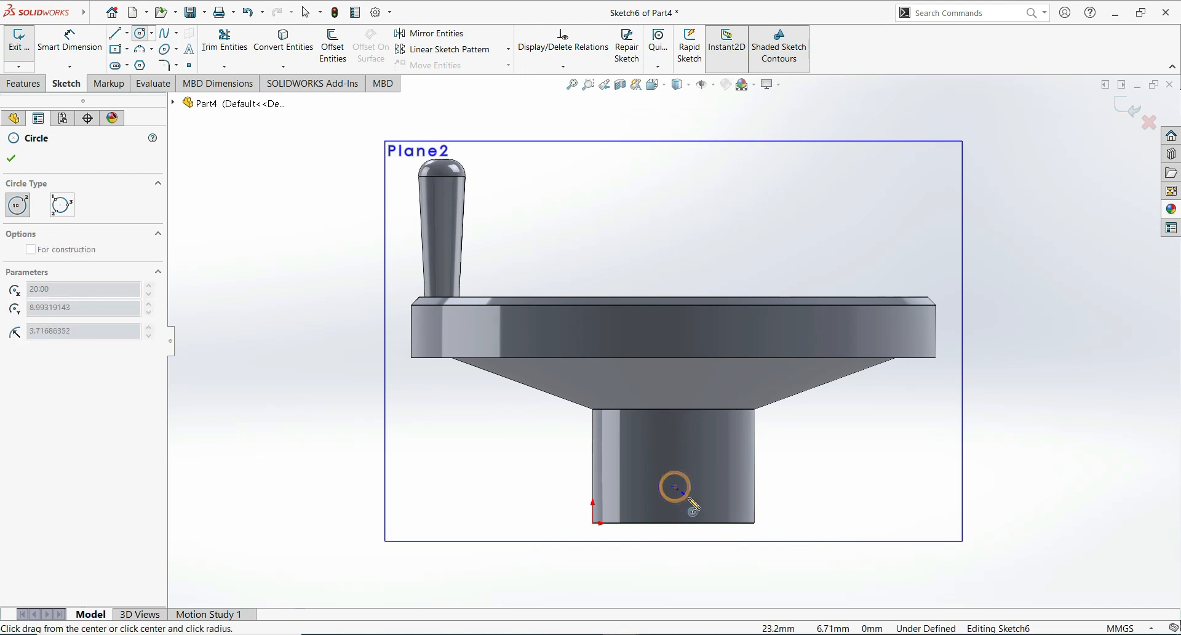
pyautogui.click(692, 503)
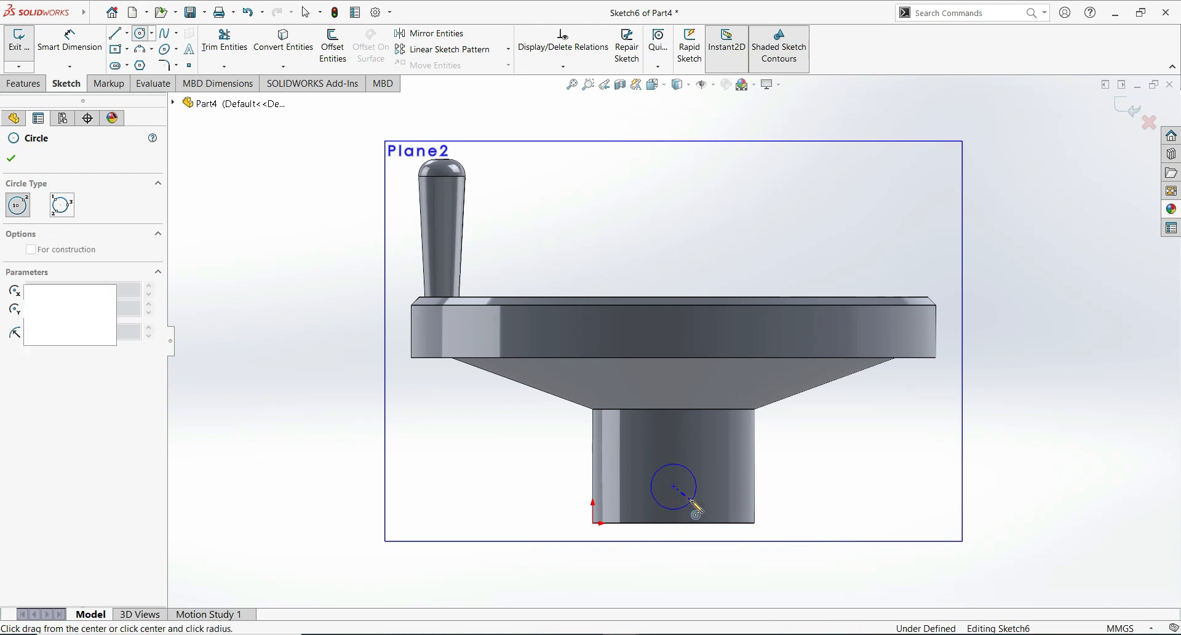
pyautogui.click(10, 160)
# - Dimension the hub circle's diameter and set it to 8 mm
pyautogui.click(81, 34)
pyautogui.click(72, 41)
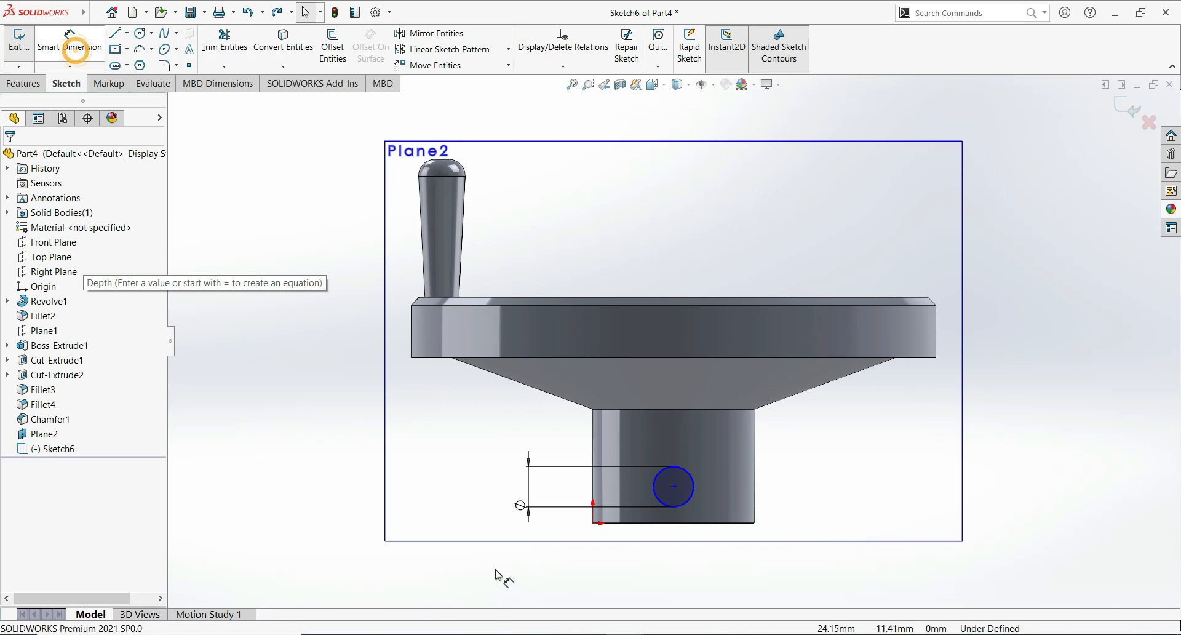
pyautogui.click(522, 506)
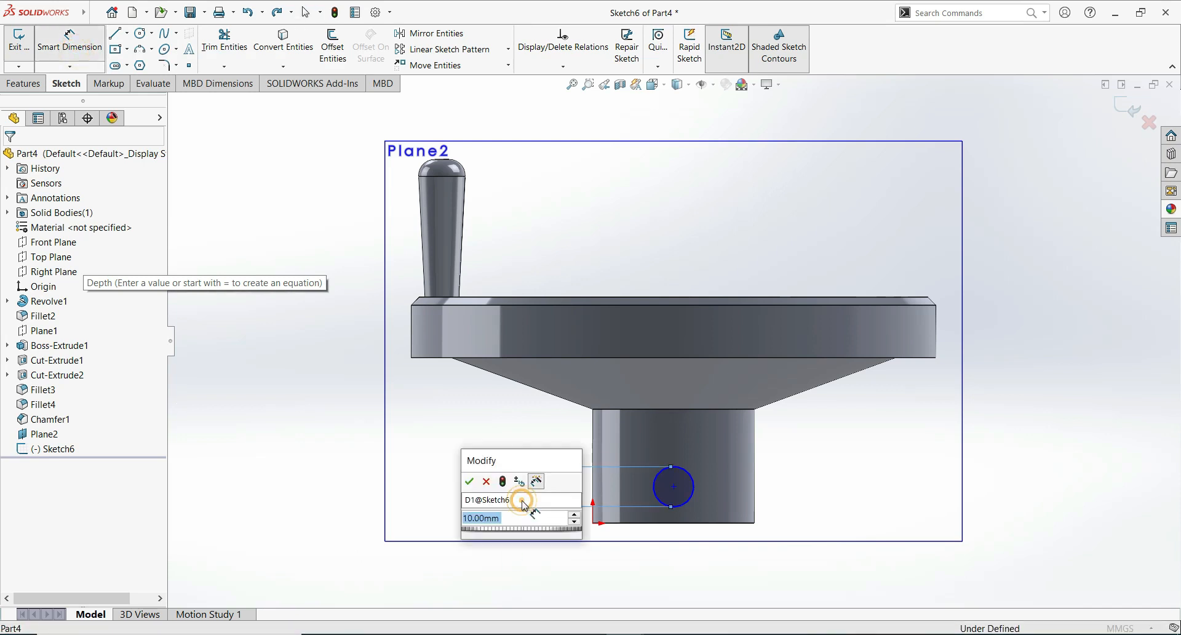
pyautogui.write('8')
pyautogui.press('Return')
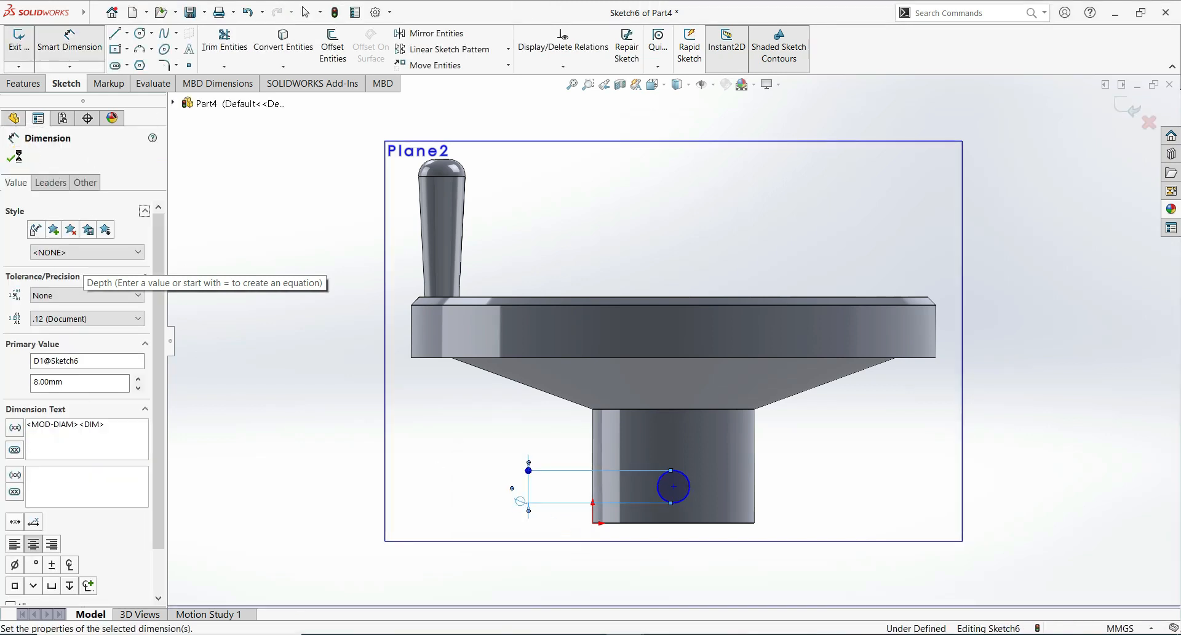
pyautogui.click(15, 159)
# - Cut the 8 mm circle through the hub wall as a blind extruded cut 20 mm deep
pyautogui.click(24, 83)
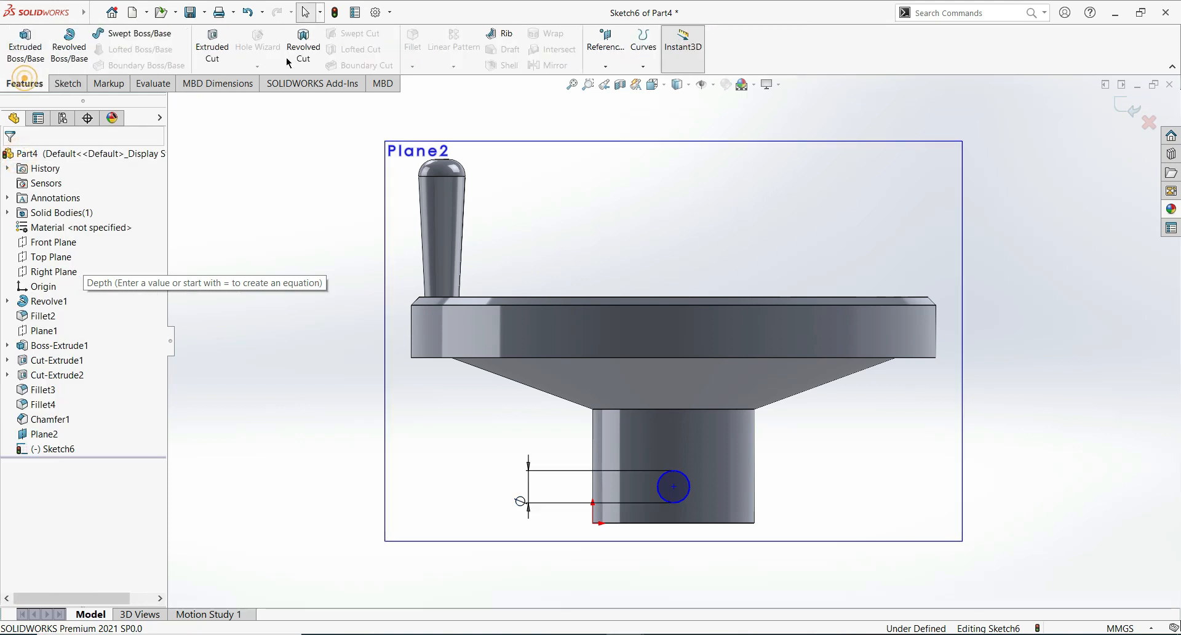
pyautogui.click(219, 40)
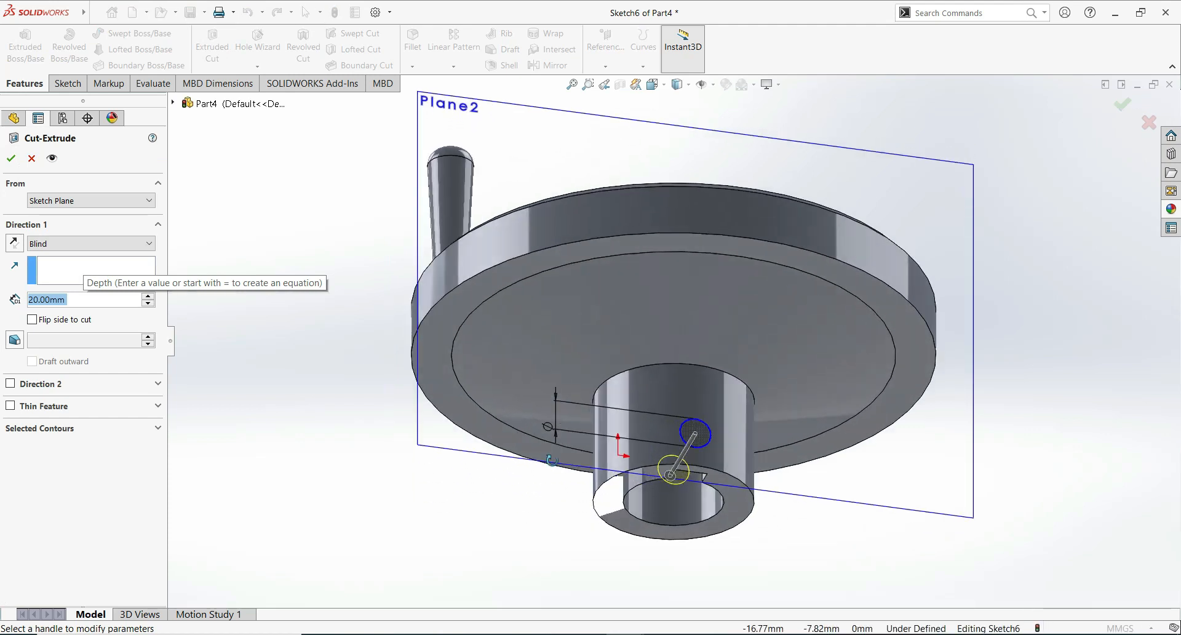
pyautogui.click(11, 158)
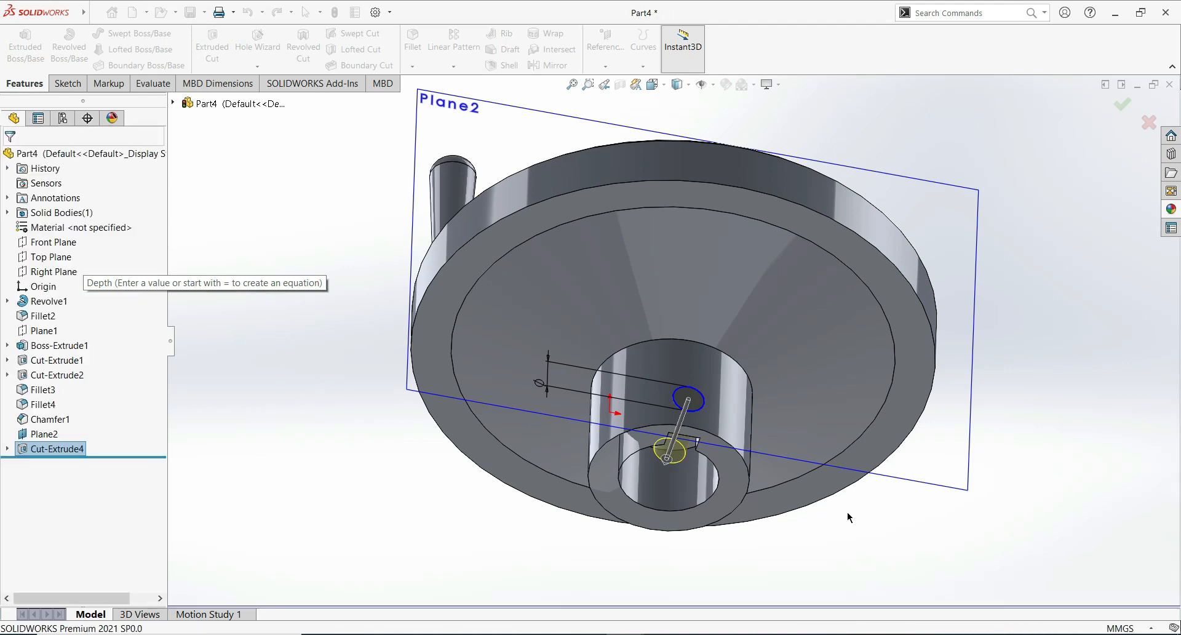
# - Change the background scene of the model view to Plain White
pyautogui.moveTo(812, 496); pyautogui.dragTo(878, 451, button='middle')
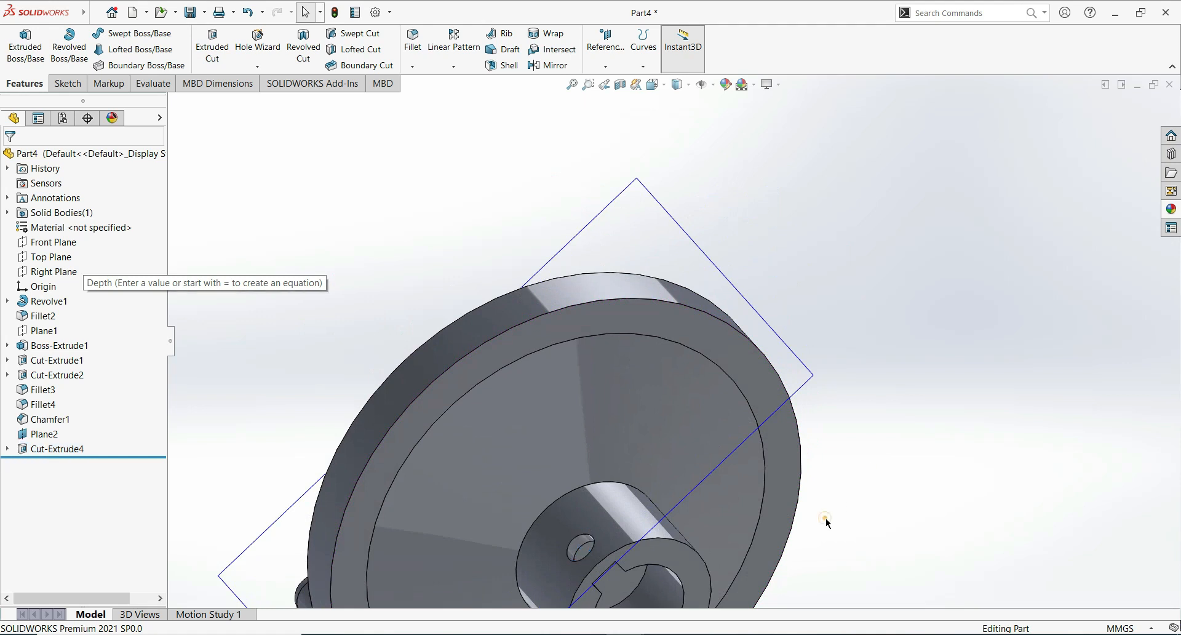
pyautogui.scroll(4, 826, 519)
pyautogui.moveTo(684, 523); pyautogui.dragTo(733, 517, button='middle')
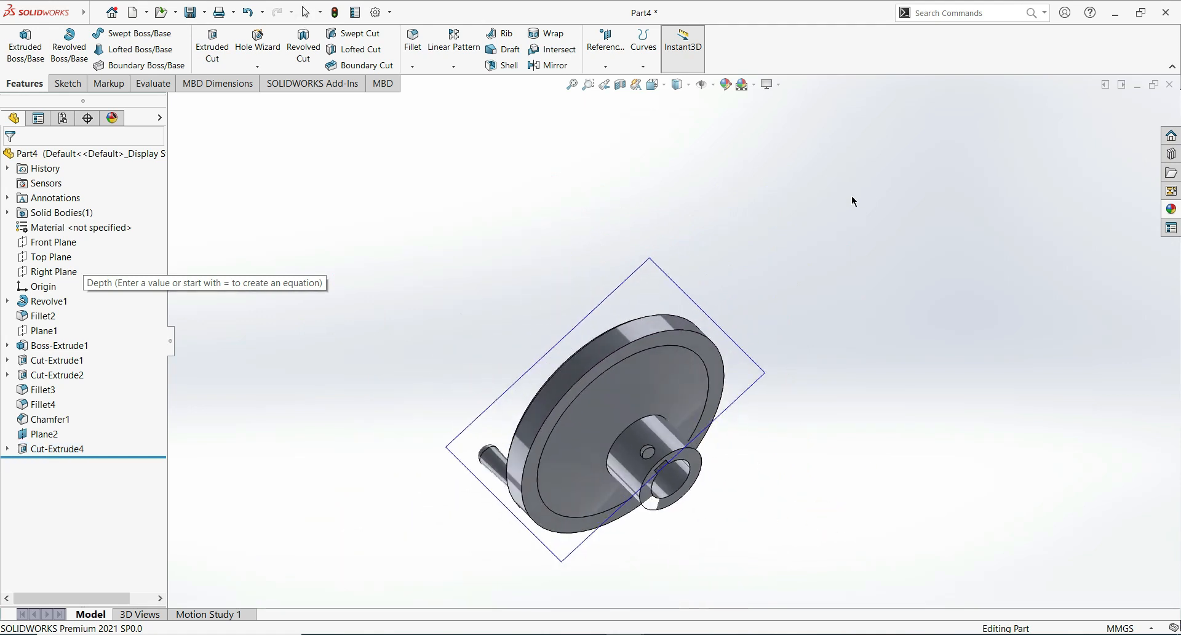
pyautogui.click(780, 85)
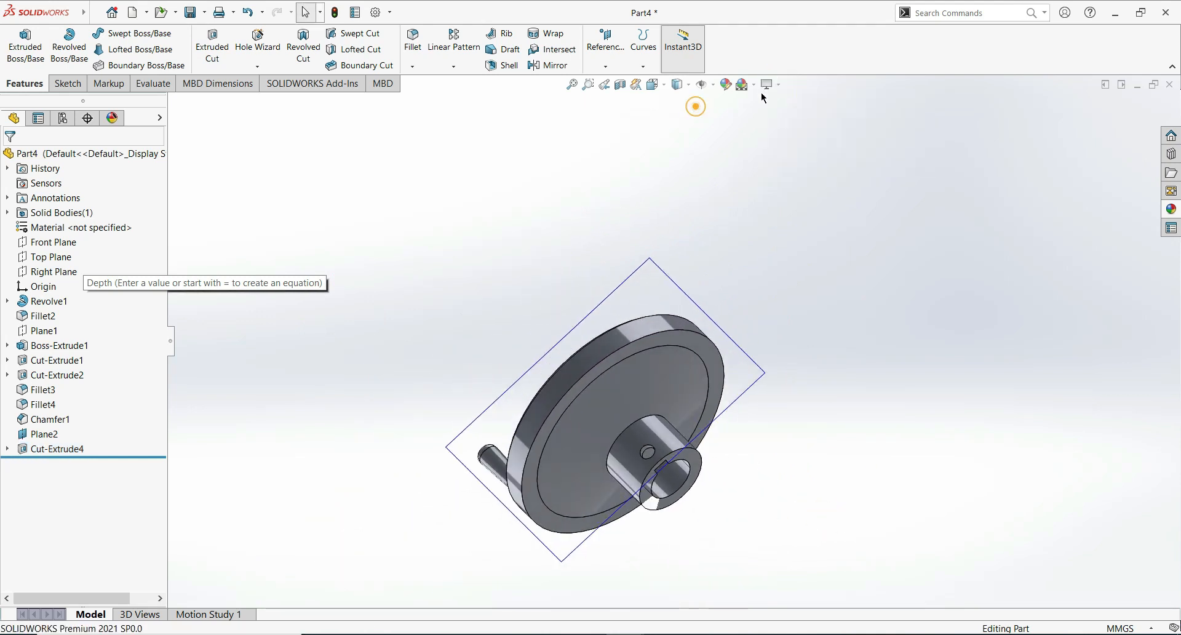
pyautogui.click(755, 85)
pyautogui.click(756, 118)
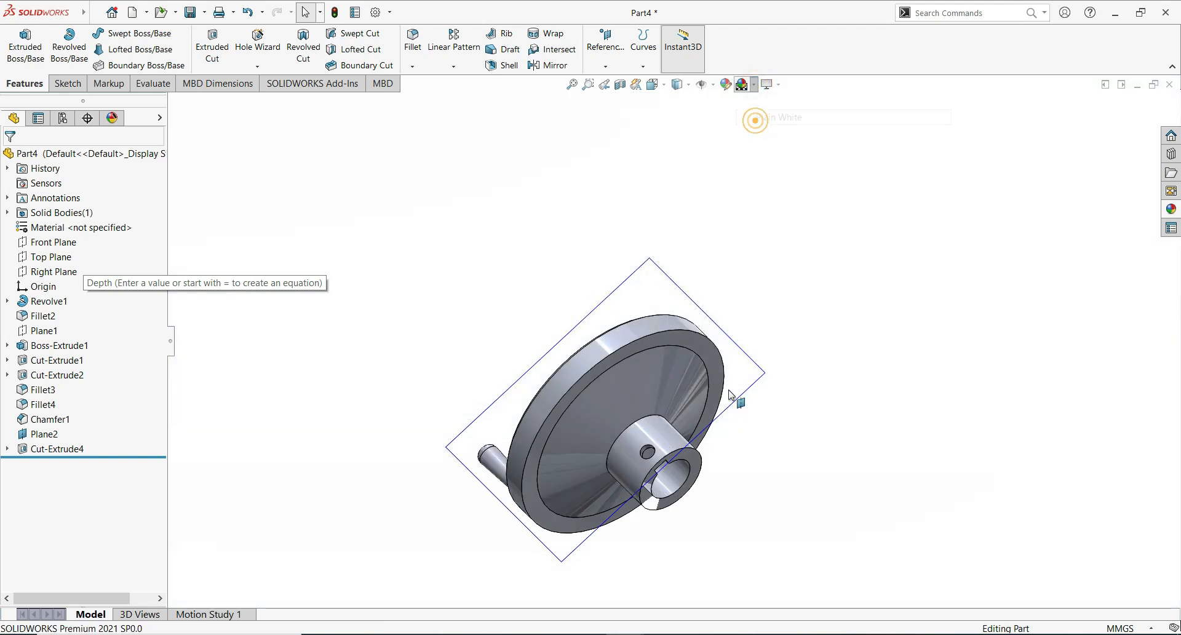
# - Add a Metric Tap M8x1.0 cut thread, blind 5 mm deep, starting from the edge of the hub's 8 mm side hole
pyautogui.moveTo(777, 482); pyautogui.dragTo(720, 400, button='middle')
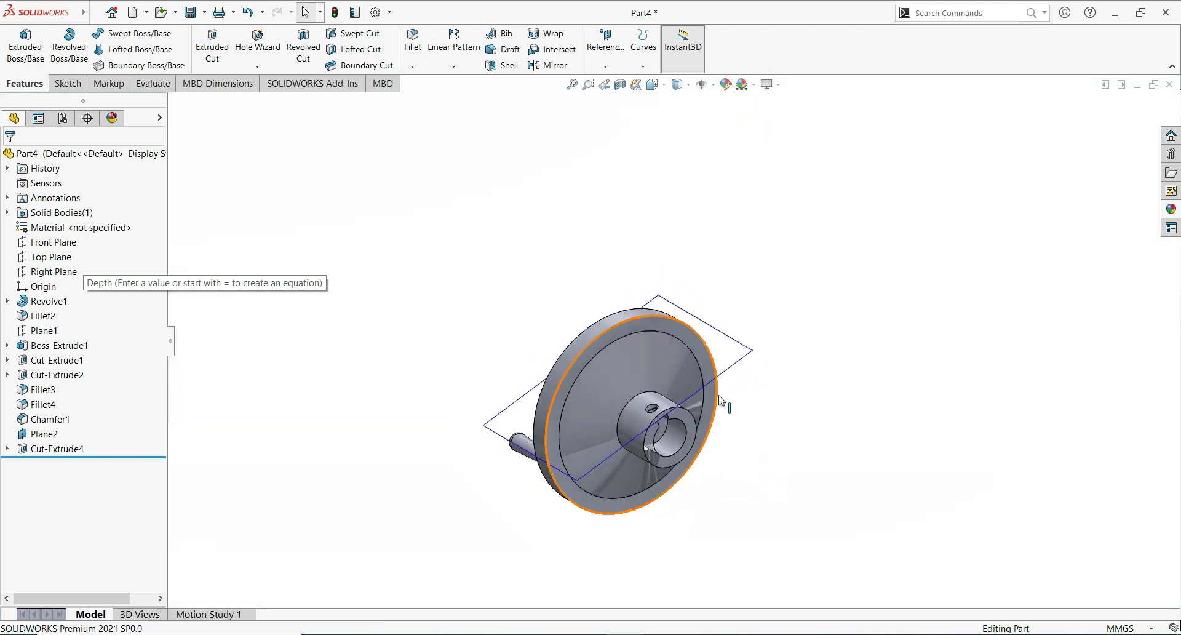
pyautogui.scroll(-5, 661, 379)
pyautogui.moveTo(747, 520); pyautogui.dragTo(856, 534, button='middle')
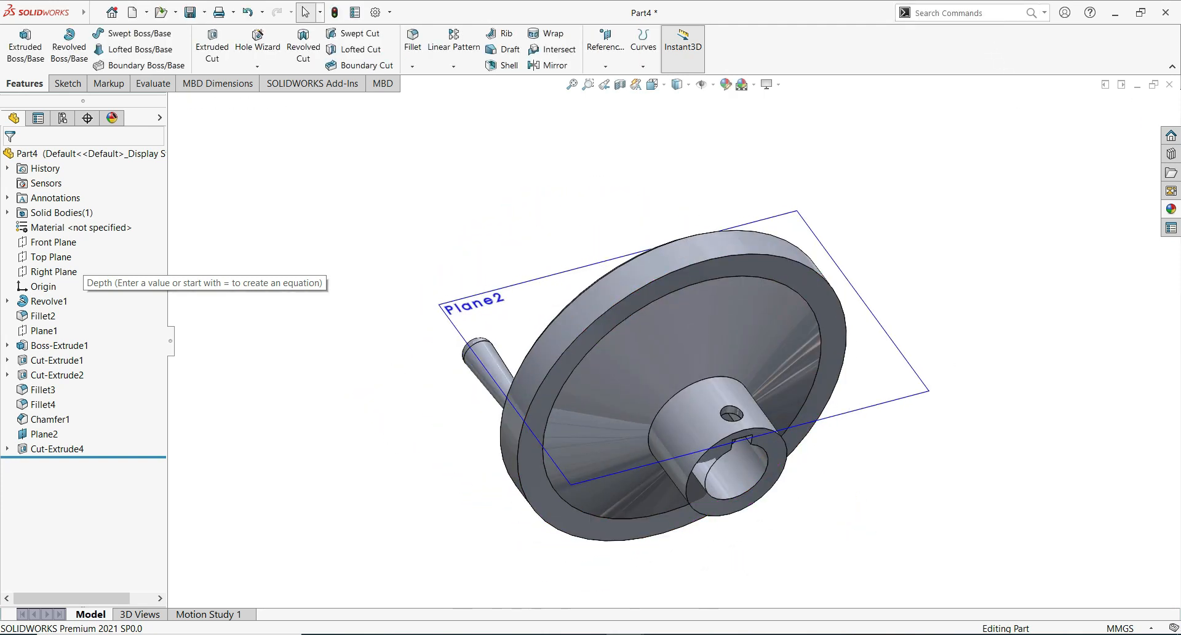
pyautogui.click(942, 13)
pyautogui.write('t')
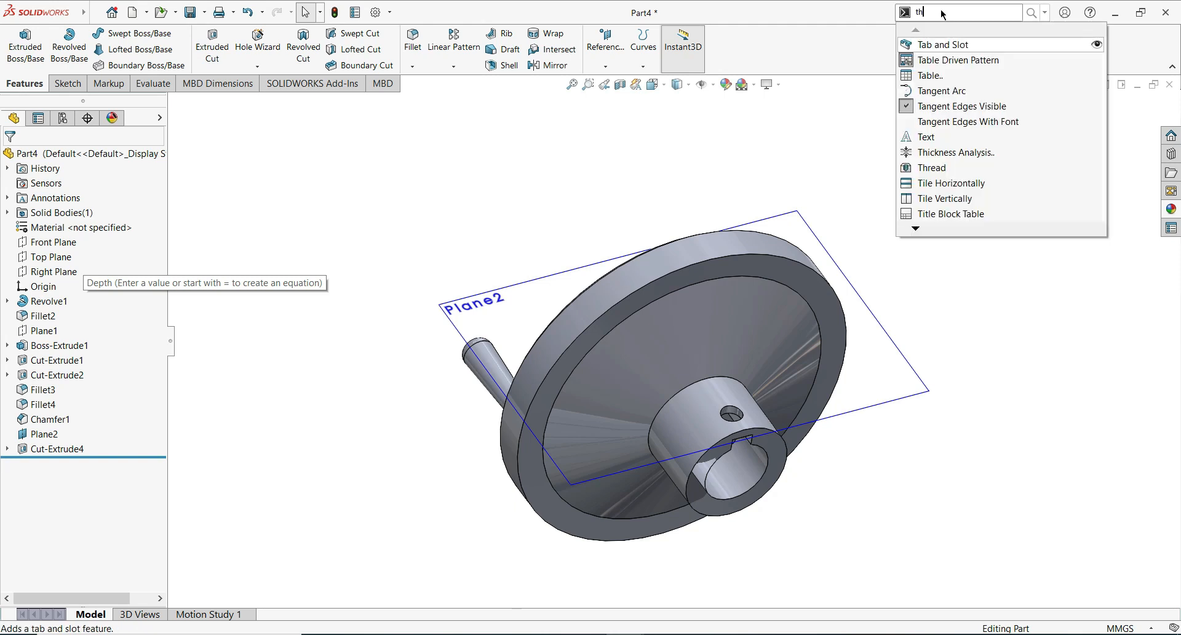
pyautogui.write('h')
pyautogui.click(942, 47)
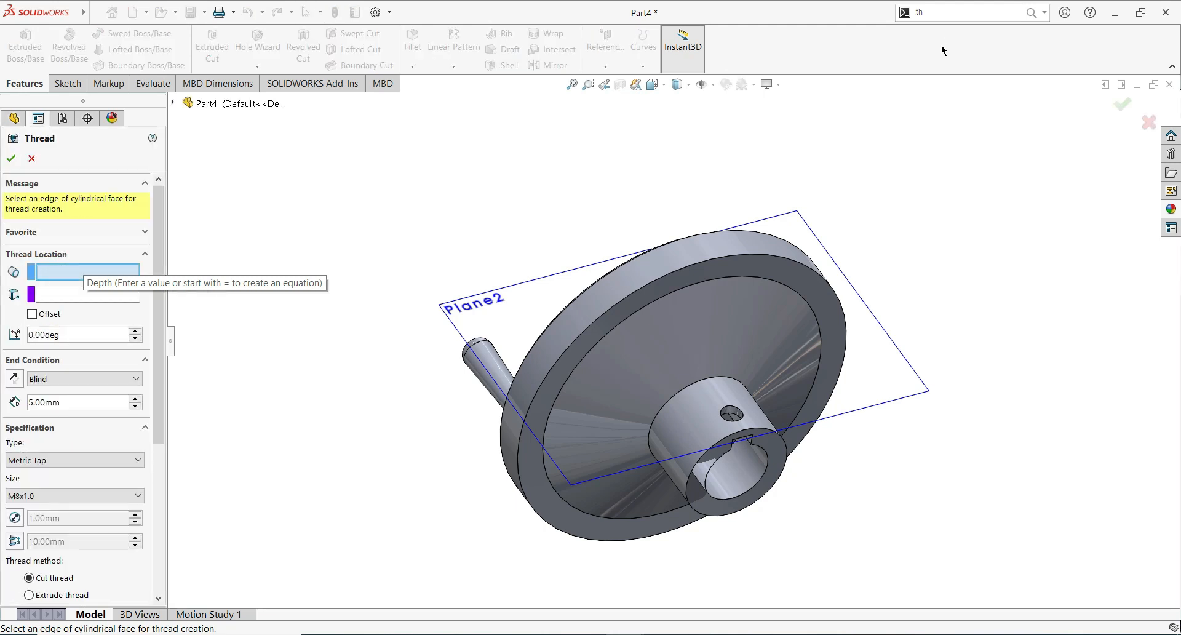
pyautogui.moveTo(925, 482); pyautogui.dragTo(843, 234, button='middle')
pyautogui.scroll(1, 843, 235)
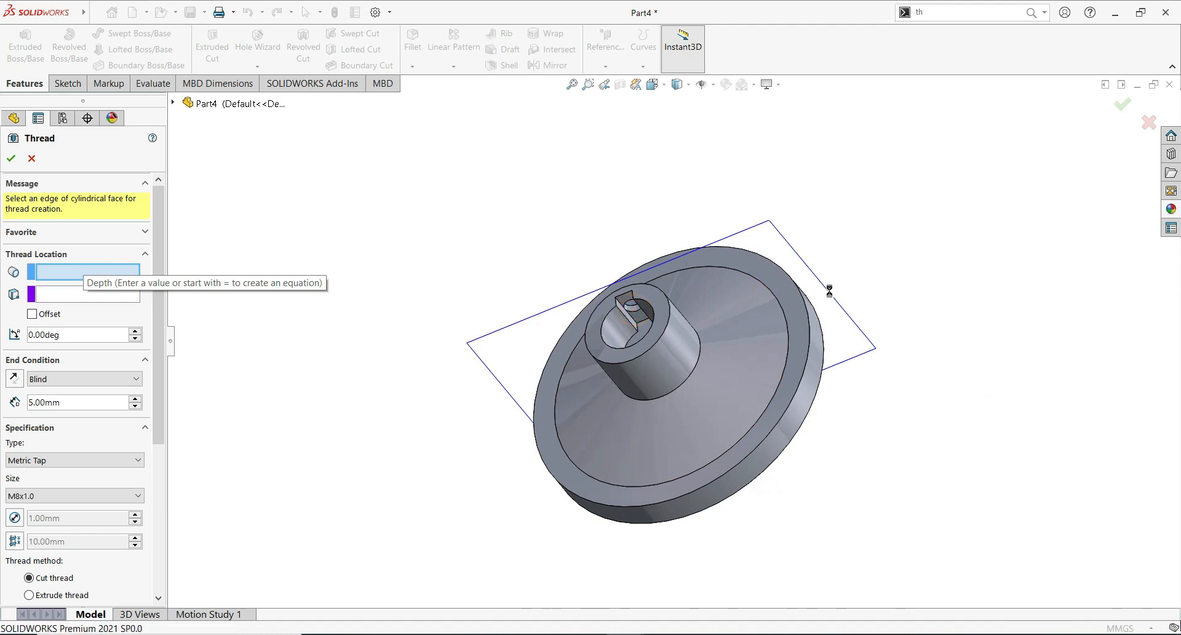
pyautogui.moveTo(936, 298); pyautogui.dragTo(949, 461, button='middle')
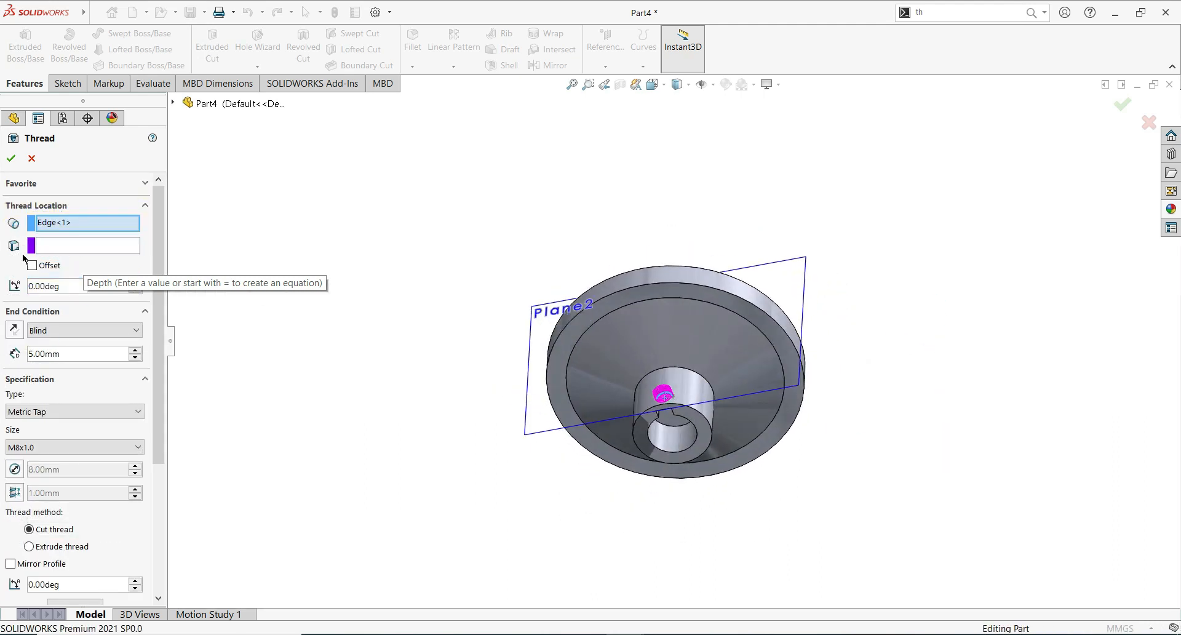
pyautogui.click(10, 160)
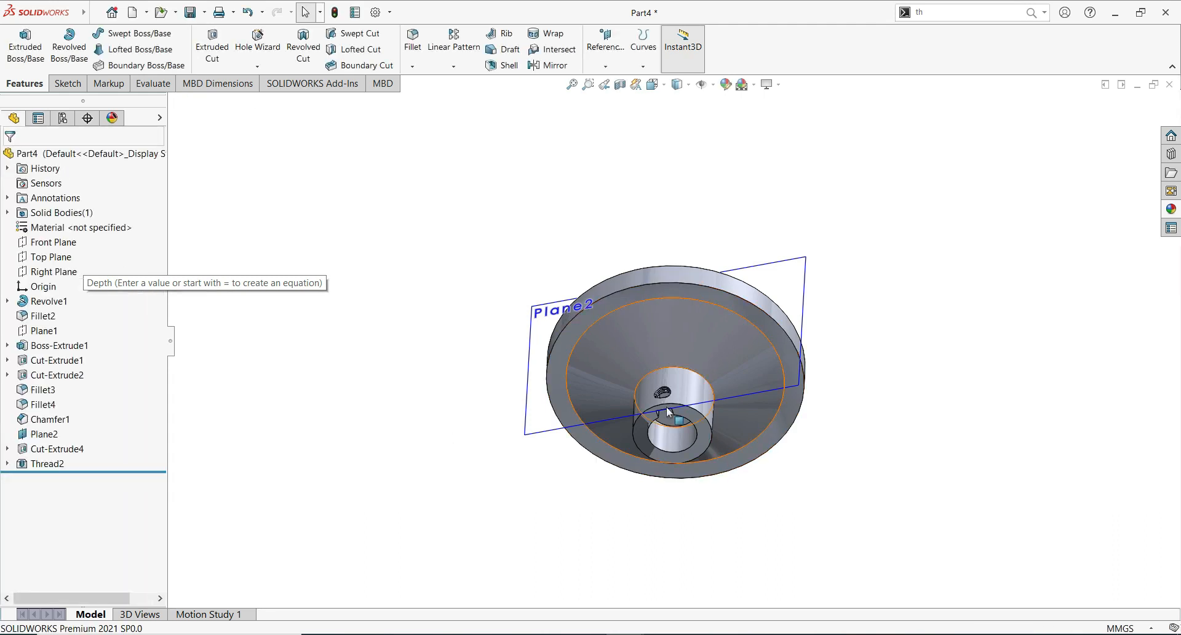
# - Hide the reference plane Plane2 in the model view
pyautogui.scroll(-5, 667, 403)
pyautogui.moveTo(667, 390); pyautogui.dragTo(614, 424, button='middle')
pyautogui.scroll(5, 667, 393)
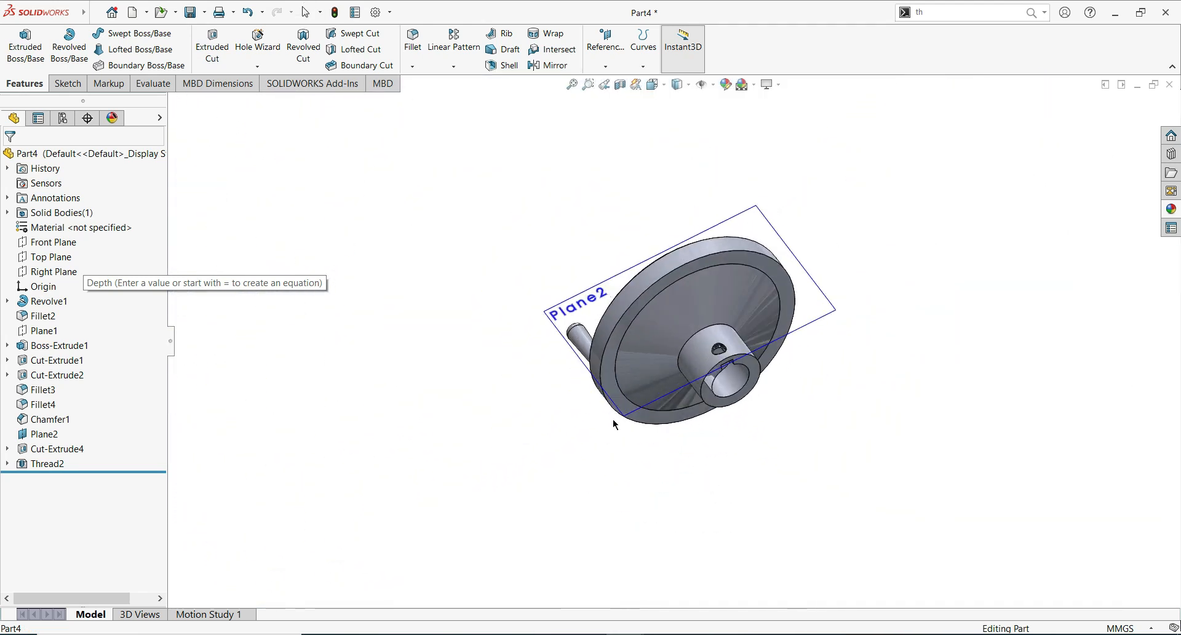
pyautogui.rightClick(618, 409)
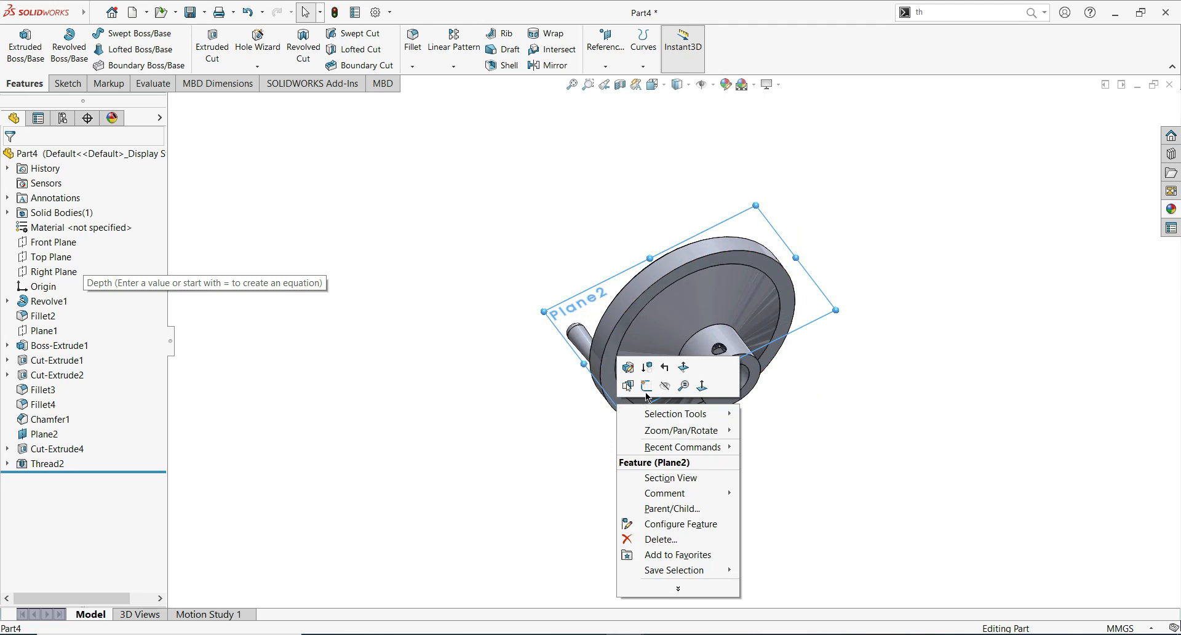
pyautogui.click(663, 387)
# - Apply the beige high gloss plastic appearance to the whole handwheel
pyautogui.moveTo(833, 388); pyautogui.dragTo(938, 542, button='middle')
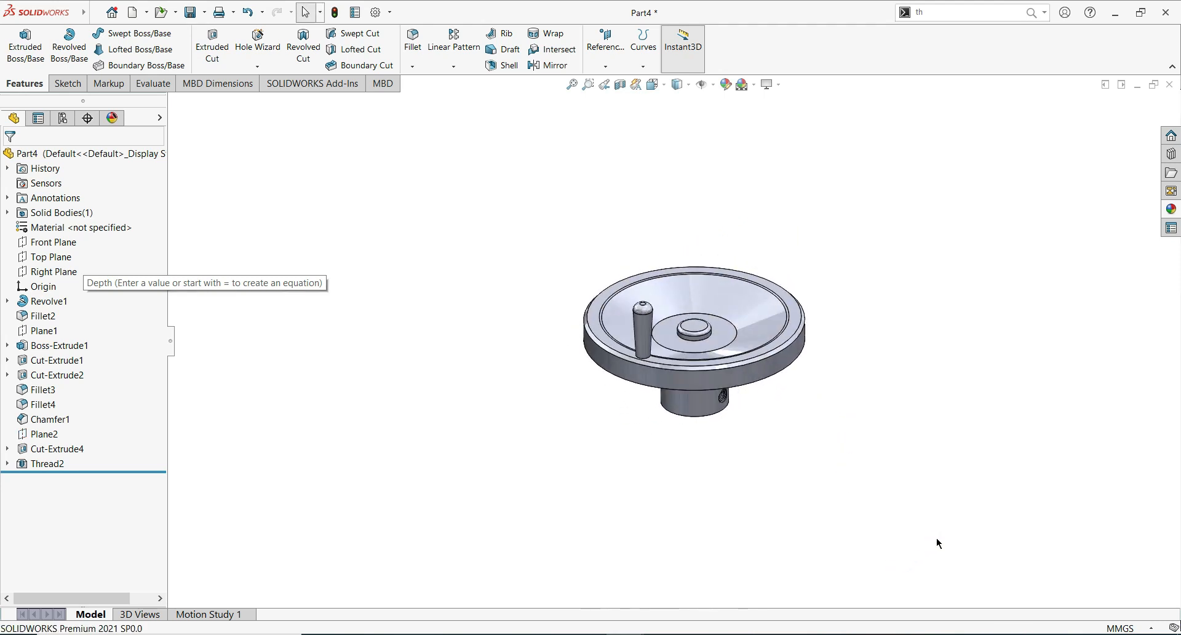
pyautogui.click(1171, 210)
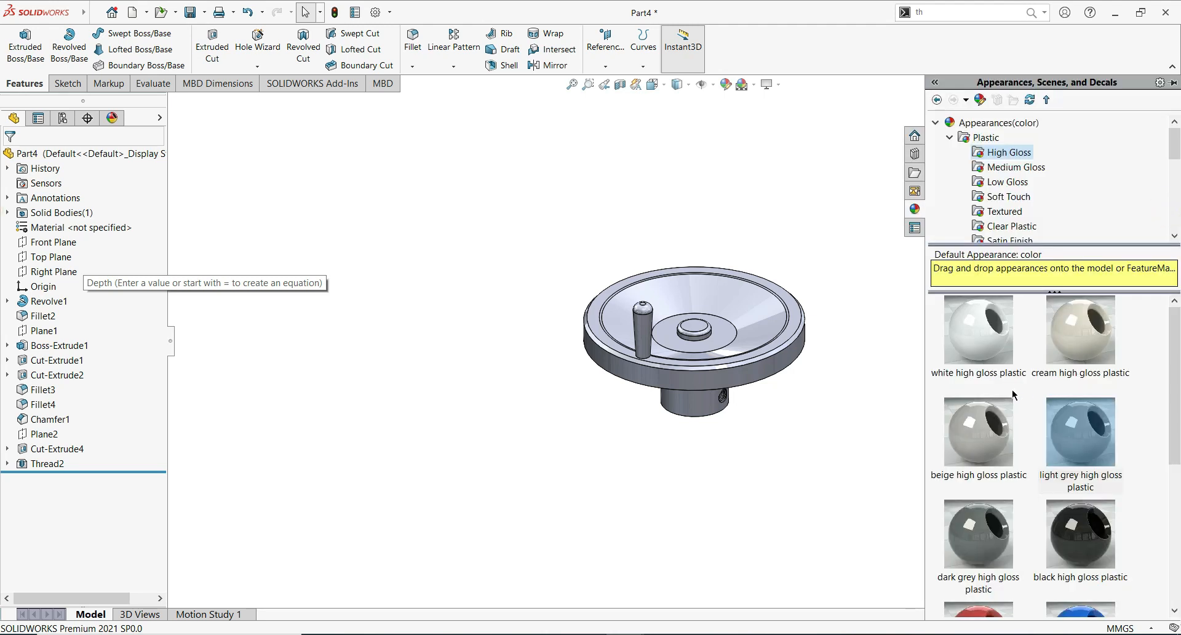
pyautogui.click(991, 171)
pyautogui.click(995, 153)
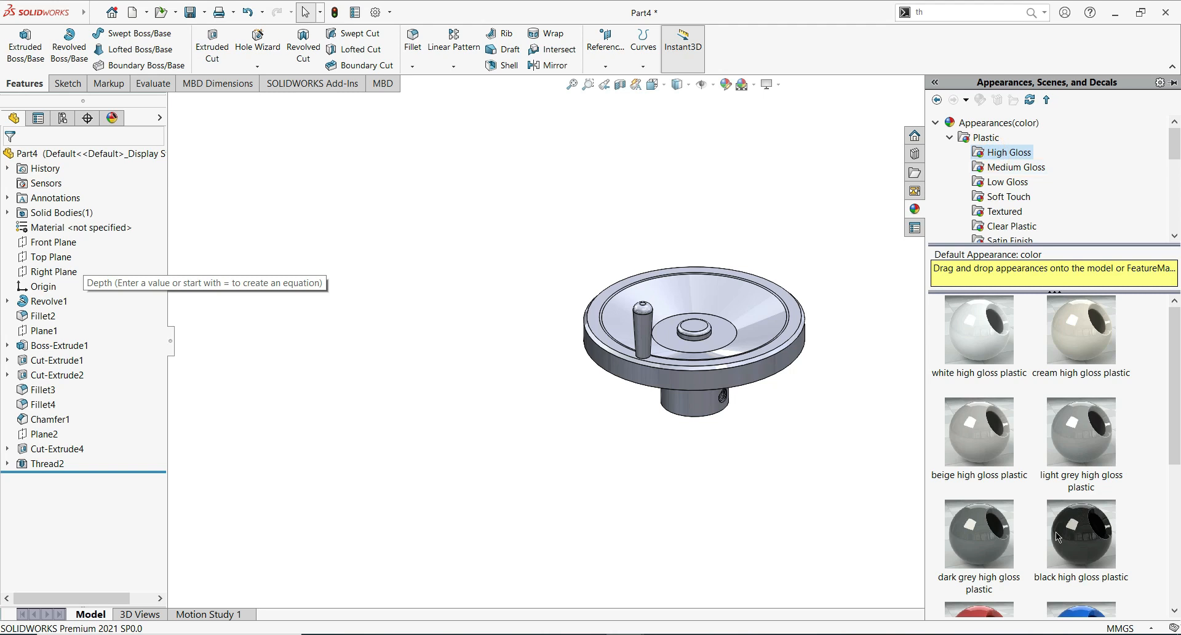
pyautogui.doubleClick(978, 534)
pyautogui.click(982, 463)
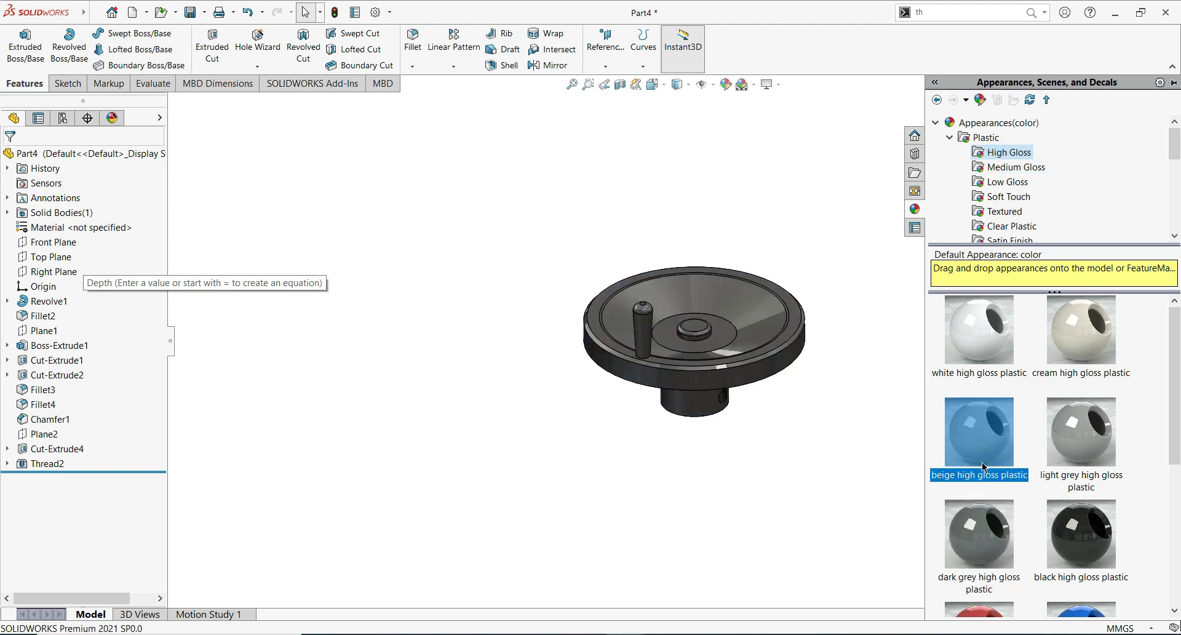
pyautogui.doubleClick(982, 463)
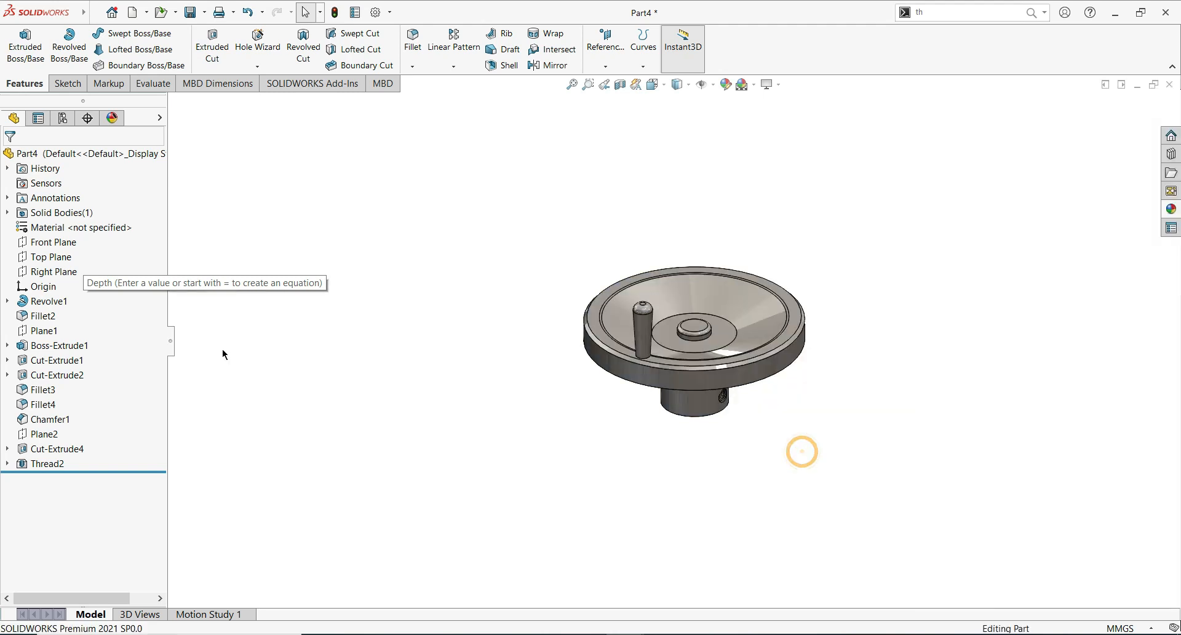
pyautogui.scroll(-5, 780, 364)
pyautogui.moveTo(778, 363); pyautogui.dragTo(721, 367, button='middle')
pyautogui.moveTo(829, 437); pyautogui.dragTo(879, 544, button='middle')
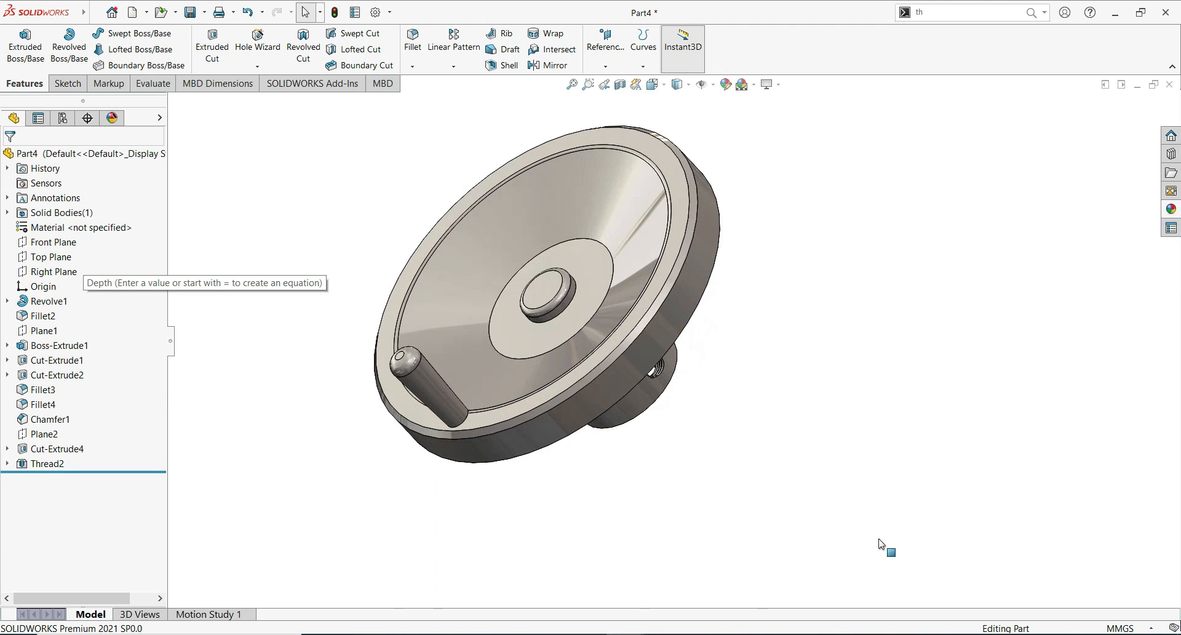